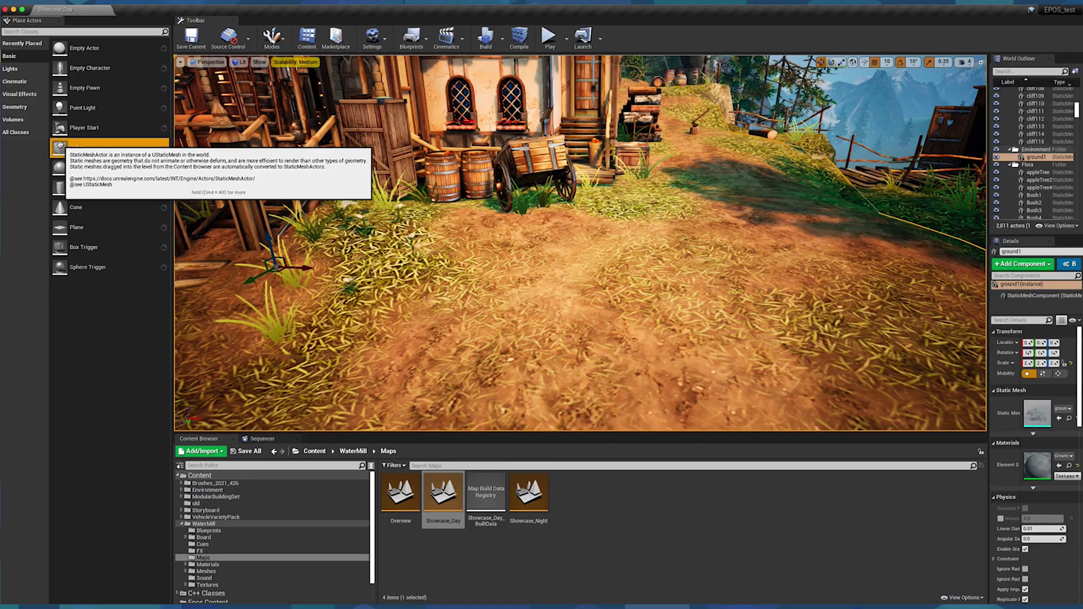
# Place a basic cube in the level and position it on the ground near the grass in front of the wooden door
pyautogui.moveTo(60, 146); pyautogui.dragTo(536, 345)
pyautogui.moveTo(535, 320); pyautogui.dragTo(533, 265)
pyautogui.moveTo(567, 289); pyautogui.dragTo(397, 286)
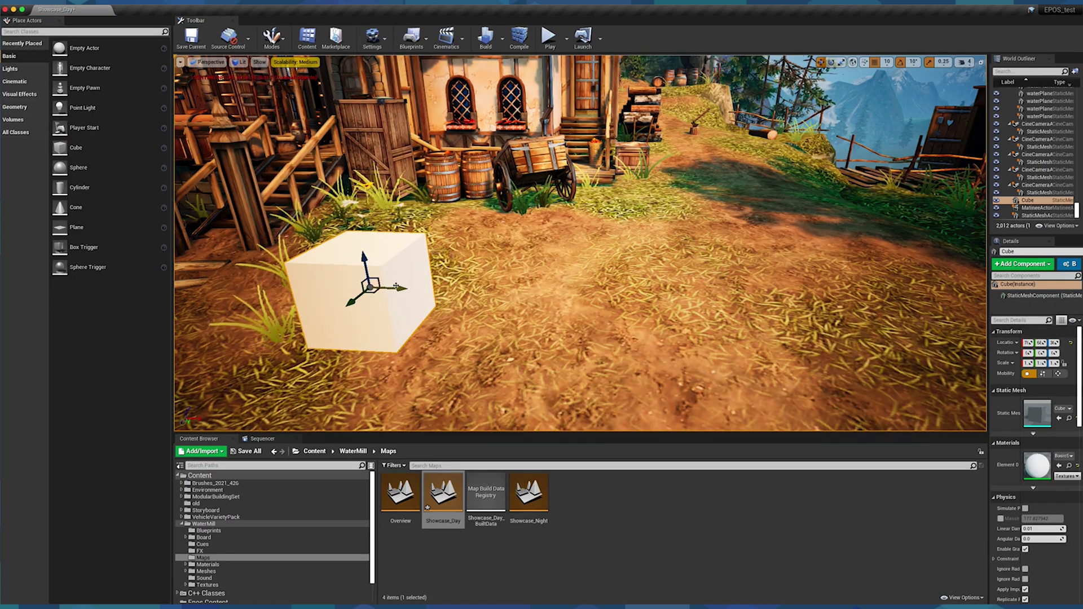
# Create a material named NewMaterial in the WaterMill folder and apply it to the cube
pyautogui.click(203, 523)
pyautogui.rightClick(798, 509)
pyautogui.click(812, 324)
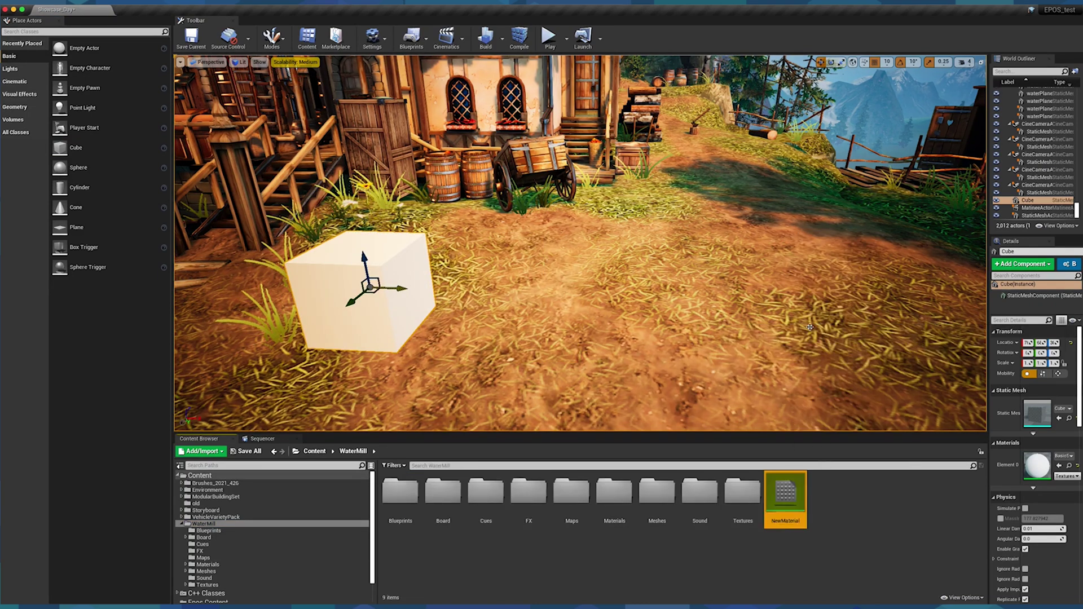
pyautogui.press('Return')
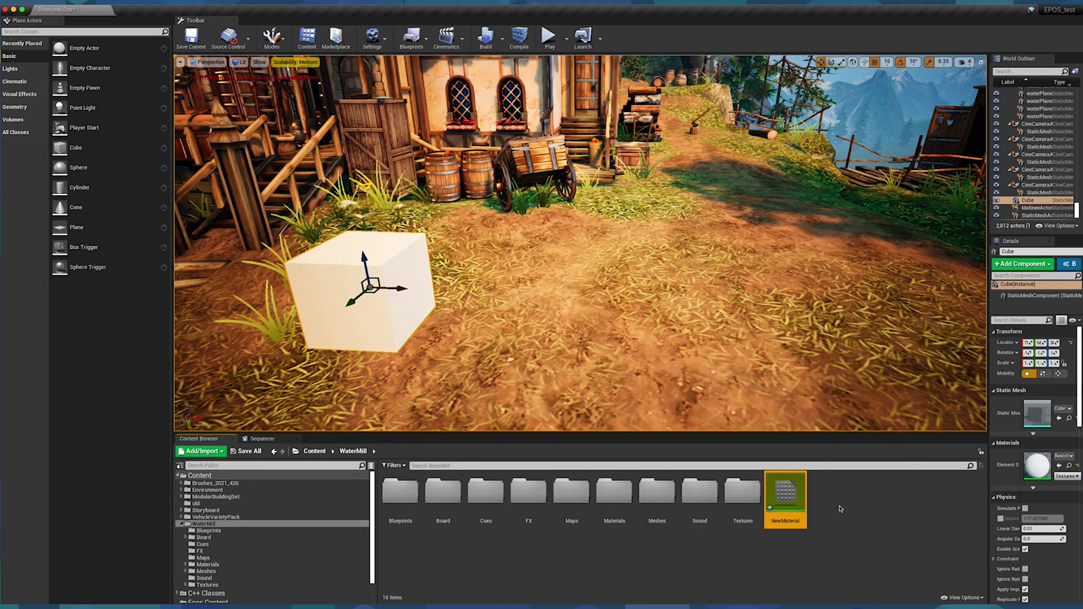
pyautogui.moveTo(573, 403); pyautogui.dragTo(395, 296)
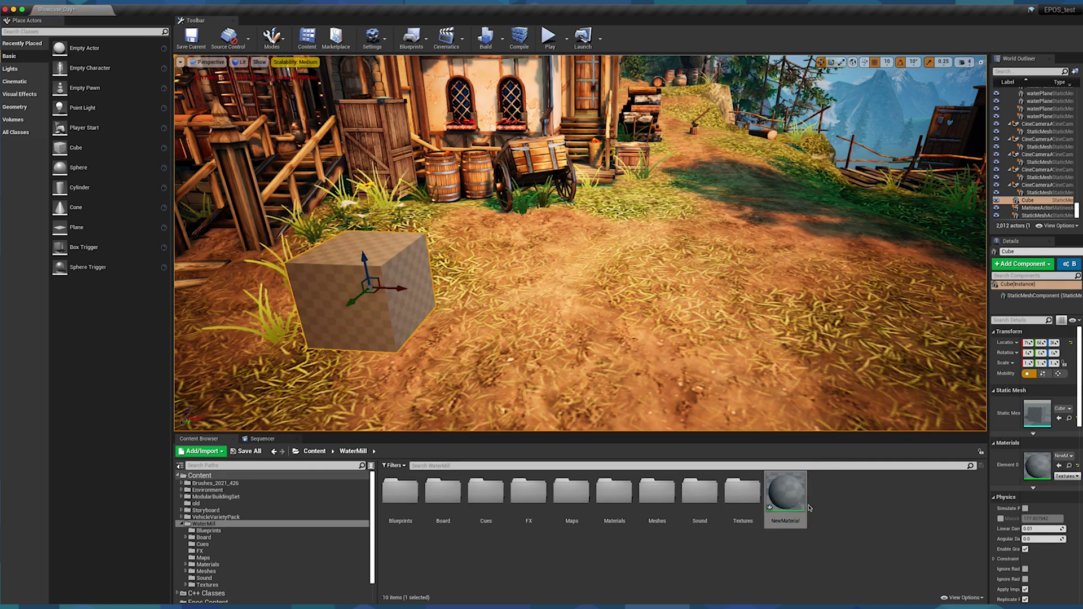
# Open NewMaterial, add a VectorParameter node and connect its output to Base Color
pyautogui.doubleClick(787, 492)
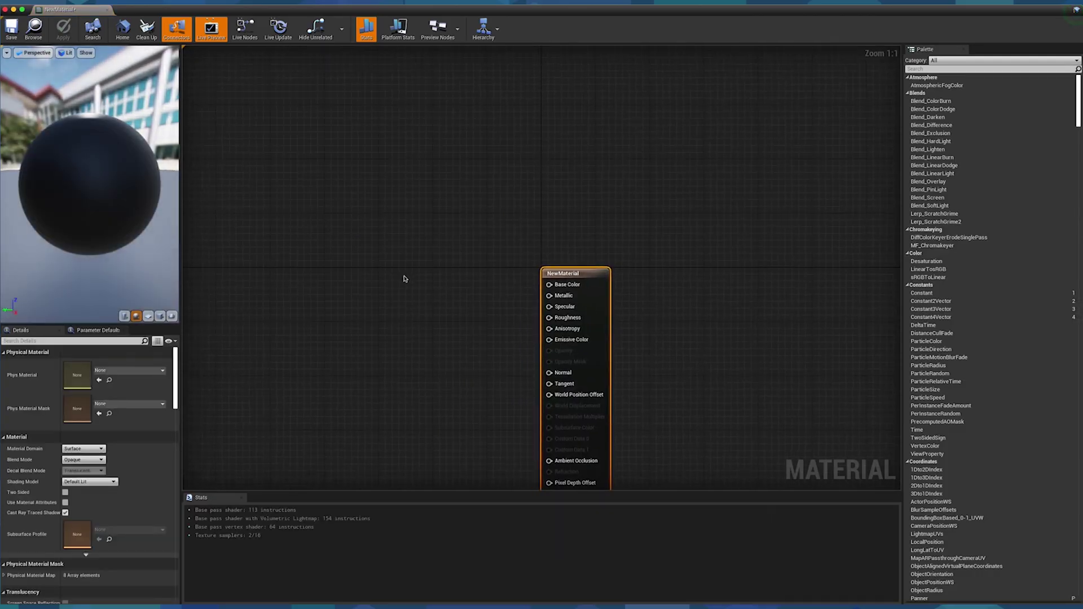
pyautogui.rightClick(405, 278)
pyautogui.write('vectorpar')
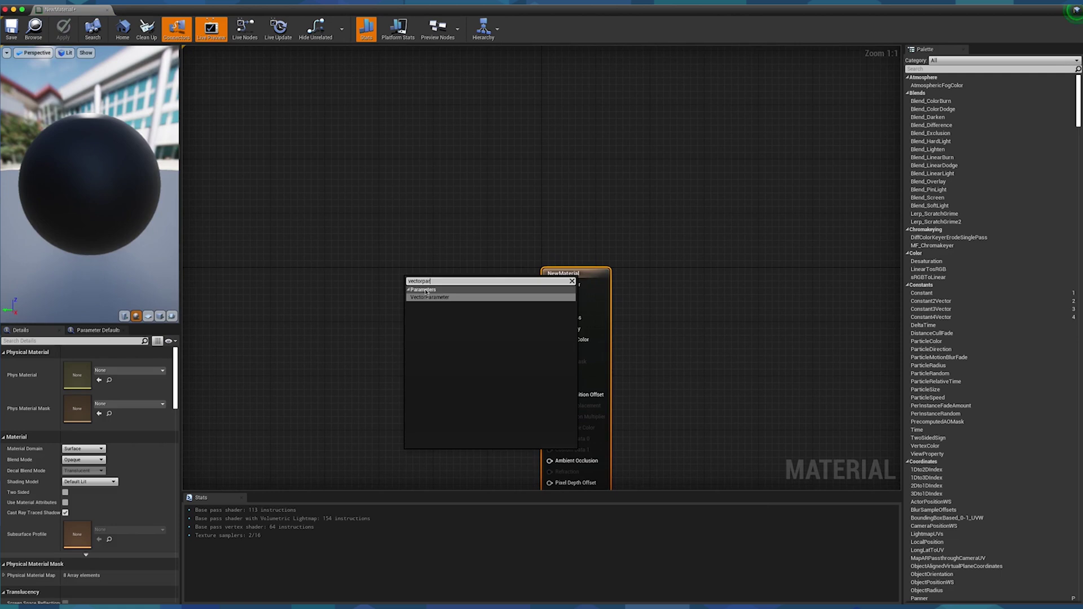
pyautogui.click(429, 297)
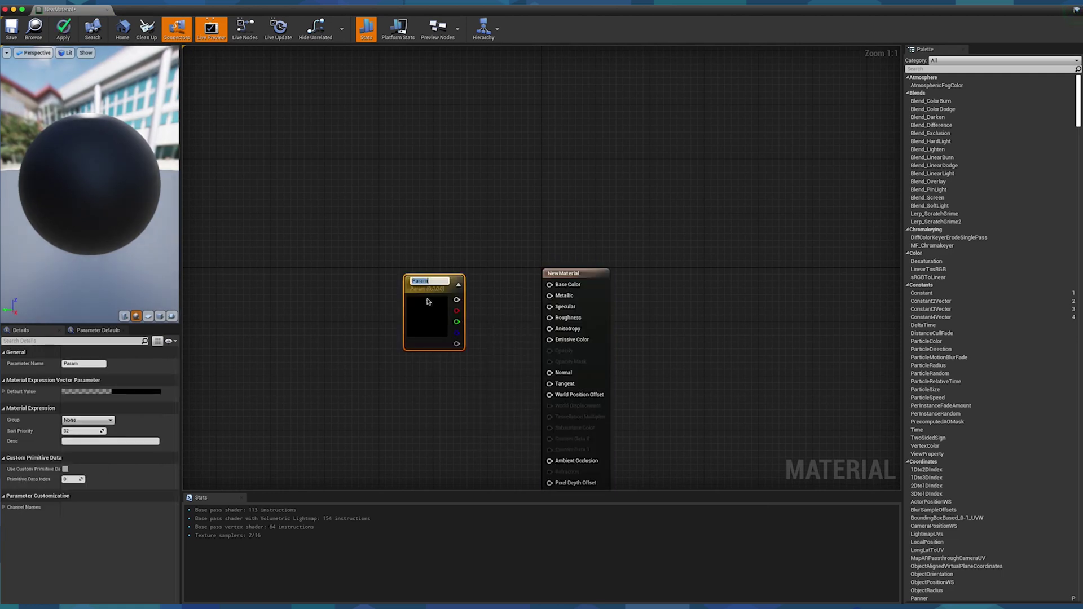
pyautogui.moveTo(457, 299); pyautogui.dragTo(549, 284)
# Set the vector parameter's default value to white (R, G and B 1.0)
pyautogui.click(113, 390)
pyautogui.moveTo(263, 421); pyautogui.dragTo(259, 380)
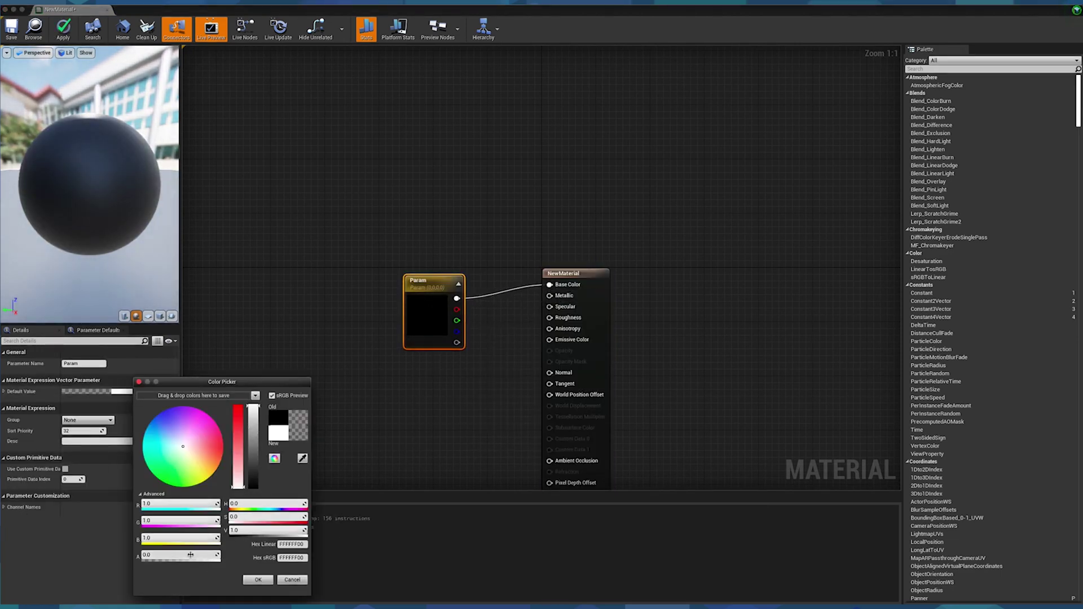
pyautogui.click(258, 580)
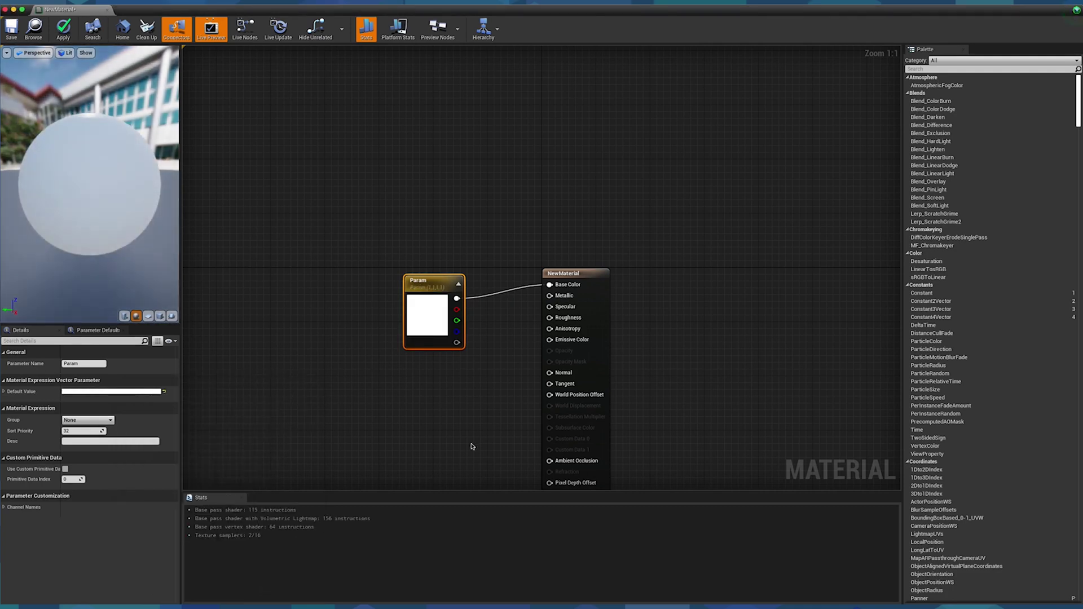
# Add a TextureSampleParameter2D node below the vector parameter and select it
pyautogui.moveTo(471, 442); pyautogui.dragTo(432, 400, button='right')
pyautogui.rightClick(390, 360)
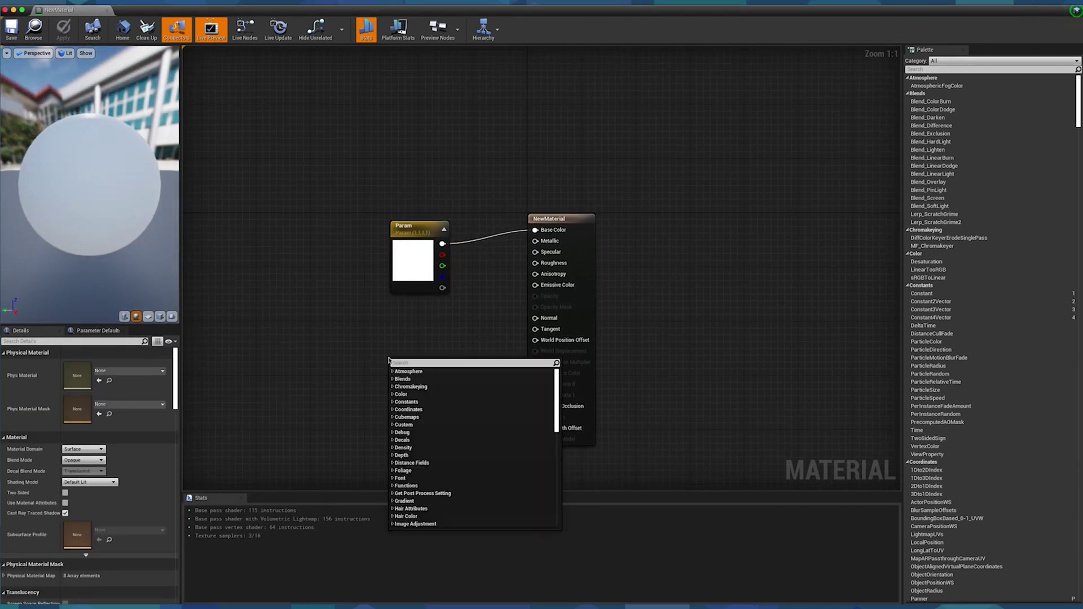
pyautogui.write('texture sam')
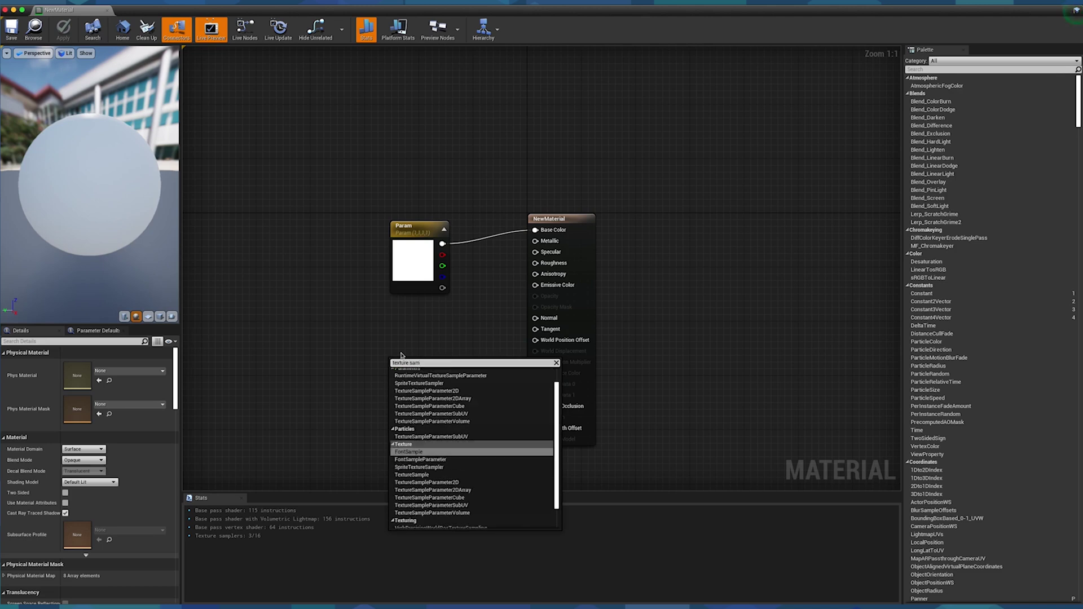
pyautogui.click(414, 483)
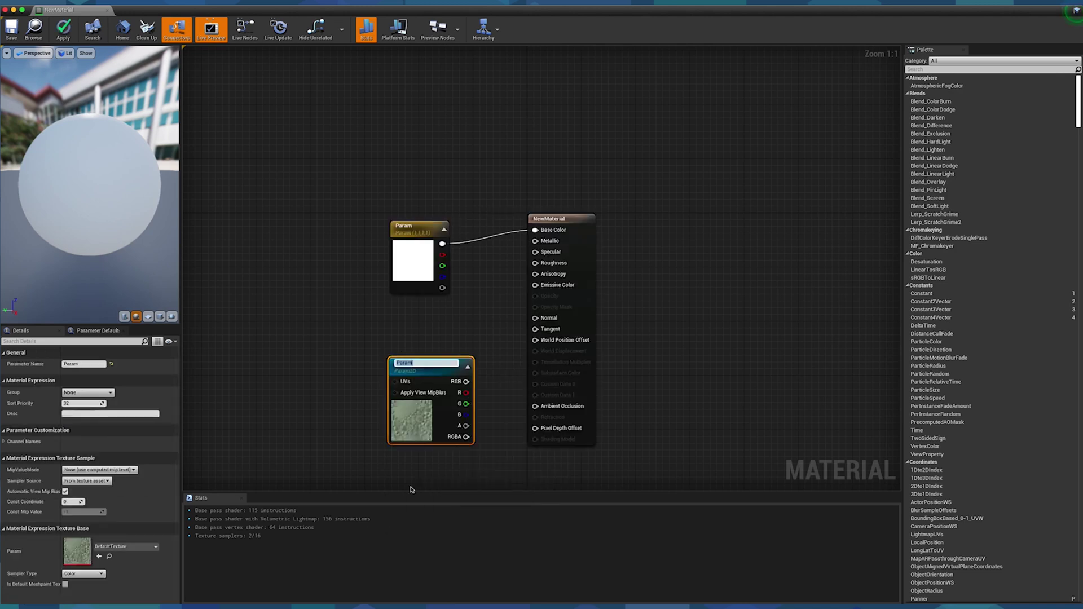
pyautogui.click(342, 453)
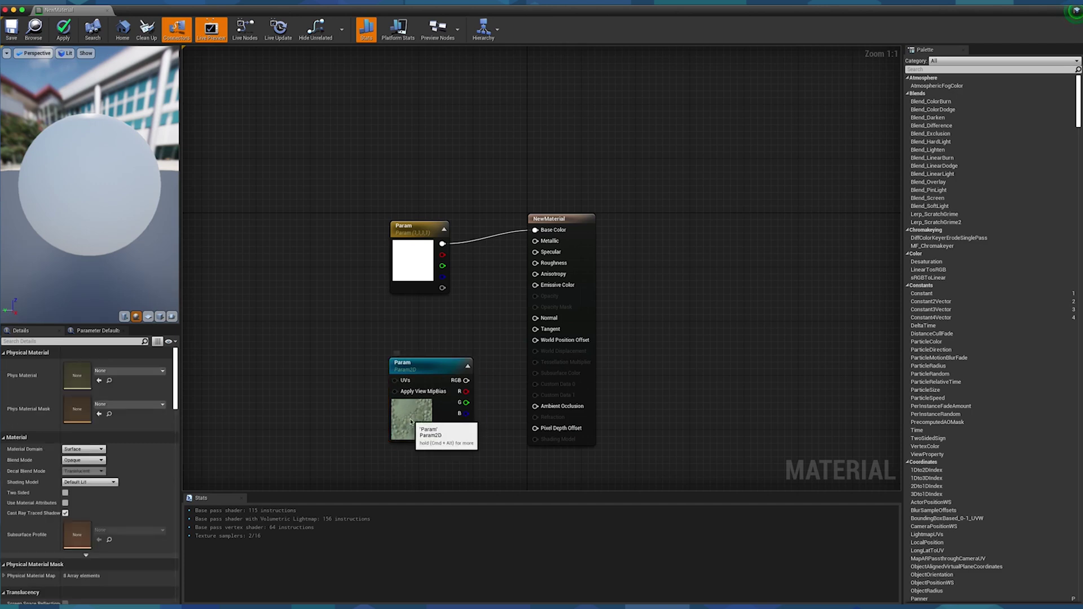
pyautogui.click(410, 419)
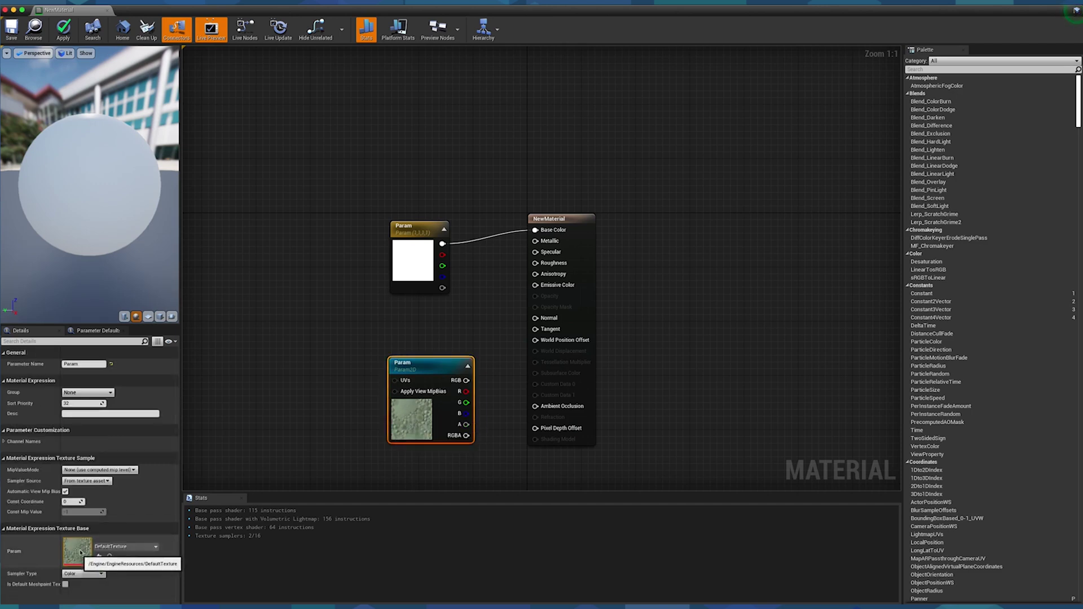
# Return to the level editor and create a 1024 x 1024 ILIAD texture named T_Normal in BGRA 8 format with the Purple (127, 127, 255) color
pyautogui.click(14, 11)
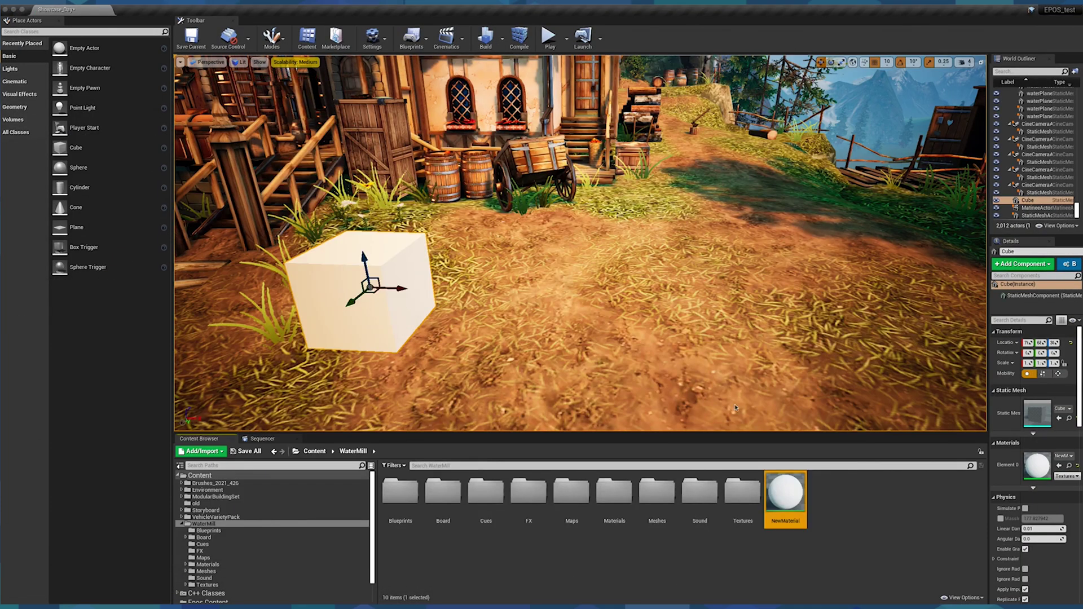
pyautogui.click(856, 513)
pyautogui.rightClick(831, 502)
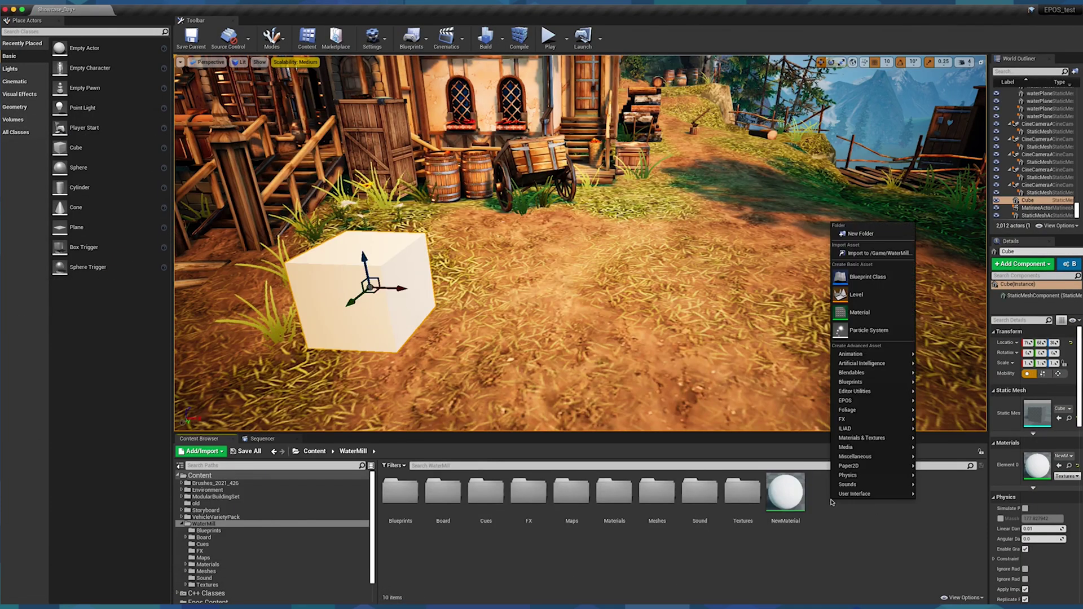
pyautogui.moveTo(863, 429)
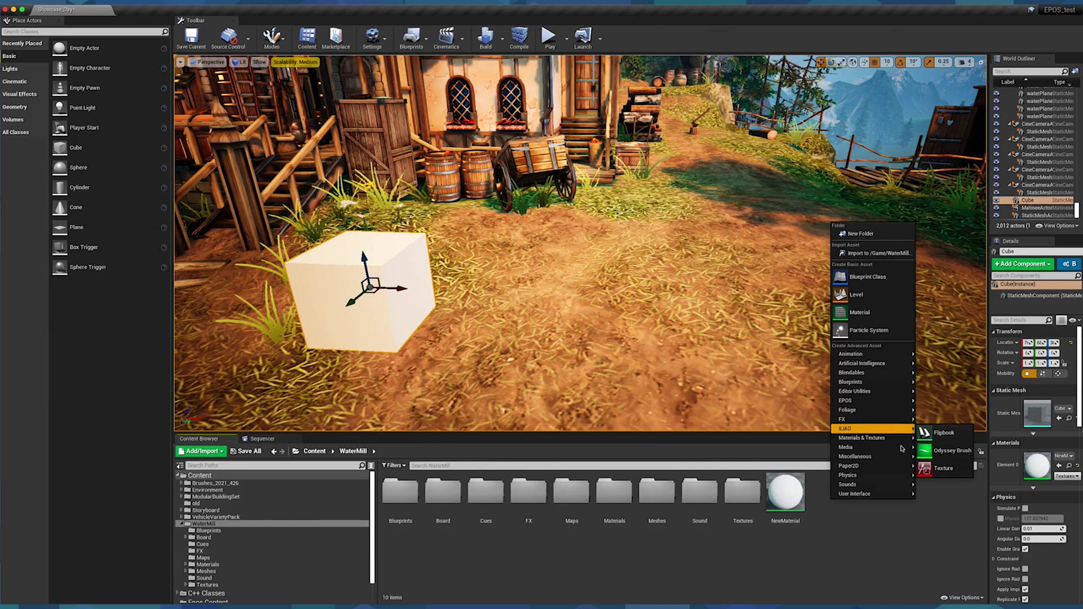
pyautogui.click(926, 470)
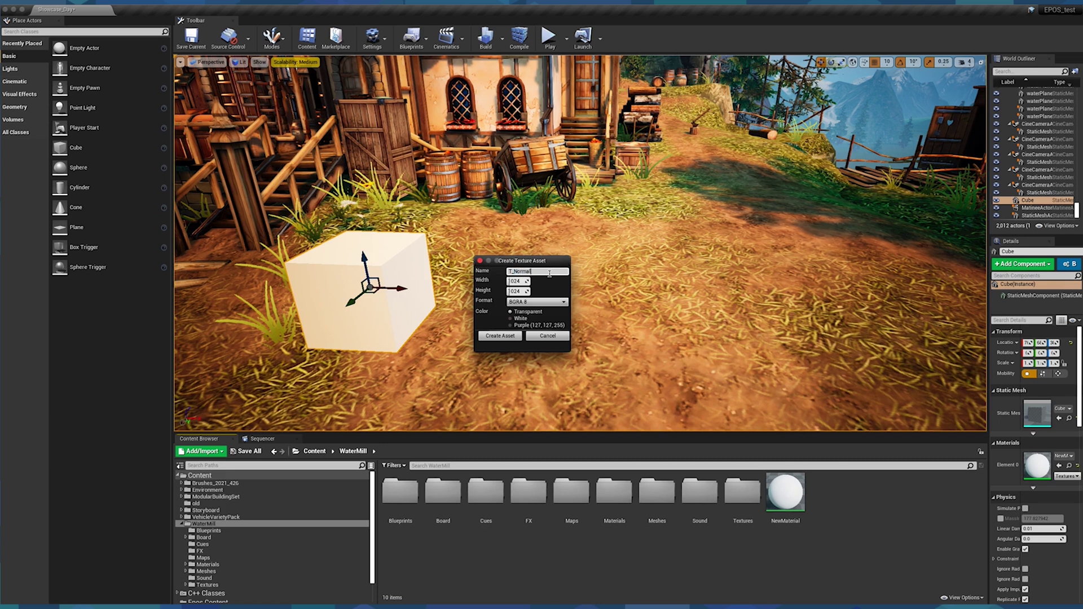
pyautogui.click(500, 337)
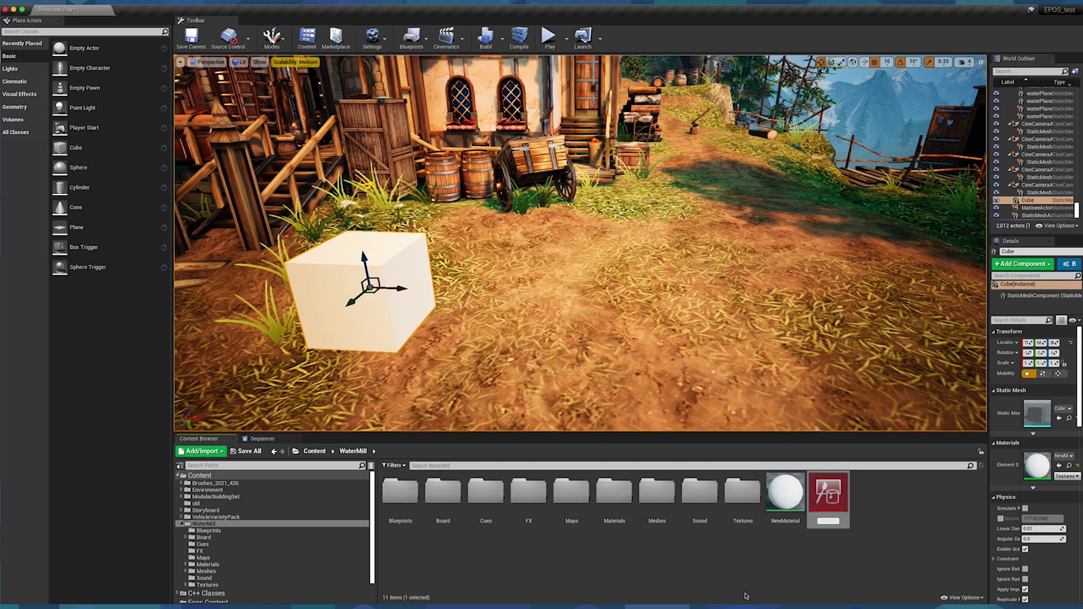
pyautogui.click(820, 566)
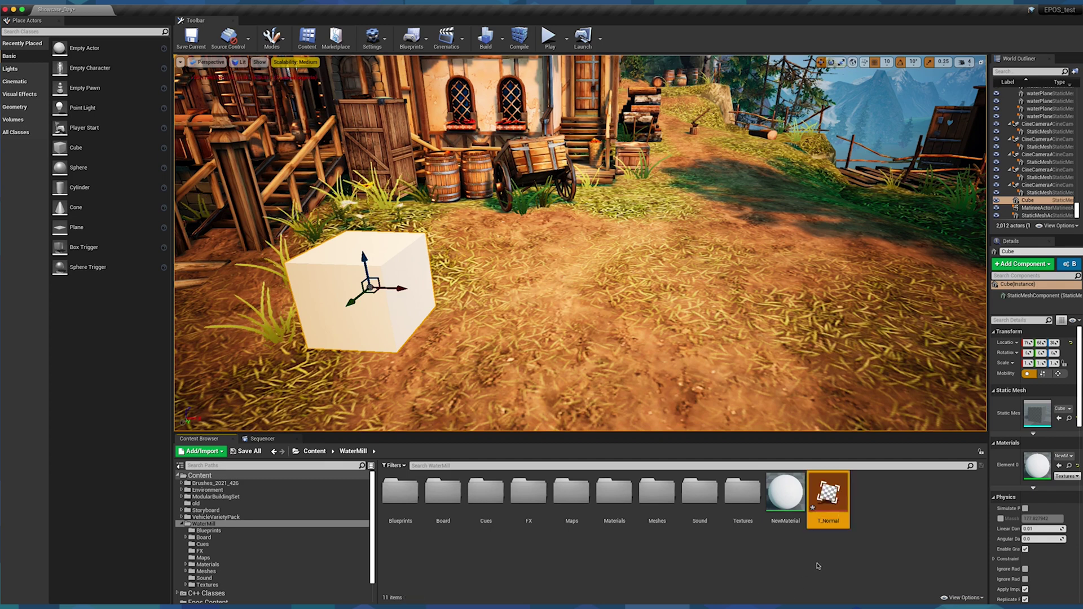
# Reopen NewMaterial and assign T_Normal as the texture of the texture sample parameter
pyautogui.doubleClick(785, 494)
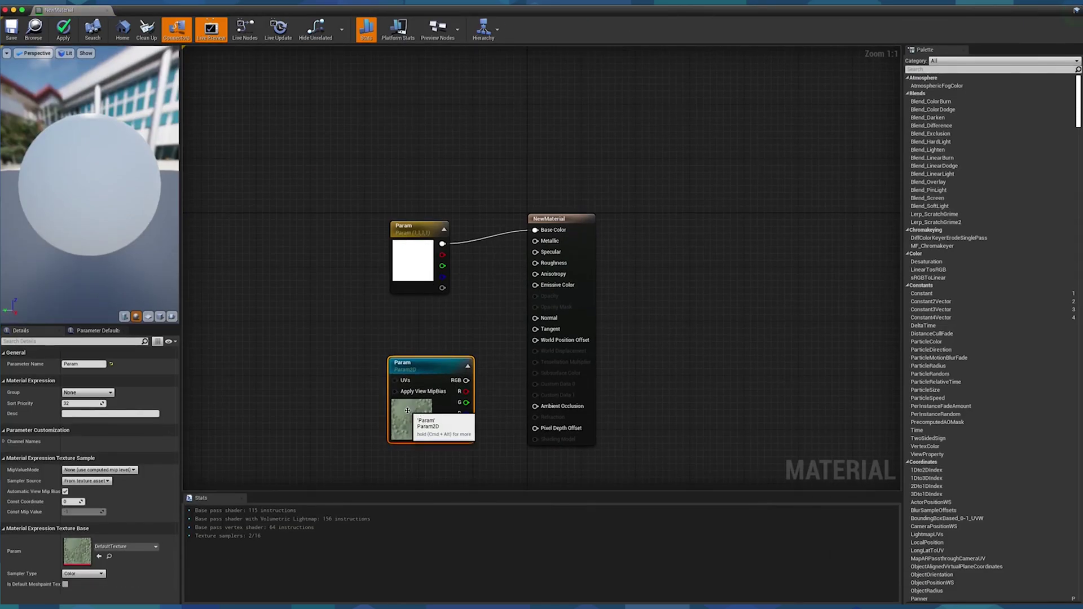
pyautogui.click(133, 545)
pyautogui.write('T_Normal')
pyautogui.click(136, 428)
pyautogui.moveTo(466, 380); pyautogui.dragTo(473, 379)
pyautogui.click(444, 361)
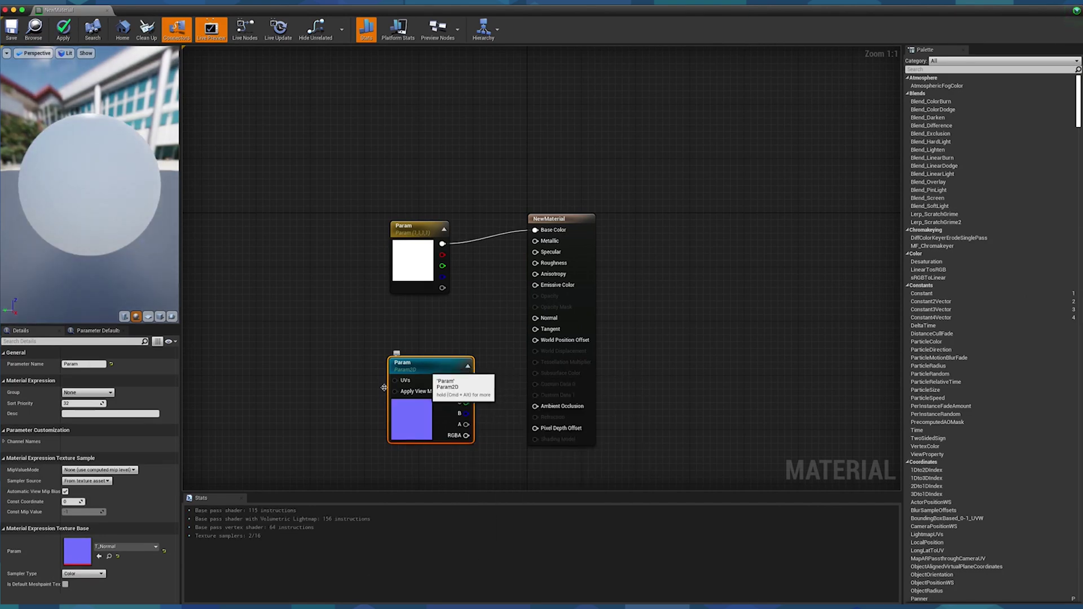
# Set the texture parameter's sampler type to Normal and connect its RGB output to the material's Normal input
pyautogui.click(82, 574)
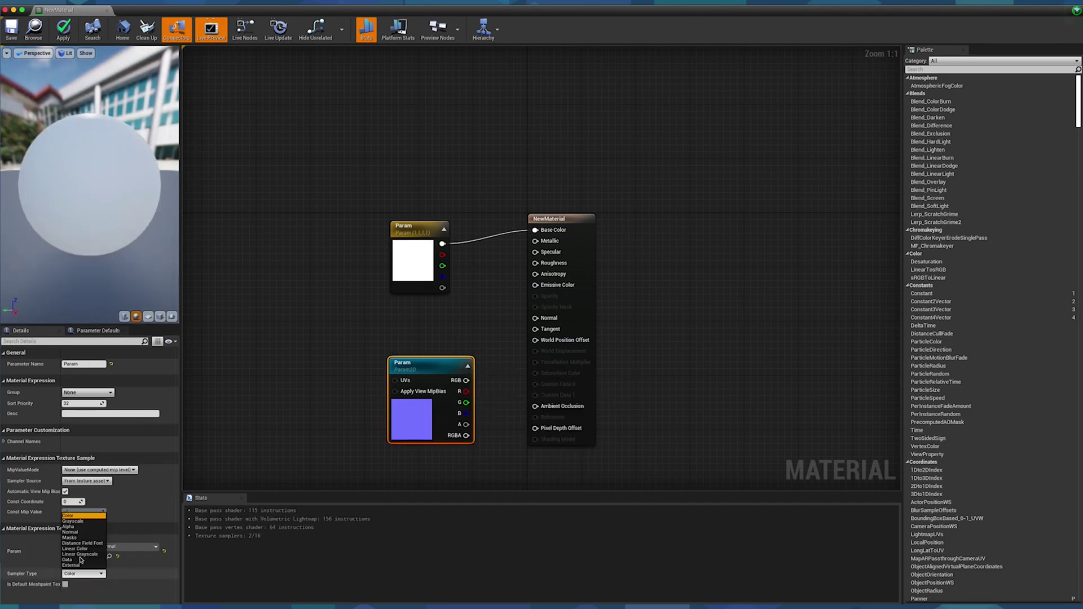
pyautogui.click(72, 532)
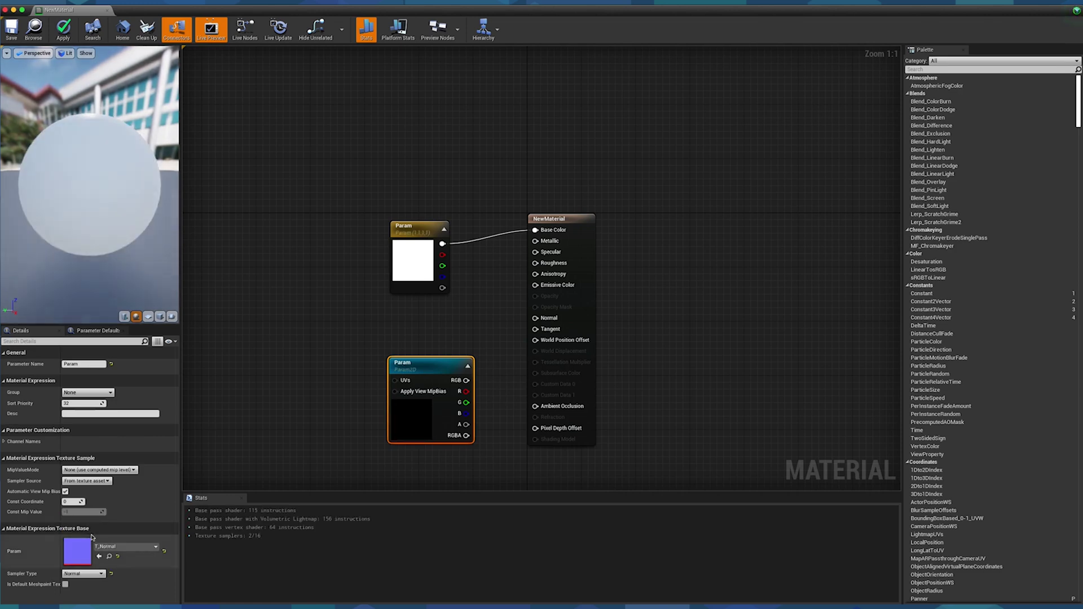
pyautogui.moveTo(466, 380); pyautogui.dragTo(536, 317)
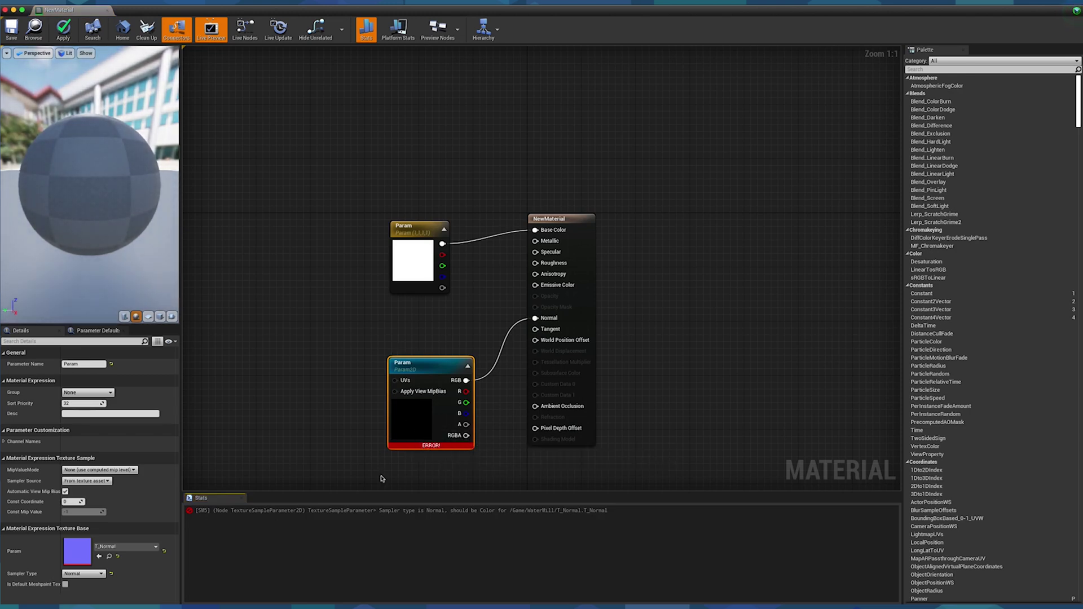
# Try to set T_Normal's compression to Normalmap in the standard texture editor, and close that editor
pyautogui.doubleClick(409, 420)
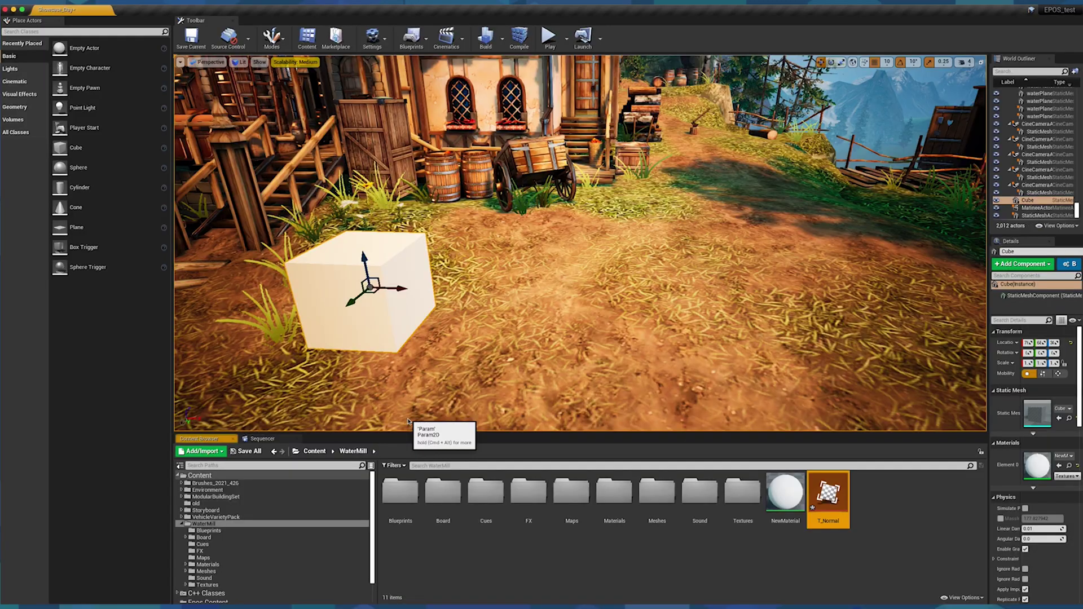
pyautogui.doubleClick(830, 497)
pyautogui.click(831, 497)
pyautogui.doubleClick(831, 497)
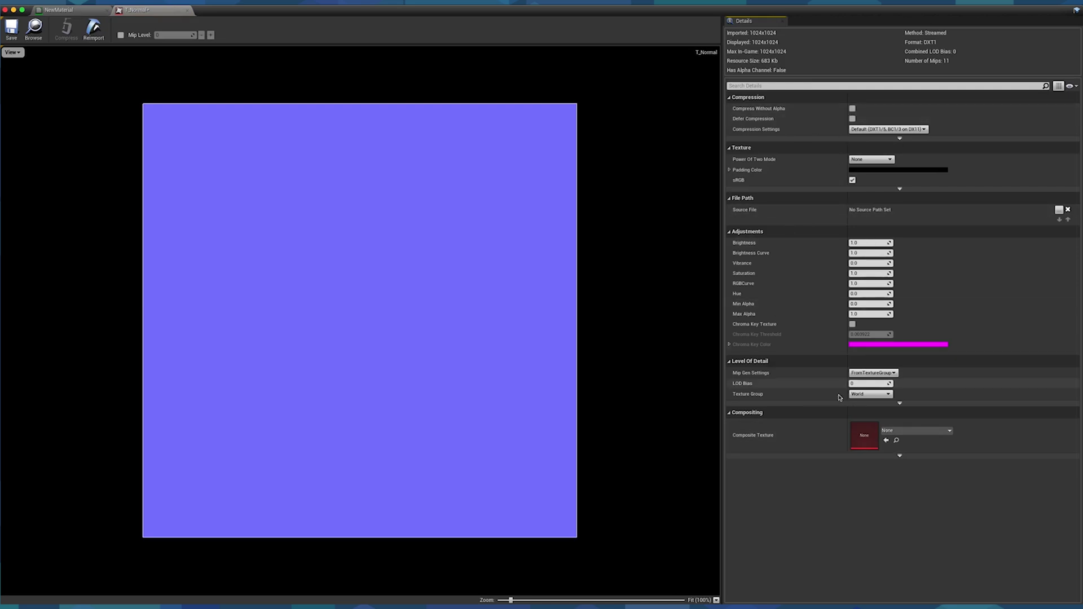
pyautogui.click(875, 130)
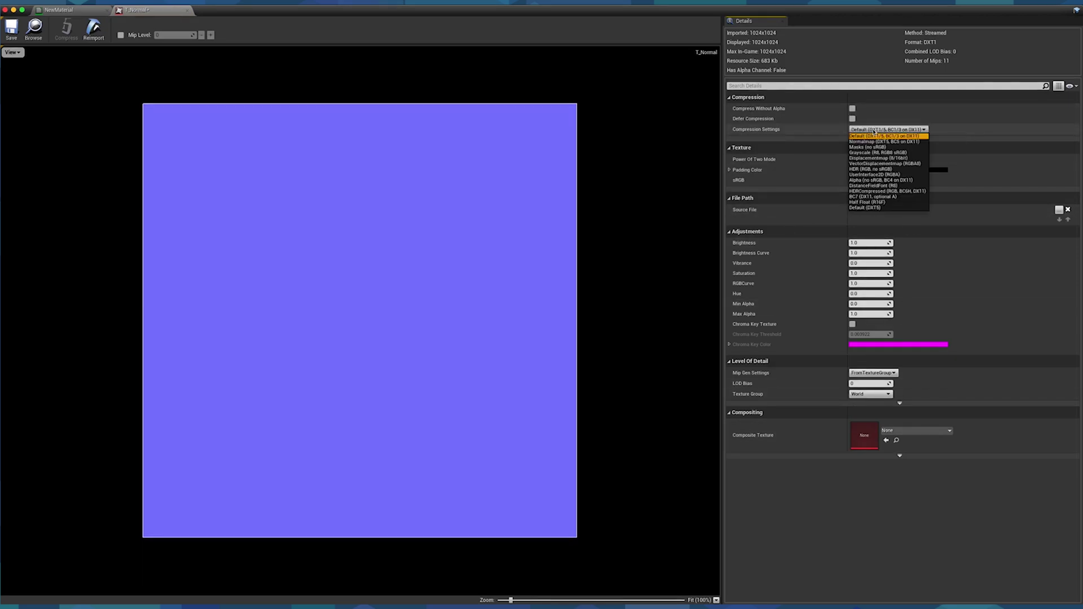
pyautogui.click(871, 141)
pyautogui.click(188, 10)
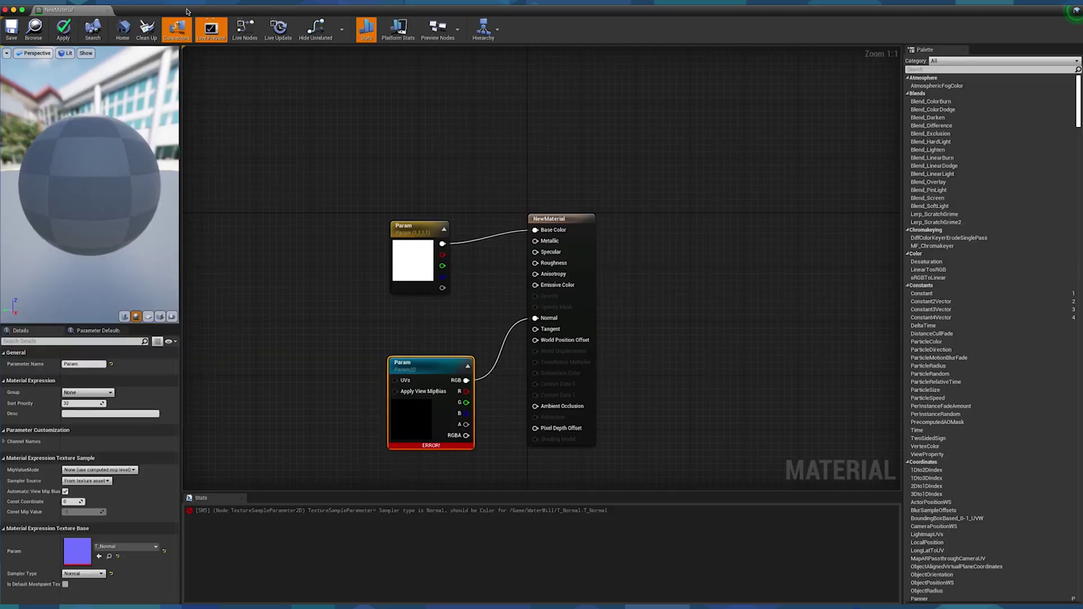
# Return to the level editor and open T_Normal in the texture painting editor
pyautogui.click(27, 21)
pyautogui.rightClick(828, 491)
pyautogui.moveTo(902, 351)
pyautogui.click(854, 228)
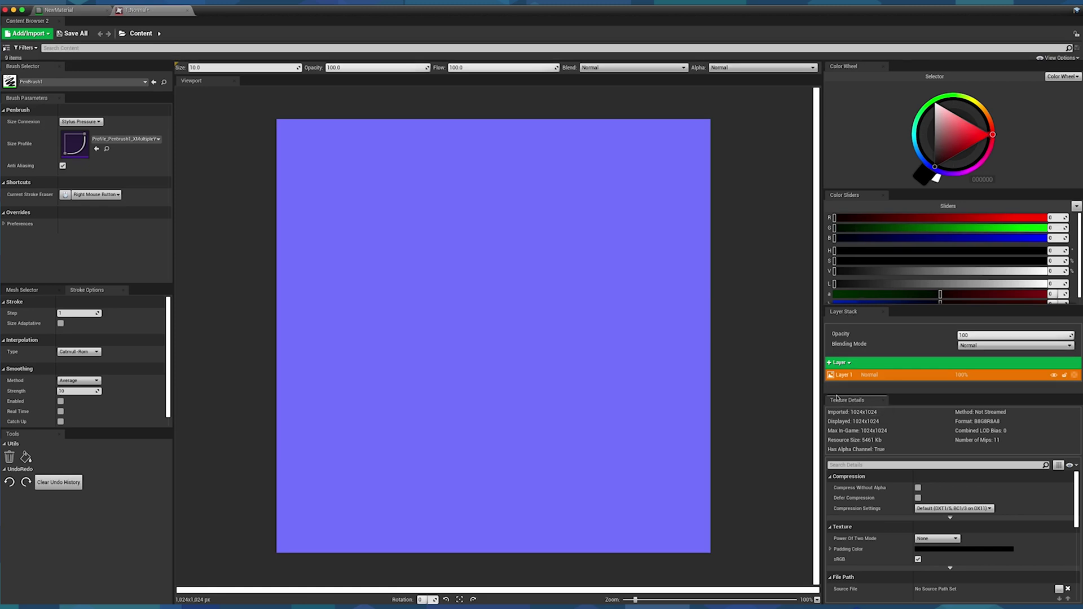
# Set T_Normal's compression settings to Normalmap (DXT5, BC5 on DX11) in the texture details
pyautogui.rightClick(143, 10)
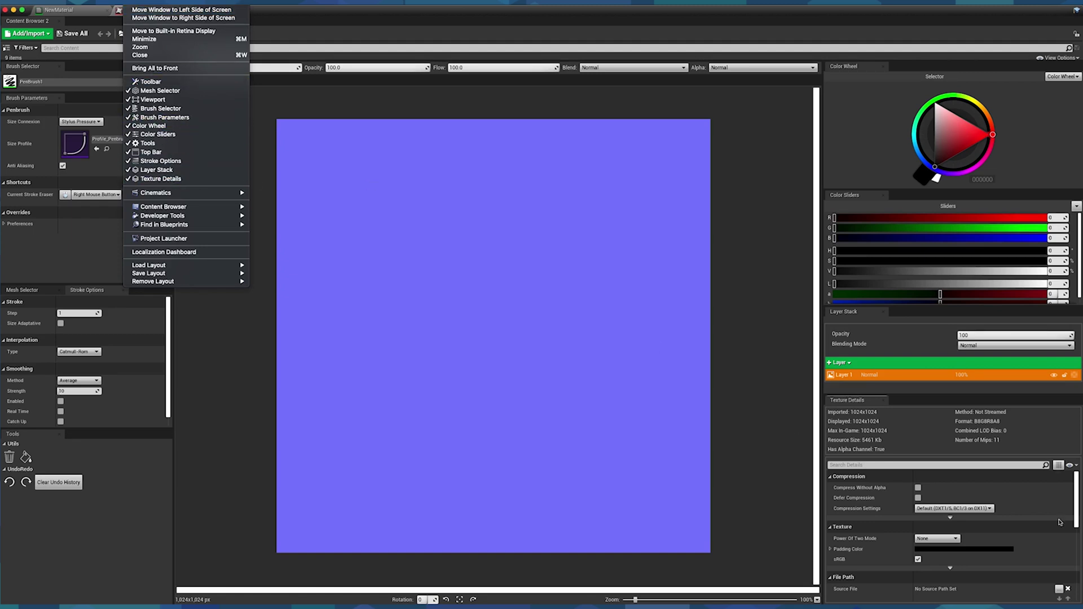
pyautogui.click(1078, 509)
pyautogui.scroll(-1, 1078, 509)
pyautogui.click(959, 504)
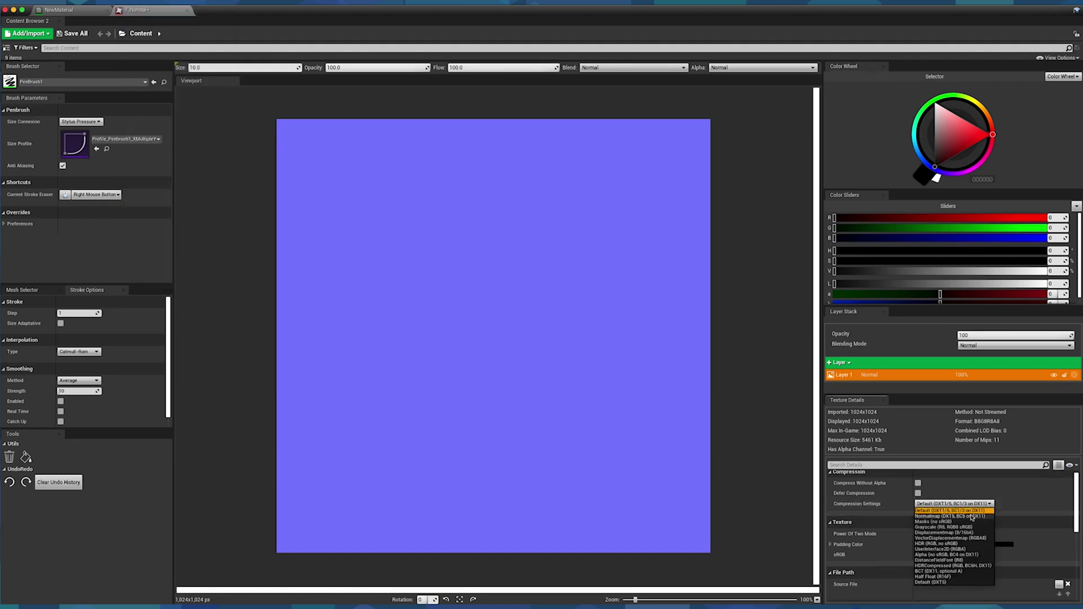
pyautogui.click(957, 516)
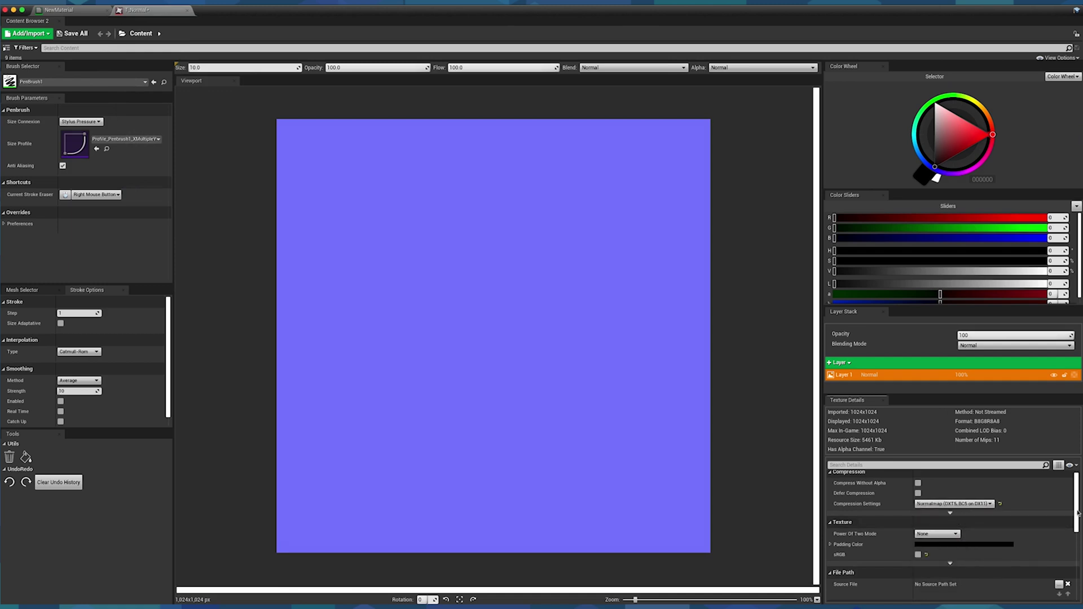
# Set T_Normal's Mip Gen Settings to NoMipmaps under Level Of Detail
pyautogui.moveTo(1076, 511); pyautogui.dragTo(1074, 584)
pyautogui.click(937, 516)
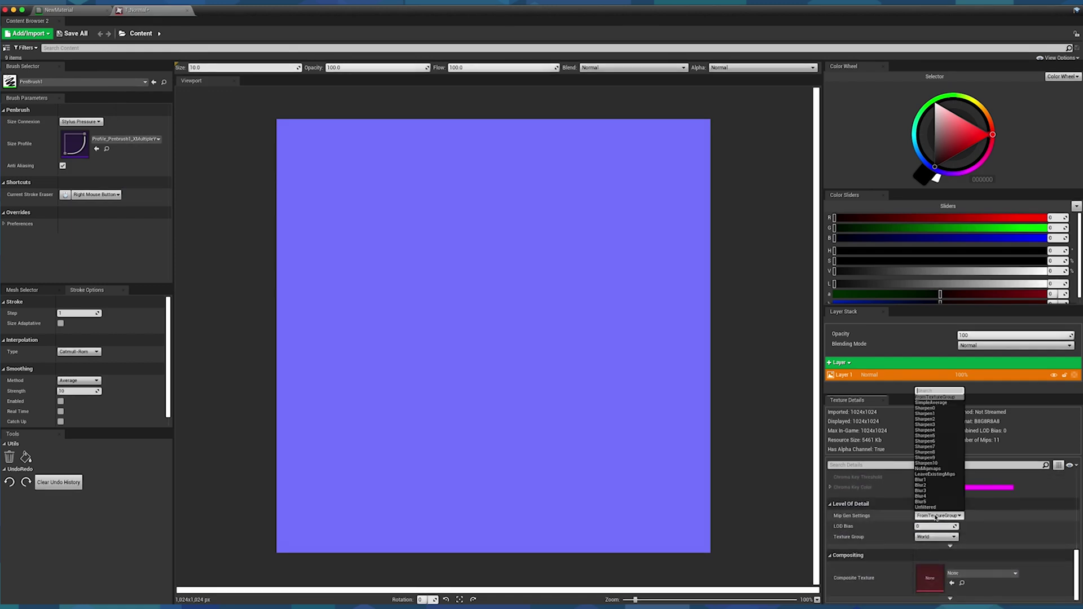
pyautogui.click(927, 468)
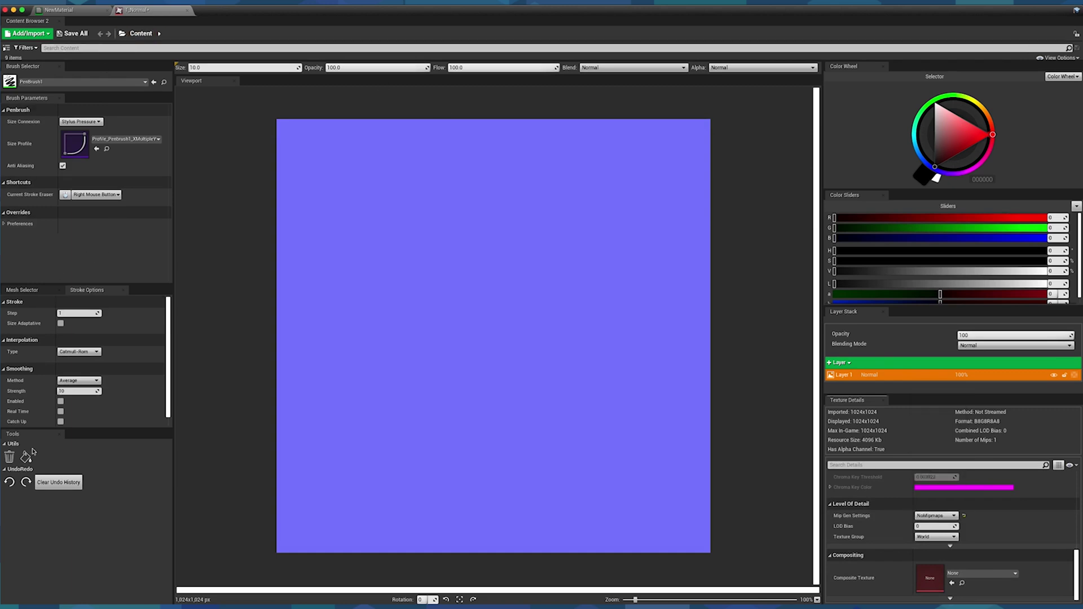
# Save T_Normal and switch to the NewMaterial graph
pyautogui.click(75, 5)
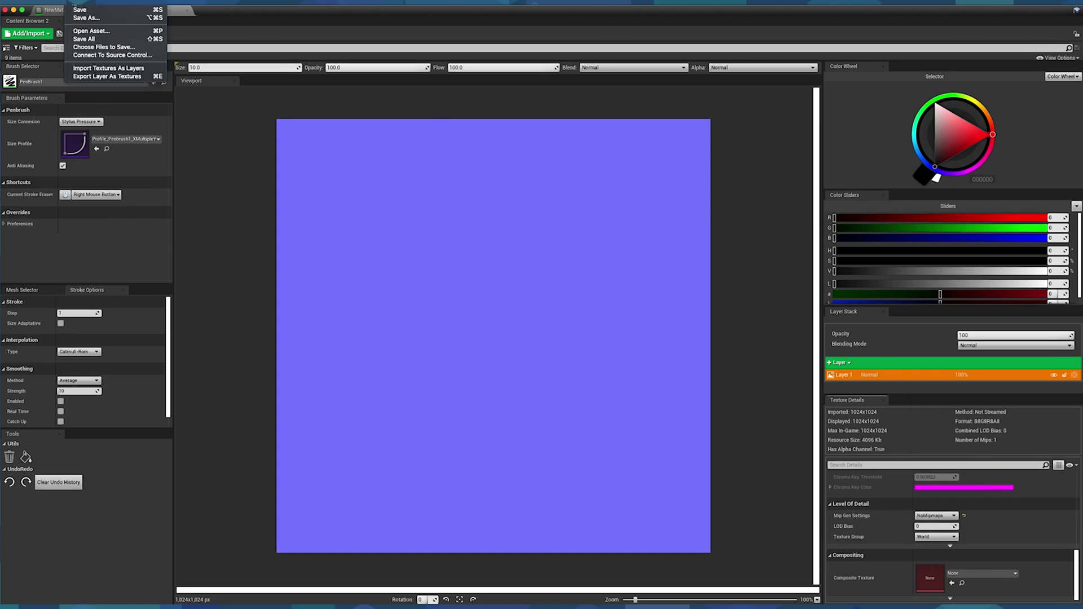
pyautogui.click(85, 10)
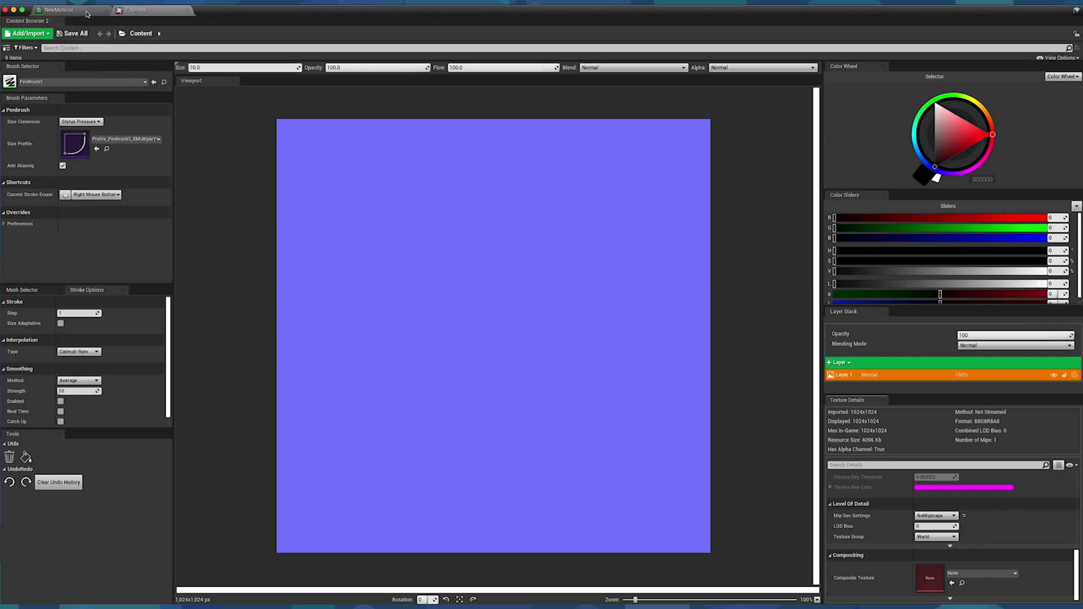
pyautogui.click(86, 11)
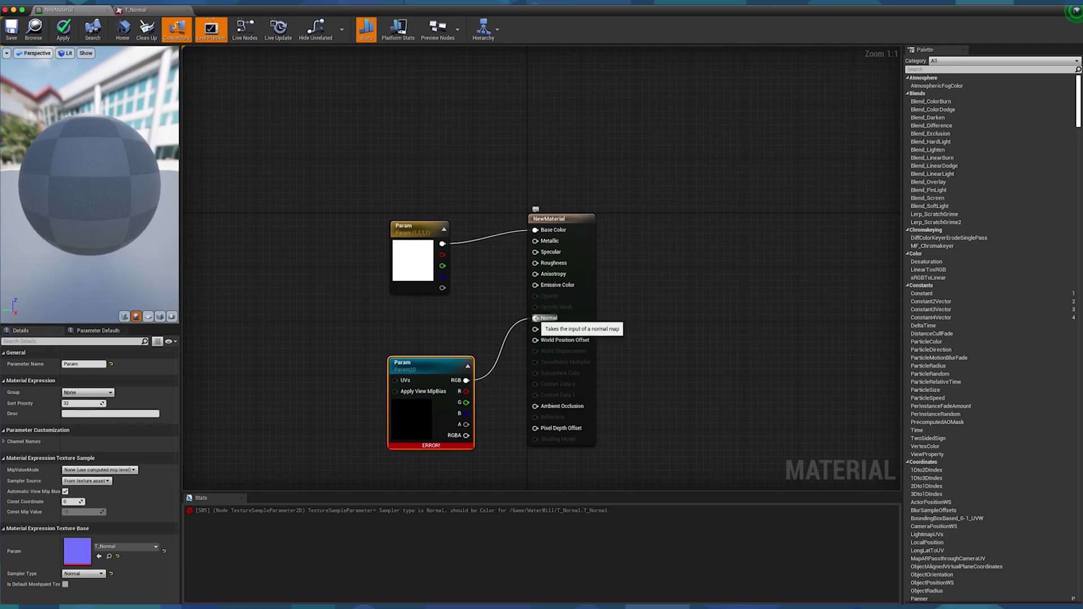
# Break the link on NewMaterial's Normal input, reconnect the texture parameter's RGB output to it, and save the material
pyautogui.rightClick(536, 318)
pyautogui.click(558, 328)
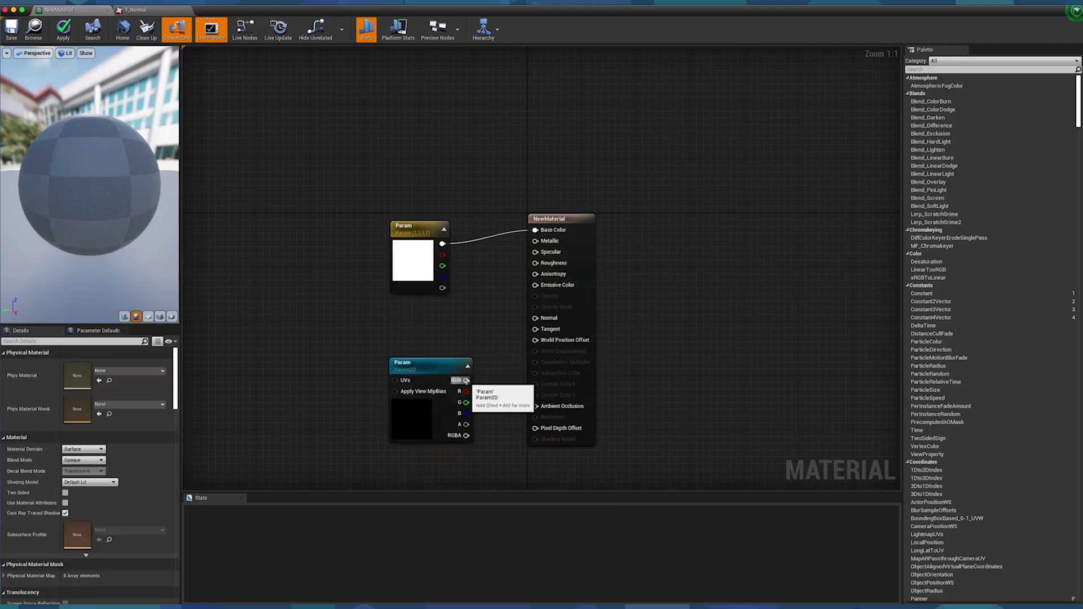
pyautogui.click(468, 381)
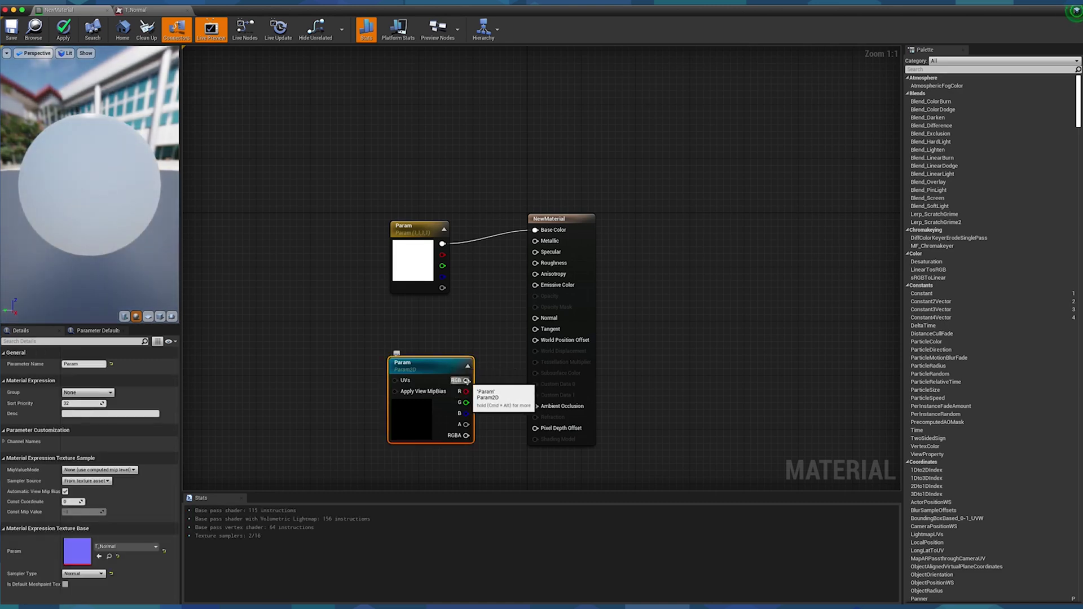
pyautogui.moveTo(468, 380); pyautogui.dragTo(536, 319)
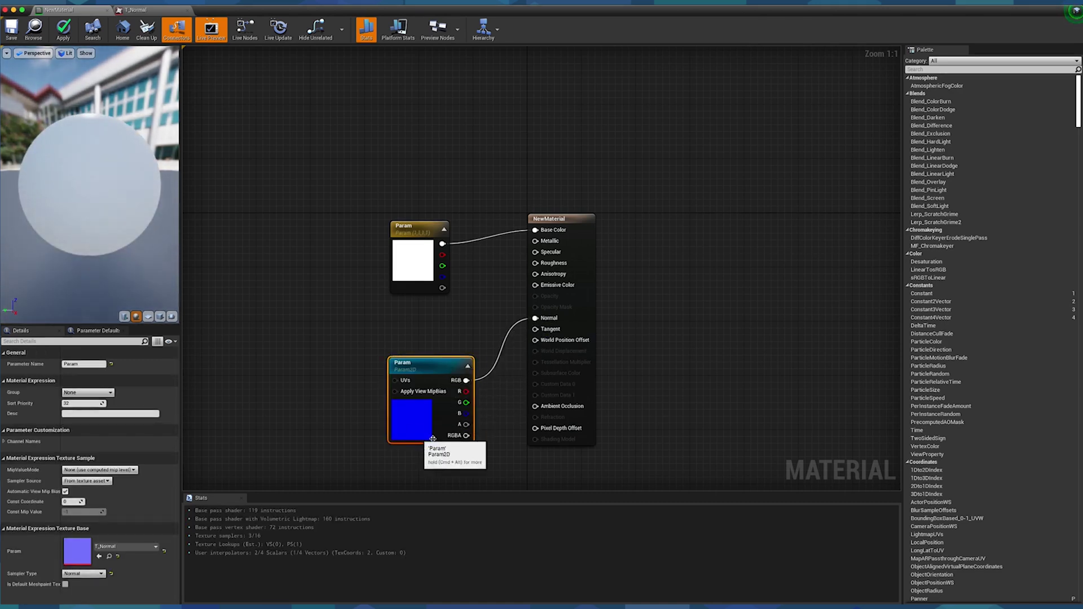
pyautogui.click(308, 316)
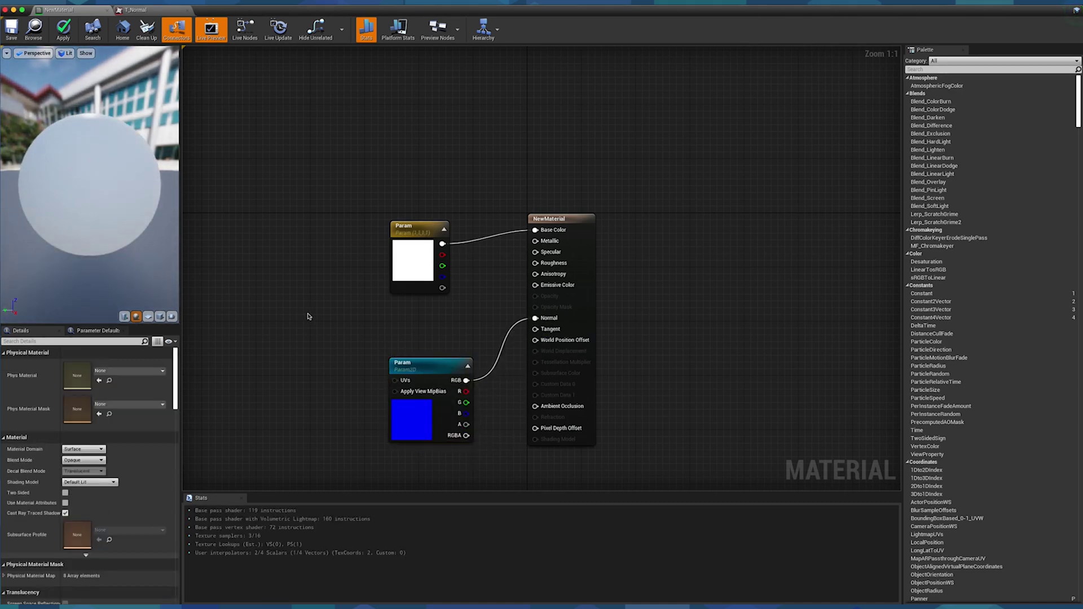
pyautogui.click(7, 31)
# Return to T_Normal, place its painting window beside the level view, and add a new layer above Layer 1
pyautogui.click(140, 10)
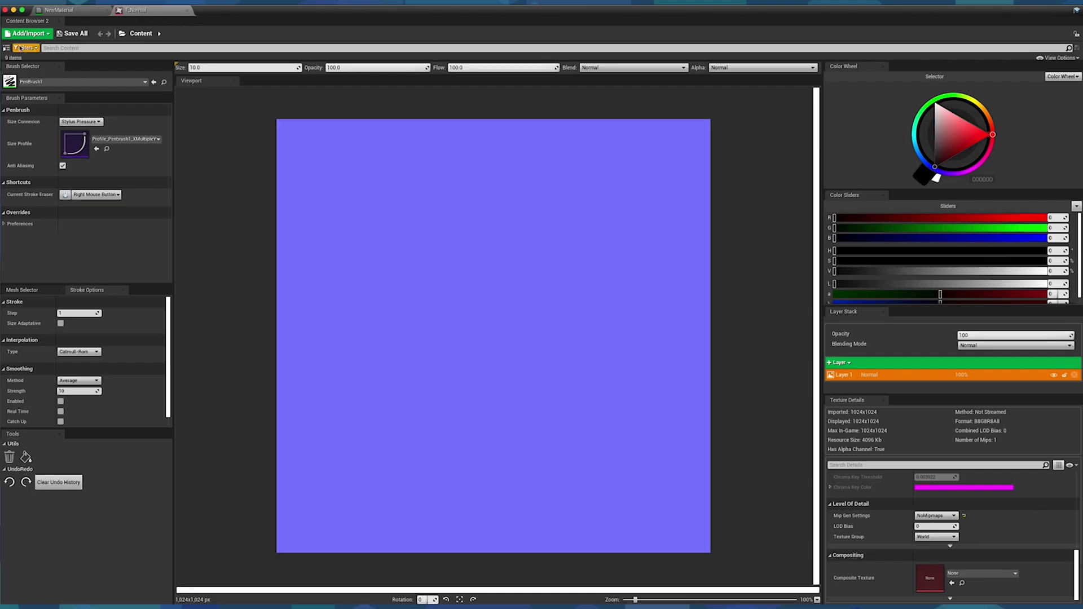
pyautogui.moveTo(0, 42); pyautogui.dragTo(497, 42)
pyautogui.click(936, 598)
pyautogui.click(962, 547)
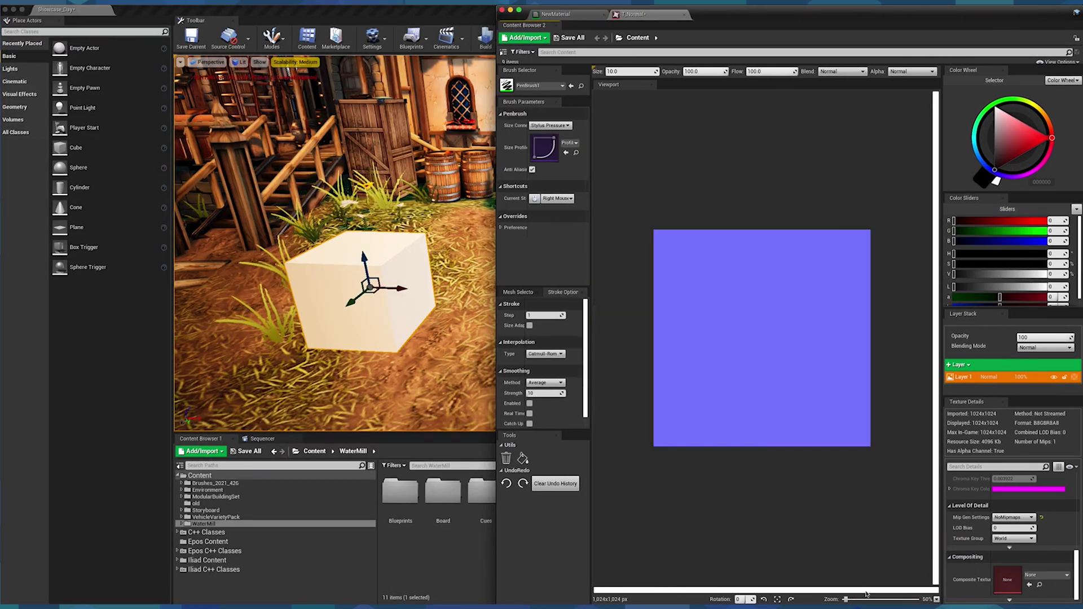
pyautogui.moveTo(845, 599); pyautogui.dragTo(847, 600)
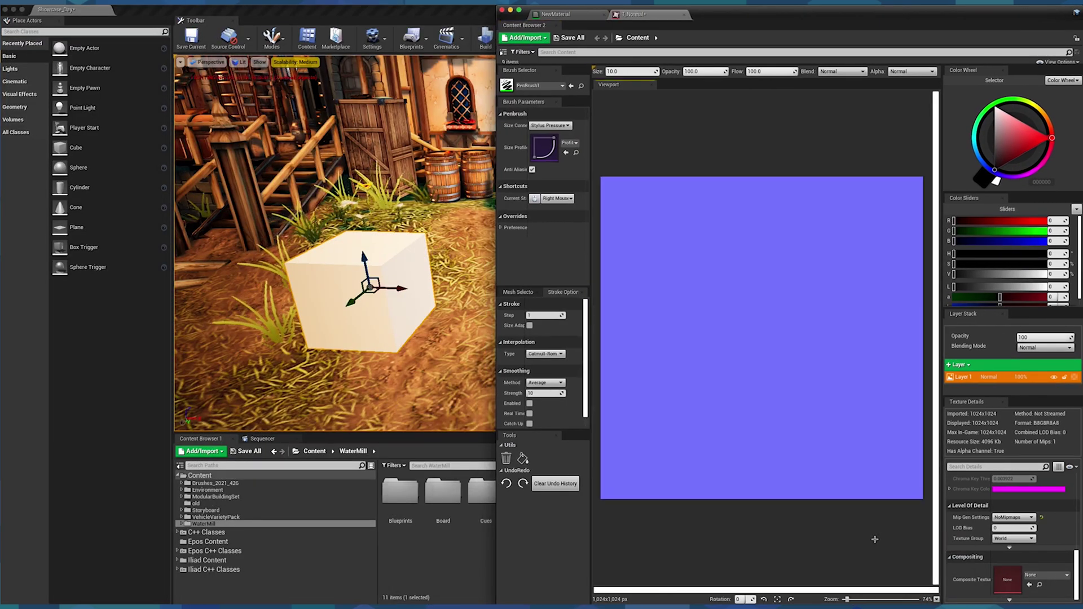
pyautogui.click(960, 365)
pyautogui.click(964, 379)
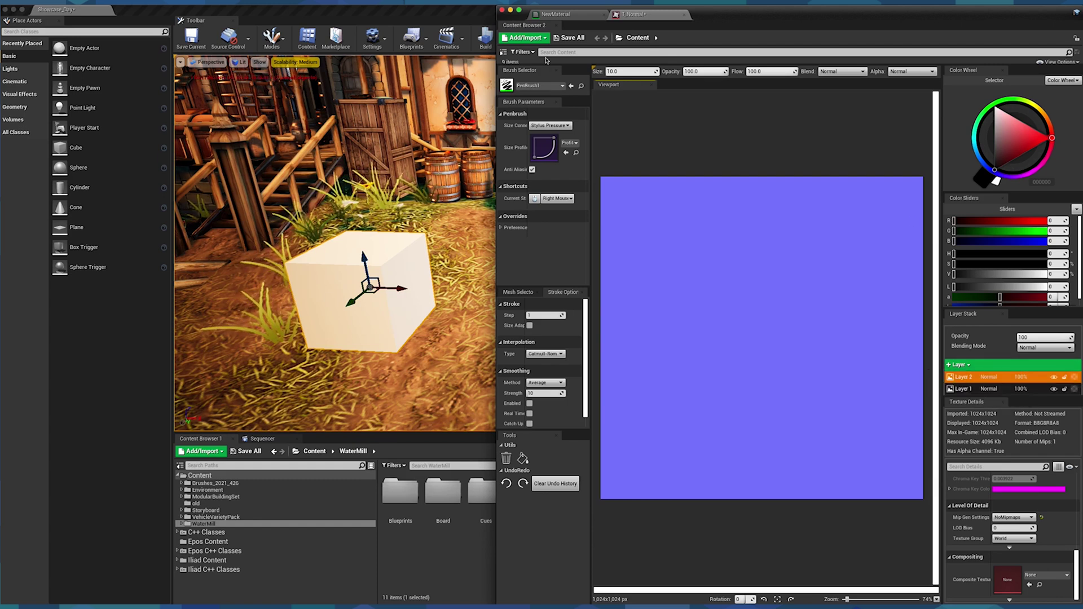
# Enlarge the painting editor's content browser and open the Brushes_2021_426/Brushes/NormalMap_Tools folder
pyautogui.moveTo(542, 65)
pyautogui.mouseDown()
pyautogui.moveTo(542, 148)
pyautogui.moveTo(541, 138)
pyautogui.mouseUp()
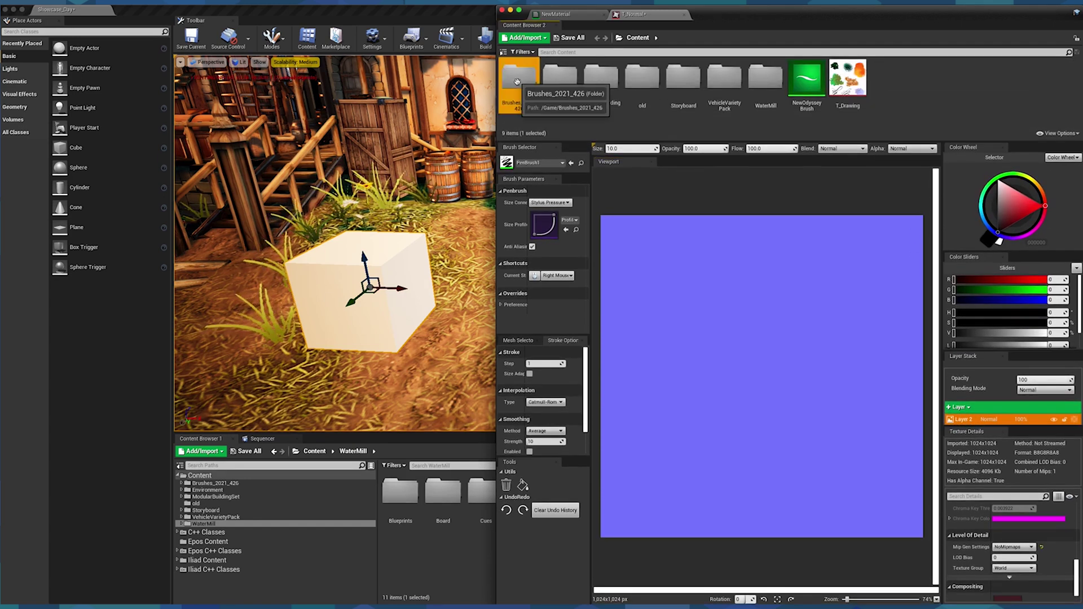
pyautogui.doubleClick(518, 79)
pyautogui.doubleClick(517, 81)
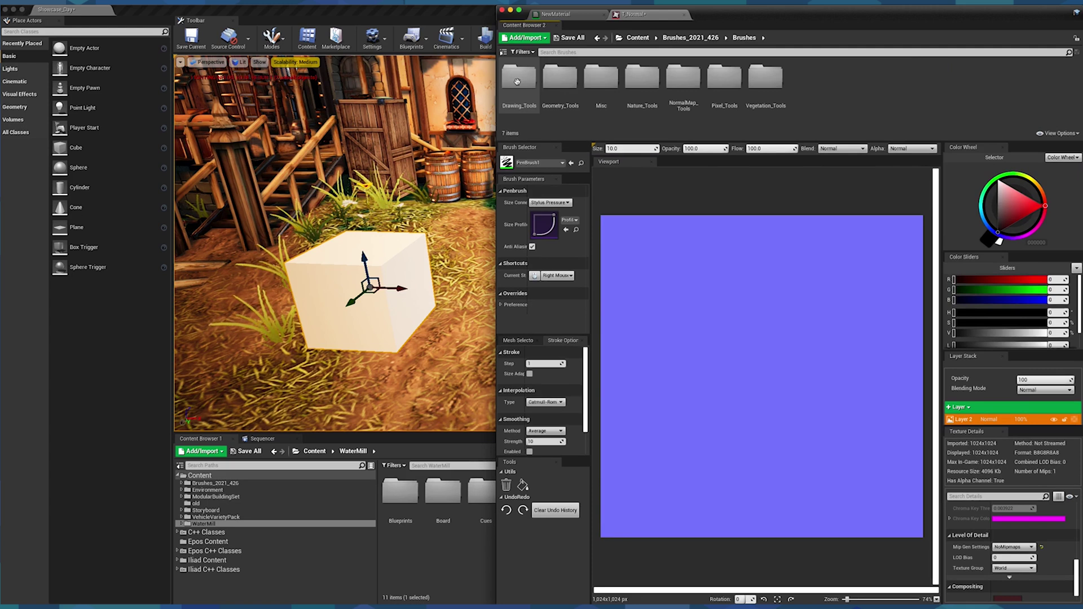
pyautogui.doubleClick(680, 72)
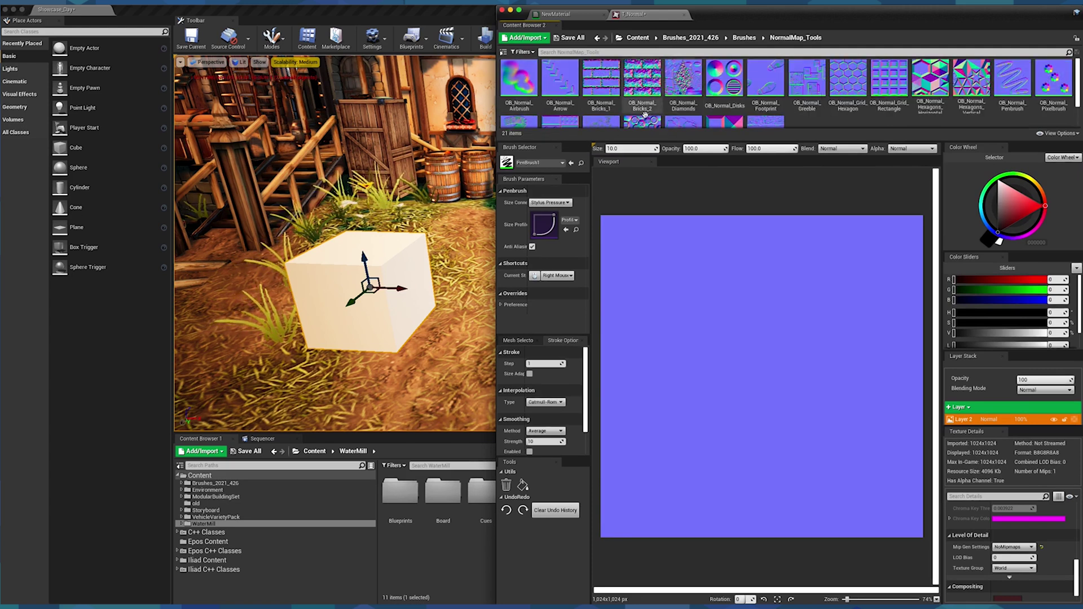
pyautogui.moveTo(639, 141)
pyautogui.mouseDown()
pyautogui.moveTo(642, 194)
pyautogui.moveTo(648, 180)
pyautogui.mouseUp()
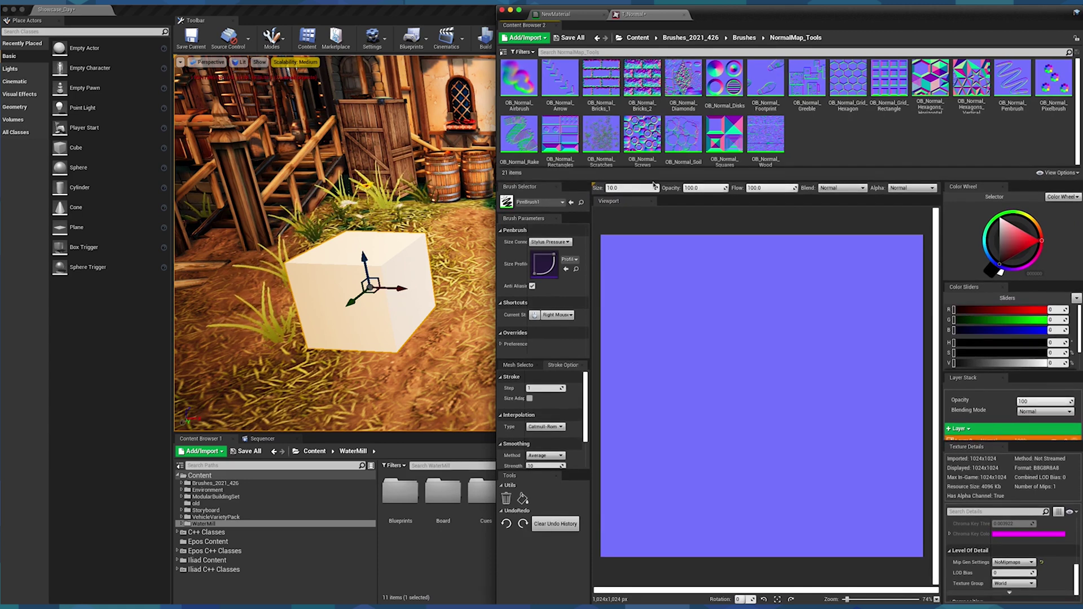
# Load the OB_Normal_Bricks_2 brush and paint a brick pattern across the T_Normal canvas at size 128
pyautogui.moveTo(643, 79); pyautogui.dragTo(553, 196)
pyautogui.moveTo(647, 271)
pyautogui.mouseDown()
pyautogui.moveTo(638, 294)
pyautogui.moveTo(739, 389)
pyautogui.moveTo(862, 445)
pyautogui.mouseUp()
pyautogui.moveTo(388, 317); pyautogui.dragTo(392, 303, button='right')
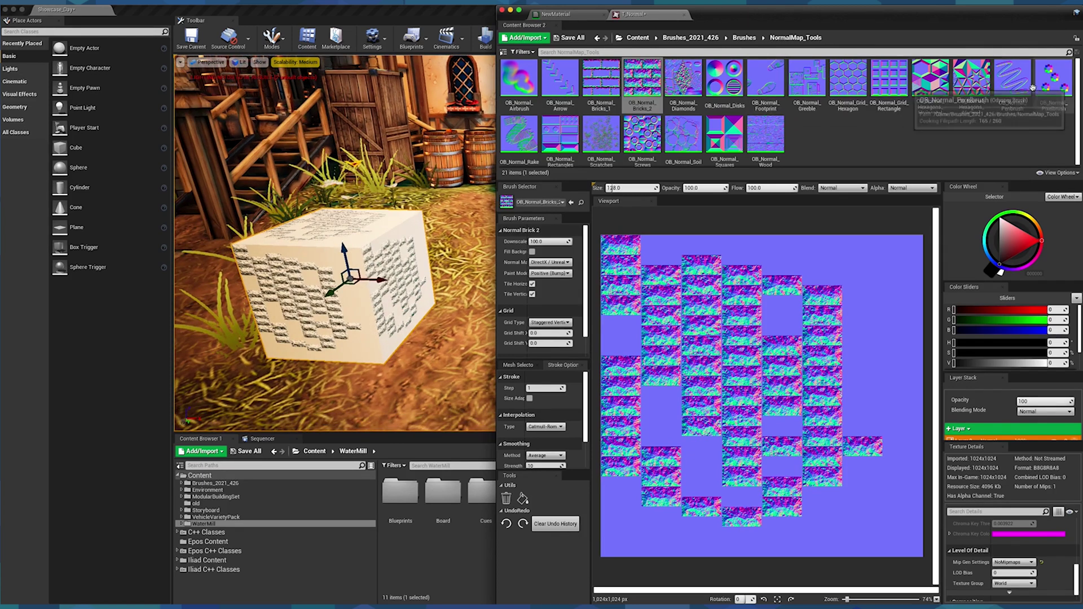
# Load the OB_Normal_Screws brush and stamp cross-head screws over and around the brick pattern
pyautogui.moveTo(653, 137); pyautogui.dragTo(540, 209)
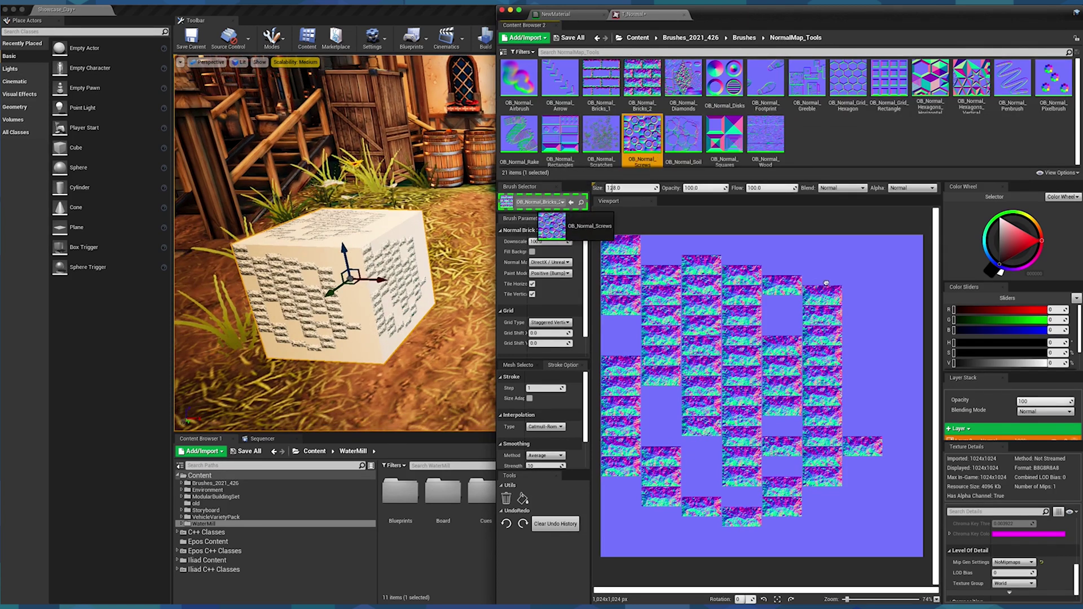
pyautogui.moveTo(863, 254)
pyautogui.mouseDown()
pyautogui.moveTo(863, 373)
pyautogui.moveTo(743, 316)
pyautogui.mouseUp()
pyautogui.moveTo(591, 266); pyautogui.dragTo(598, 266)
pyautogui.click(562, 284)
pyautogui.click(547, 297)
pyautogui.click(785, 255)
pyautogui.click(785, 335)
pyautogui.click(704, 377)
pyautogui.click(785, 498)
pyautogui.click(705, 538)
pyautogui.moveTo(361, 282)
pyautogui.mouseDown(button='right')
pyautogui.moveTo(417, 282)
pyautogui.moveTo(361, 282)
pyautogui.mouseUp(button='right')
# Load the OB_Normal_Grid_Hexagon brush and apply a hexagon grid to the canvas
pyautogui.moveTo(848, 79); pyautogui.dragTo(548, 207)
pyautogui.click(765, 396)
pyautogui.moveTo(350, 253)
pyautogui.mouseDown(button='right')
pyautogui.moveTo(395, 254)
pyautogui.moveTo(305, 249)
pyautogui.moveTo(349, 237)
pyautogui.mouseUp(button='right')
pyautogui.scroll(-1, 765, 396)
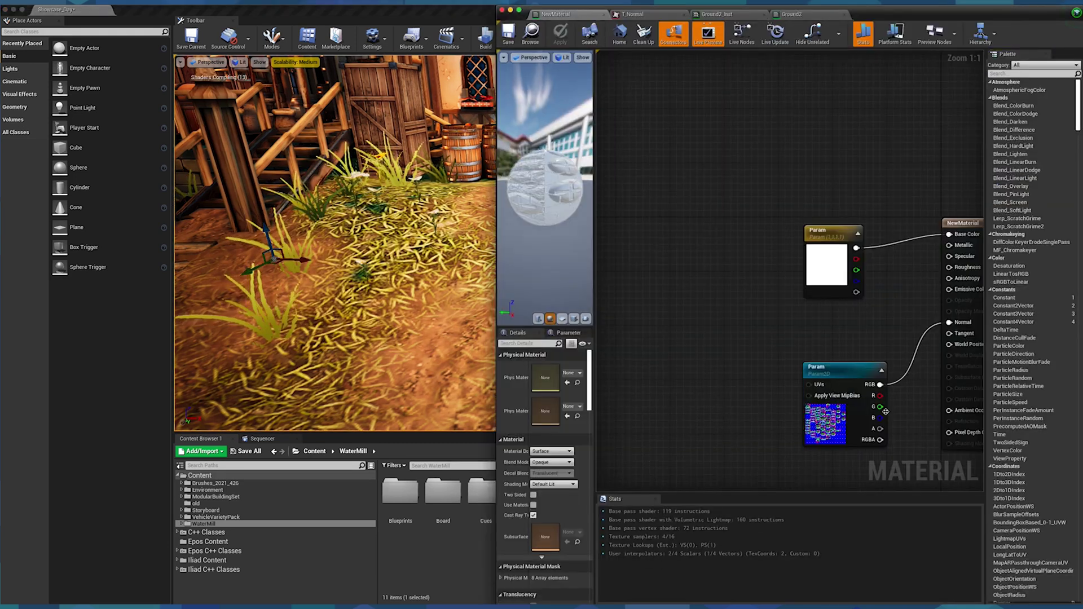
# Copy the texture parameter node from NewMaterial and open Ground2, the parent material of the ground1 mesh's material instance
pyautogui.click(844, 372)
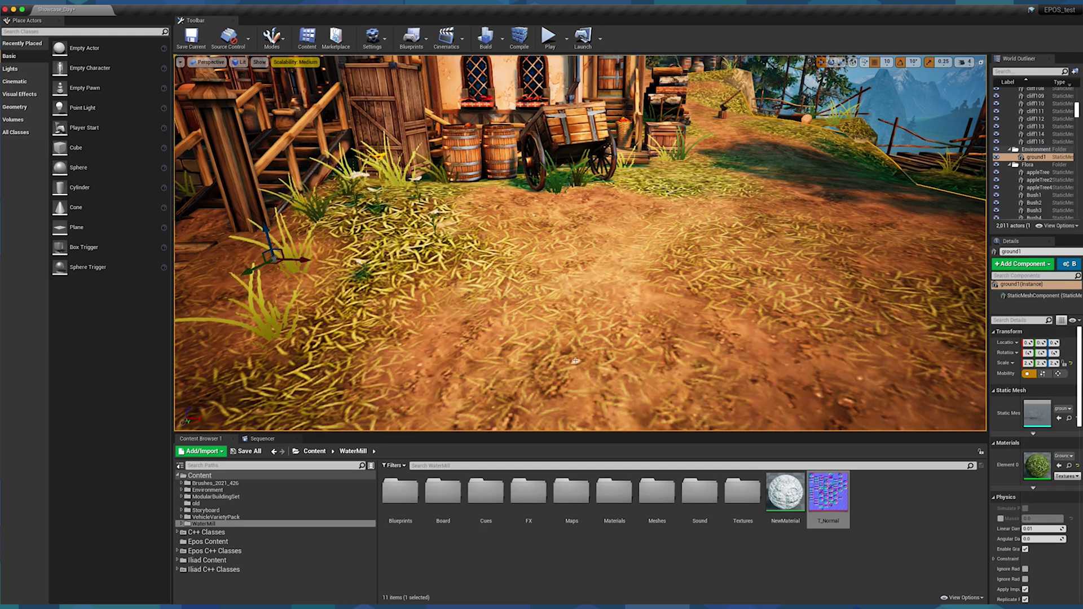
pyautogui.doubleClick(1037, 462)
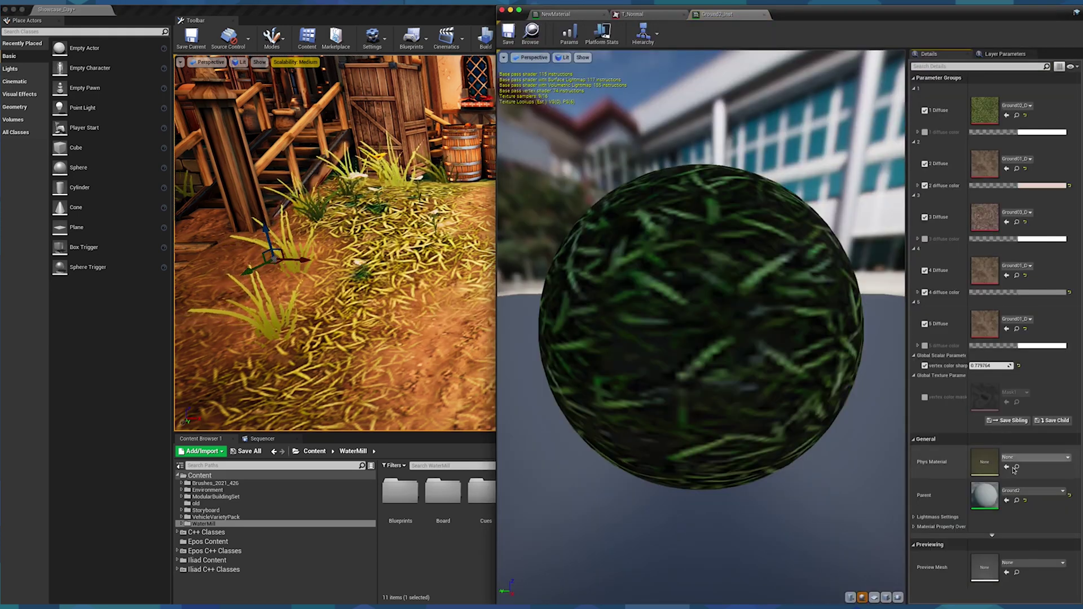
pyautogui.doubleClick(989, 496)
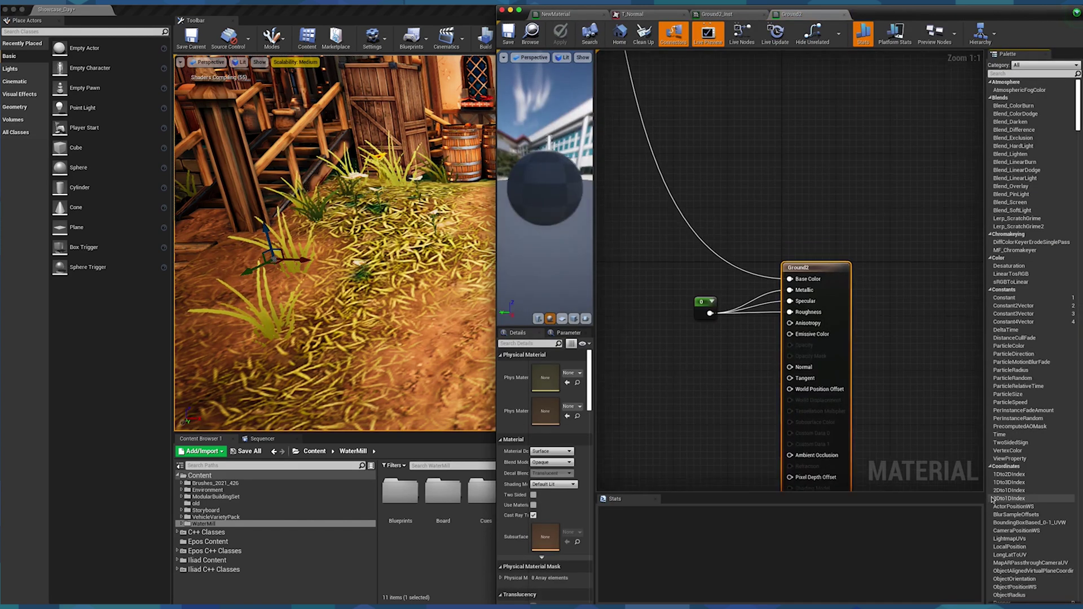
# Paste the T_Normal texture parameter into Ground2, connect its RGB output to Normal, and apply the material
pyautogui.click(672, 421)
pyautogui.press('super+v')
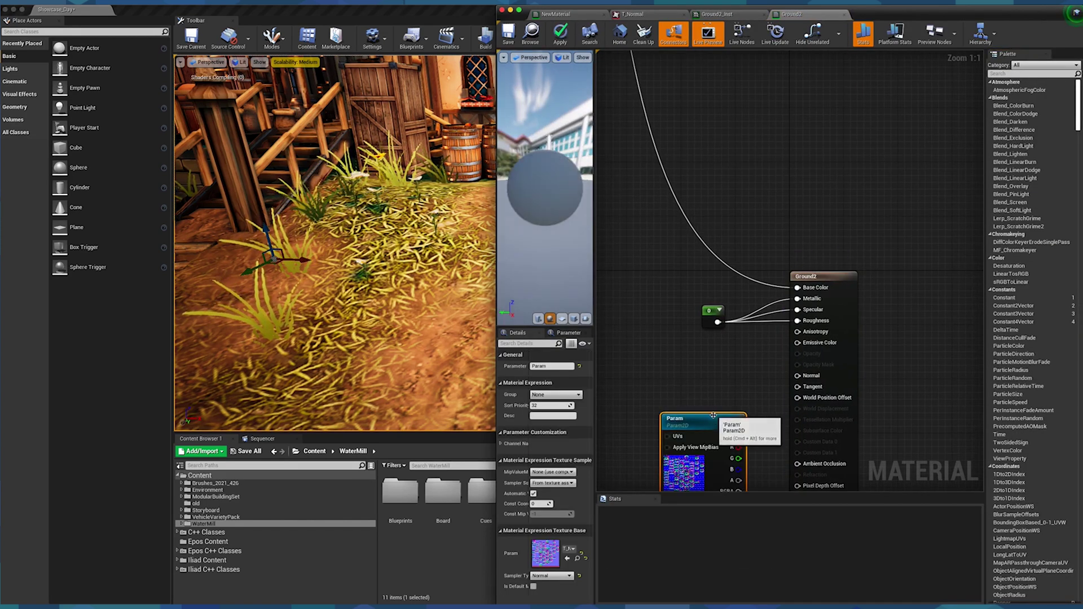
pyautogui.moveTo(713, 416); pyautogui.dragTo(798, 375)
pyautogui.click(560, 34)
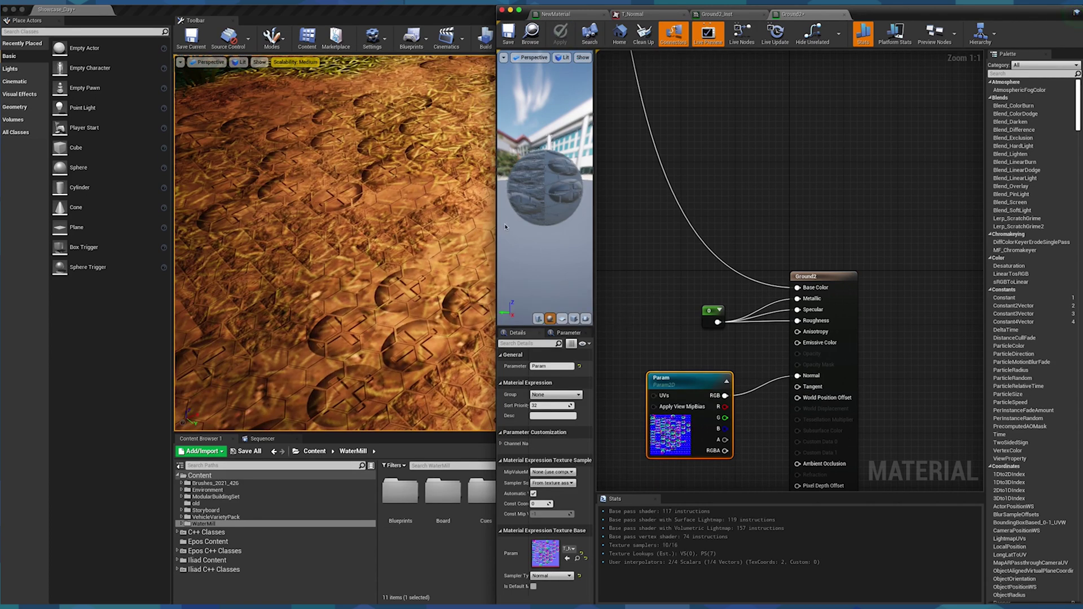
# Widen the level viewport and examine the painted normal map on the ground
pyautogui.click(173, 228)
pyautogui.moveTo(174, 229); pyautogui.dragTo(101, 235)
pyautogui.moveTo(381, 285); pyautogui.dragTo(333, 307, button='right')
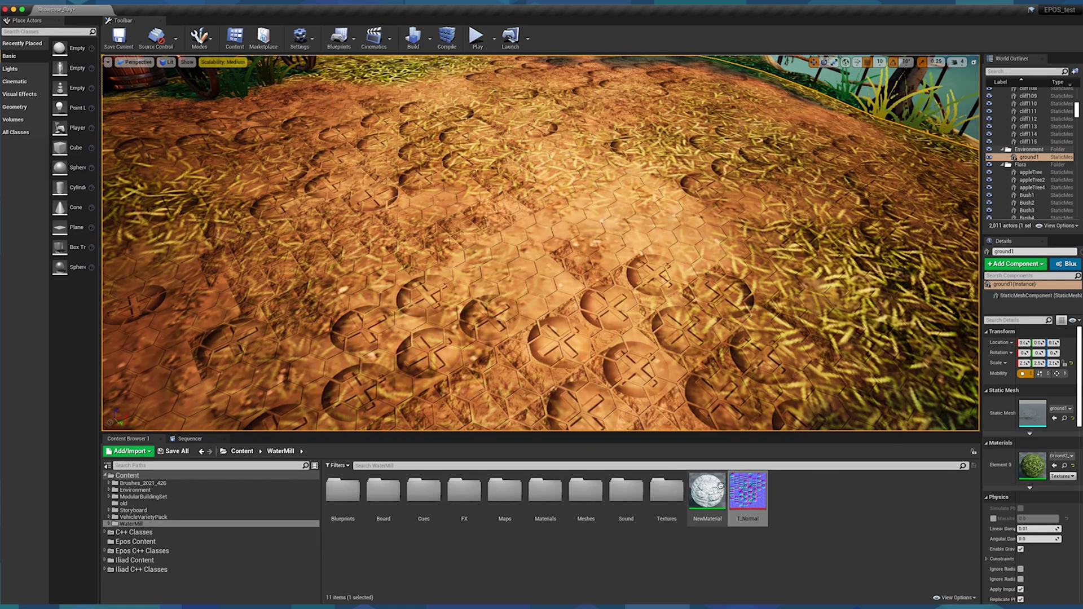
# Return to the T_Normal painting editor and clear the painted layer
pyautogui.click(754, 500)
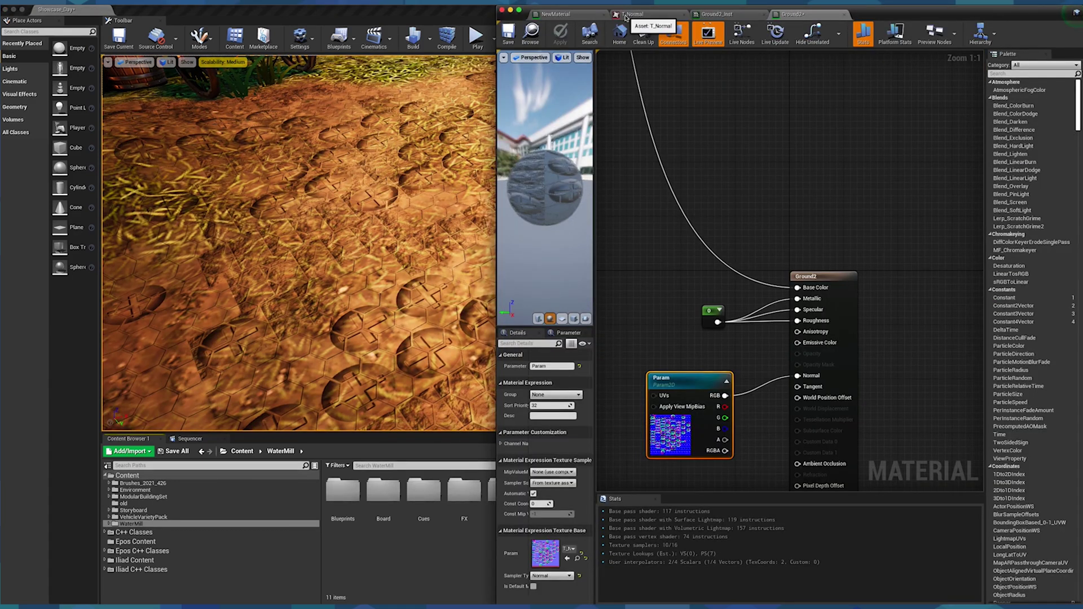
pyautogui.click(625, 17)
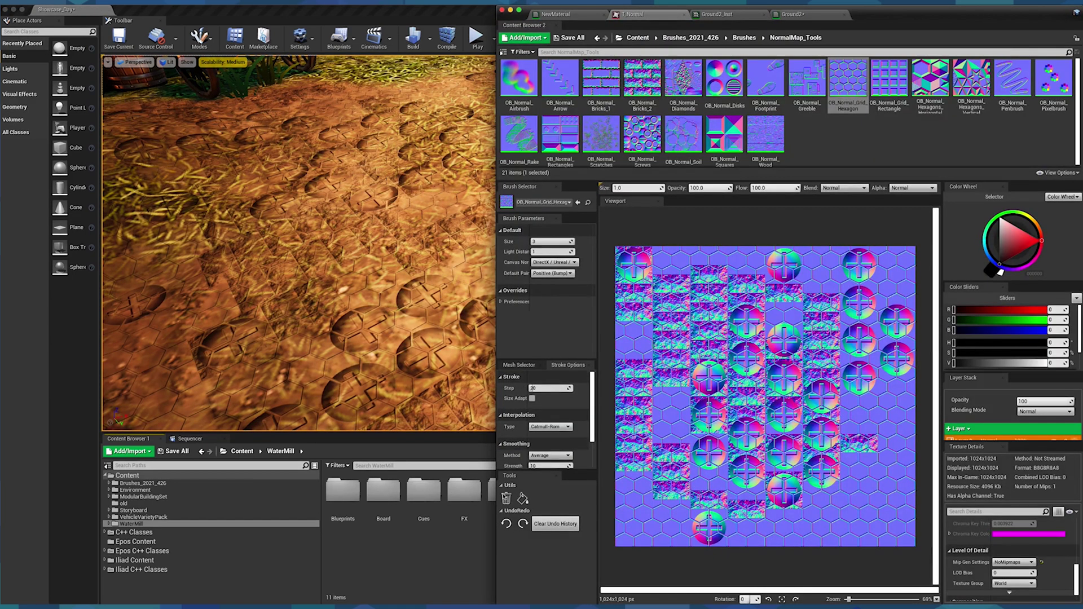
pyautogui.click(505, 497)
# Load the OB_Normal_Airbrush brush and paint freehand strokes on the canvas at size 100, using the Negative (Dig) paint mode
pyautogui.click(519, 79)
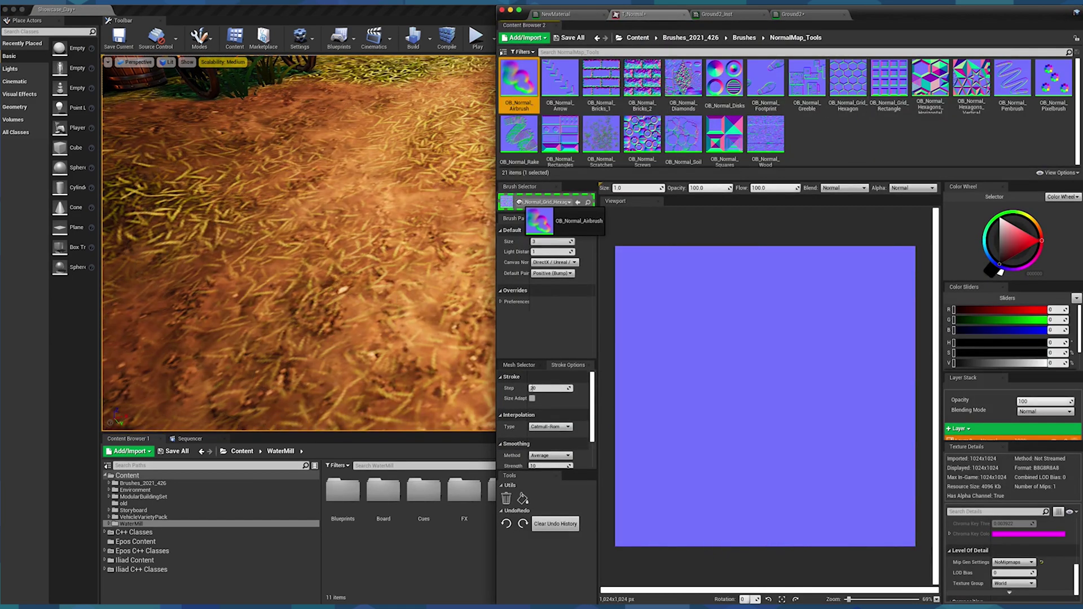
pyautogui.moveTo(655, 332)
pyautogui.mouseDown()
pyautogui.moveTo(662, 350)
pyautogui.moveTo(635, 435)
pyautogui.moveTo(745, 368)
pyautogui.mouseUp()
pyautogui.click(637, 189)
pyautogui.moveTo(653, 380)
pyautogui.mouseDown()
pyautogui.moveTo(672, 417)
pyautogui.moveTo(722, 395)
pyautogui.moveTo(693, 474)
pyautogui.mouseUp()
pyautogui.moveTo(614, 273); pyautogui.dragTo(734, 297)
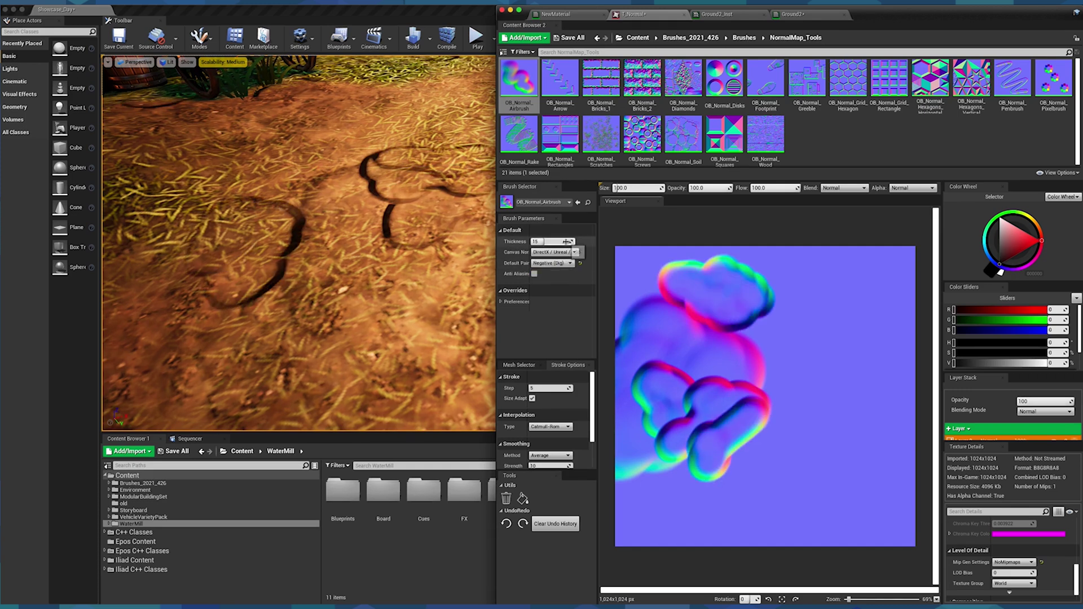
# Lower the airbrush's Thickness and paint several more freehand strokes across the canvas
pyautogui.moveTo(544, 242); pyautogui.dragTo(536, 241)
pyautogui.moveTo(784, 372); pyautogui.dragTo(695, 413)
pyautogui.moveTo(653, 490); pyautogui.dragTo(712, 502)
pyautogui.moveTo(716, 443); pyautogui.dragTo(855, 446)
pyautogui.moveTo(883, 398); pyautogui.dragTo(880, 507)
pyautogui.moveTo(807, 339); pyautogui.dragTo(789, 338)
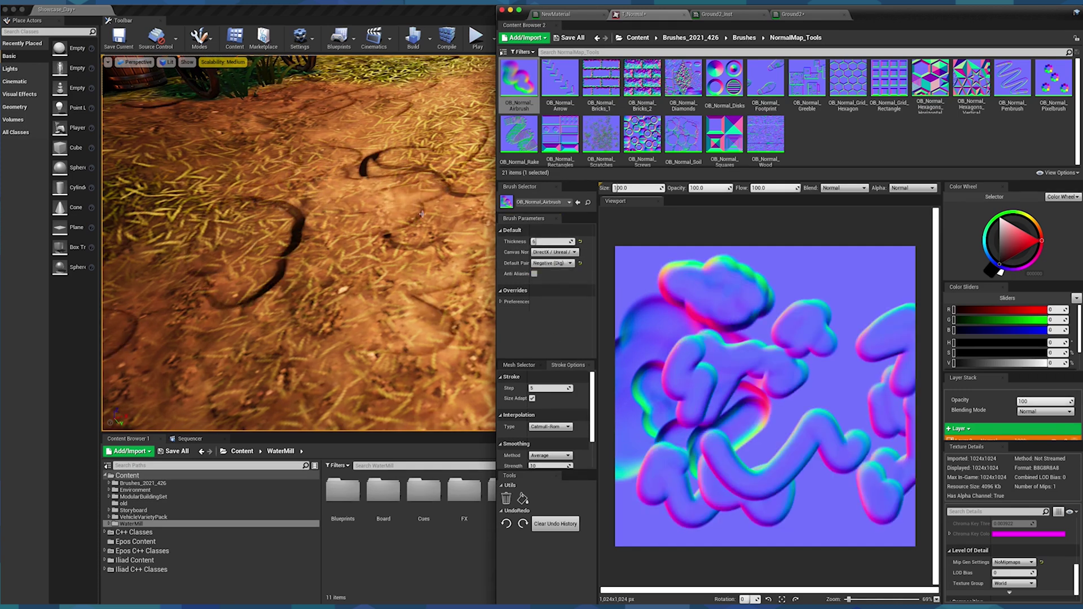
# Paint a band along the canvas's lower edge and two thicker vertical strokes at its upper edge, and check them on the ground
pyautogui.scroll(-5, 421, 257)
pyautogui.moveTo(299, 242); pyautogui.dragTo(390, 217, button='right')
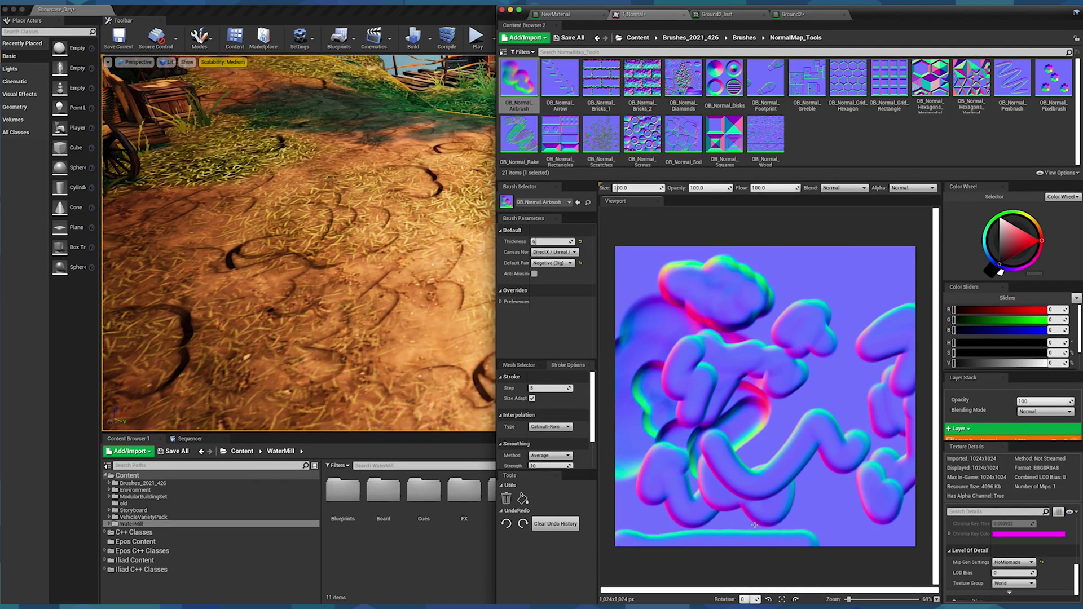
pyautogui.moveTo(813, 541)
pyautogui.mouseDown()
pyautogui.moveTo(620, 536)
pyautogui.moveTo(861, 544)
pyautogui.mouseUp()
pyautogui.moveTo(843, 325); pyautogui.dragTo(844, 248)
pyautogui.moveTo(786, 308); pyautogui.dragTo(790, 249)
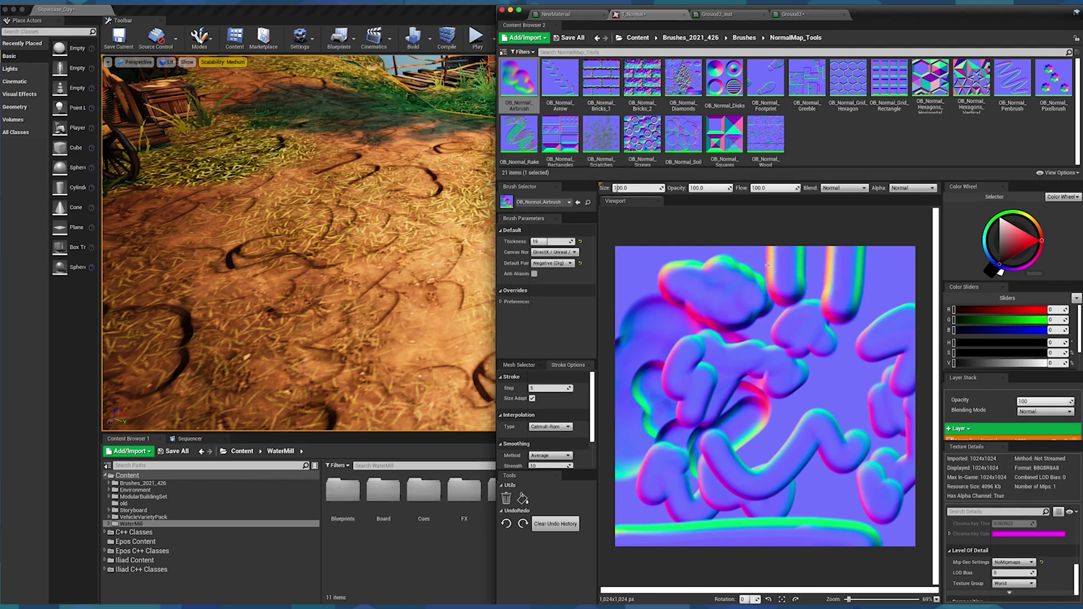
pyautogui.moveTo(406, 252); pyautogui.dragTo(375, 344, button='right')
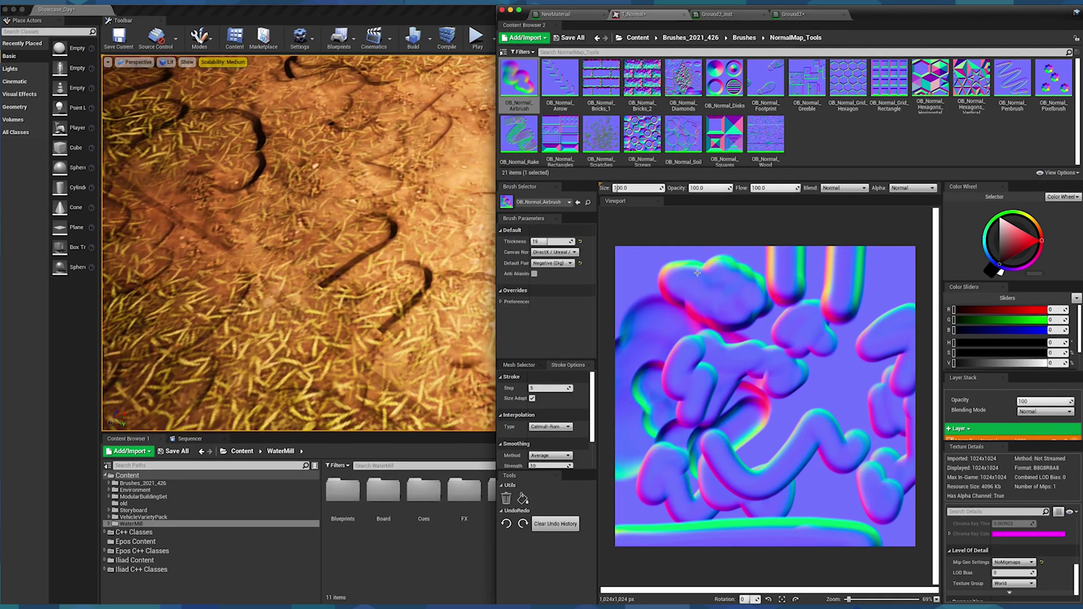
# Clear the painted layer and open the OB_Normal_Airbrush brush blueprint in a maximized window
pyautogui.click(506, 498)
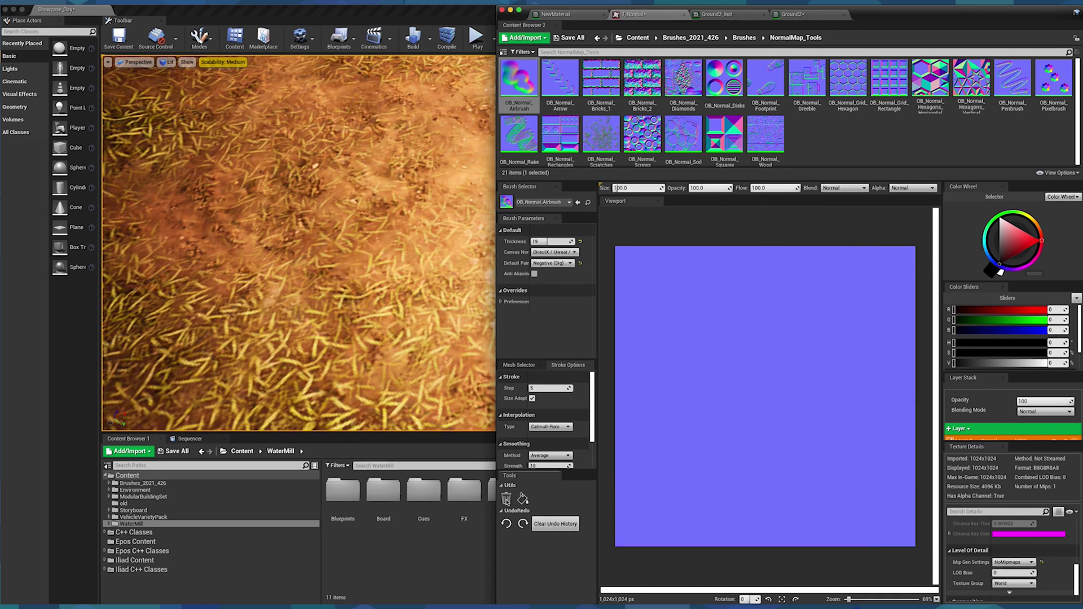
pyautogui.doubleClick(507, 202)
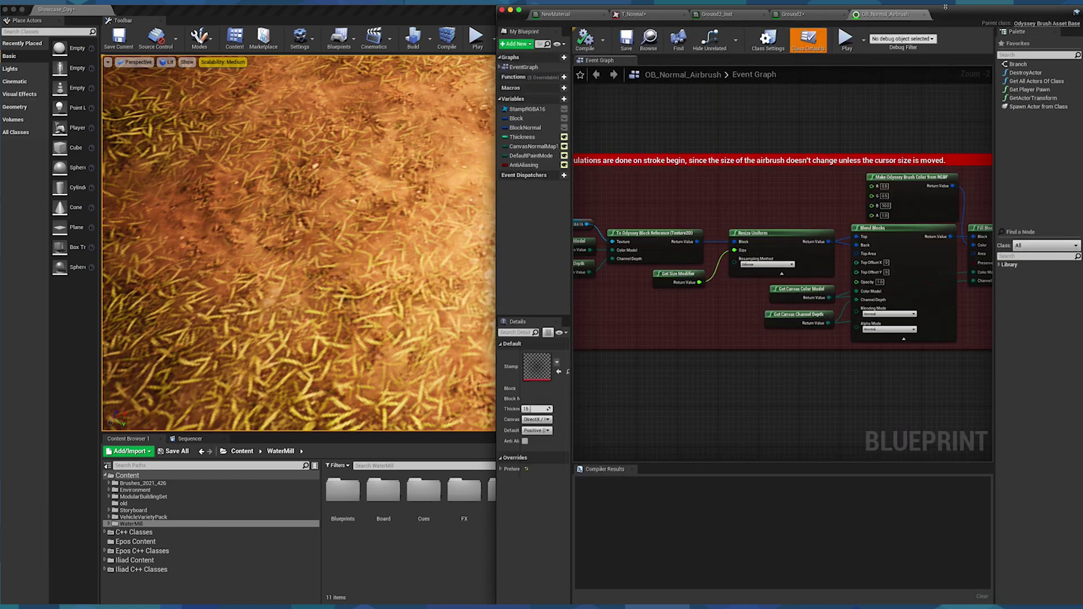
pyautogui.doubleClick(945, 7)
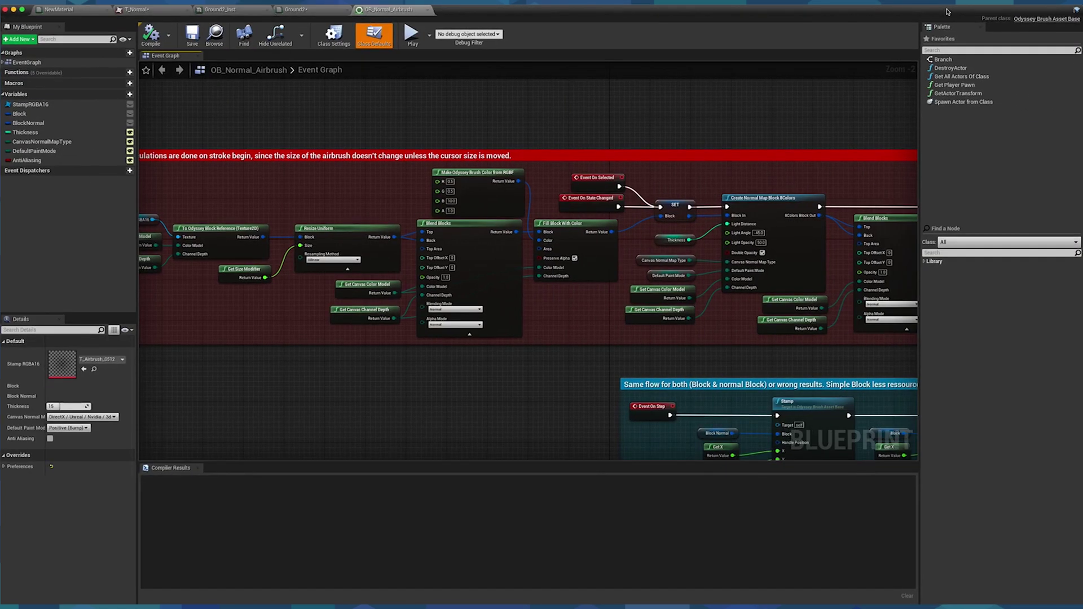
# Add two Looping Stamp nodes side by side below the Event On Step comment block in the airbrush's event graph
pyautogui.scroll(-1, 651, 246)
pyautogui.moveTo(651, 246); pyautogui.dragTo(511, 94, button='right')
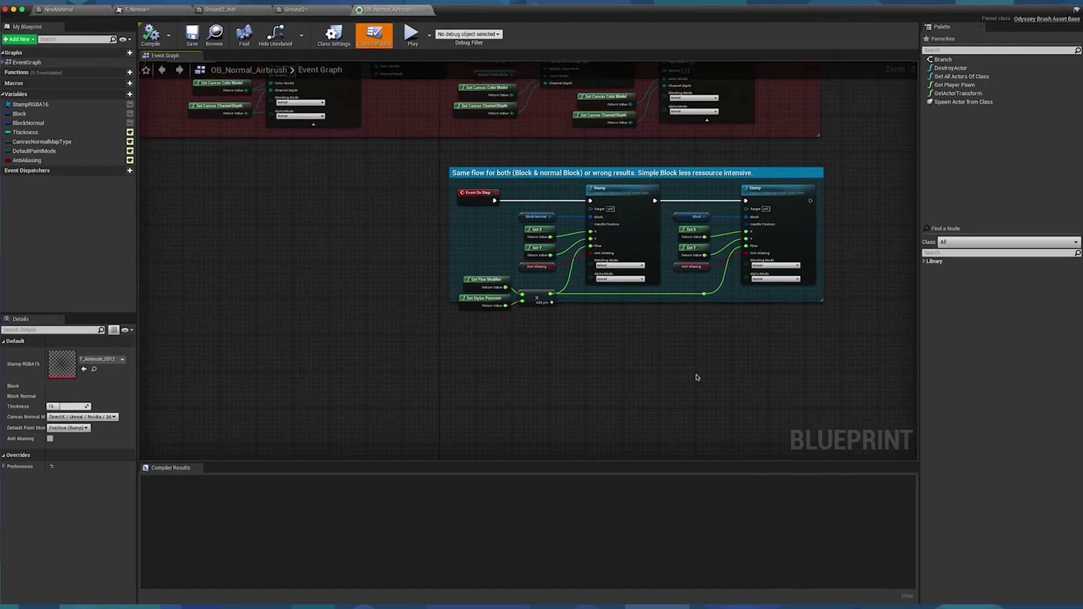
pyautogui.moveTo(698, 387); pyautogui.dragTo(566, 285, button='right')
pyautogui.rightClick(493, 269)
pyautogui.write('loopin')
pyautogui.click(536, 316)
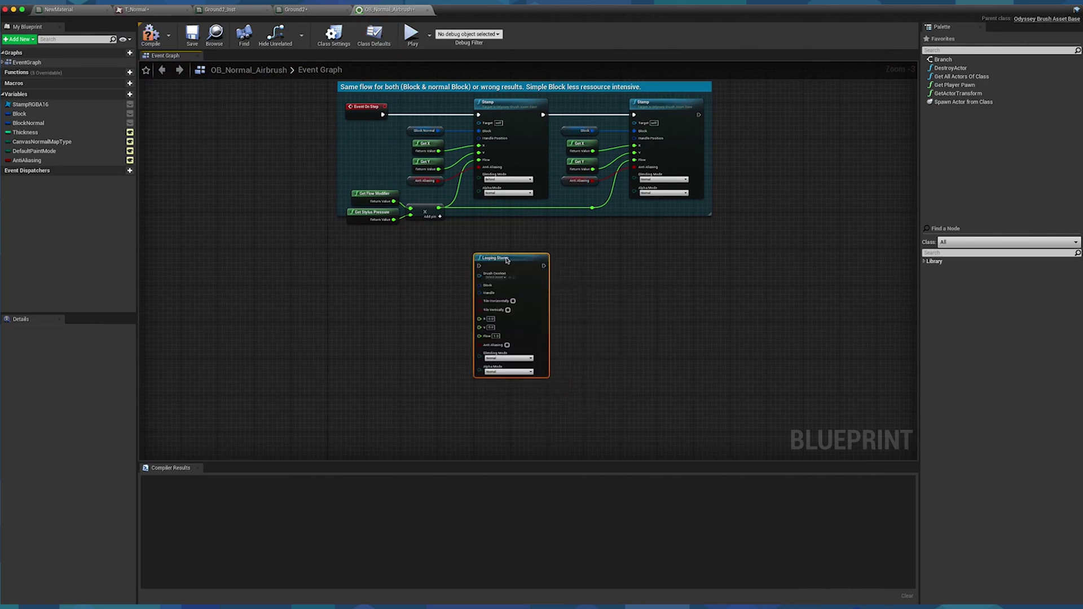
pyautogui.hotkey('ctrl', 'v')
pyautogui.moveTo(669, 269); pyautogui.dragTo(655, 257)
# Wire Event On Step, the Block Normal and Block variables, the X and Y positions and the flow value into the Looping Stamp nodes
pyautogui.moveTo(383, 115); pyautogui.dragTo(644, 266)
pyautogui.moveTo(437, 131); pyautogui.dragTo(480, 286)
pyautogui.moveTo(592, 131); pyautogui.dragTo(645, 286)
pyautogui.moveTo(593, 151); pyautogui.dragTo(644, 318)
pyautogui.moveTo(593, 170); pyautogui.dragTo(592, 207)
pyautogui.moveTo(439, 151)
pyautogui.mouseDown()
pyautogui.moveTo(460, 310)
pyautogui.moveTo(479, 326)
pyautogui.moveTo(439, 208)
pyautogui.mouseUp()
# Give both Looping Stamp nodes a self reference as Brush Context with horizontal tiling, vertical tiling and anti-aliasing enabled, and compile the blueprint
pyautogui.moveTo(479, 276)
pyautogui.mouseDown()
pyautogui.moveTo(443, 278)
pyautogui.moveTo(643, 275)
pyautogui.moveTo(594, 275)
pyautogui.mouseUp()
pyautogui.write('self')
pyautogui.press('Return')
pyautogui.write('self')
pyautogui.press('Return')
pyautogui.moveTo(594, 280); pyautogui.dragTo(585, 277)
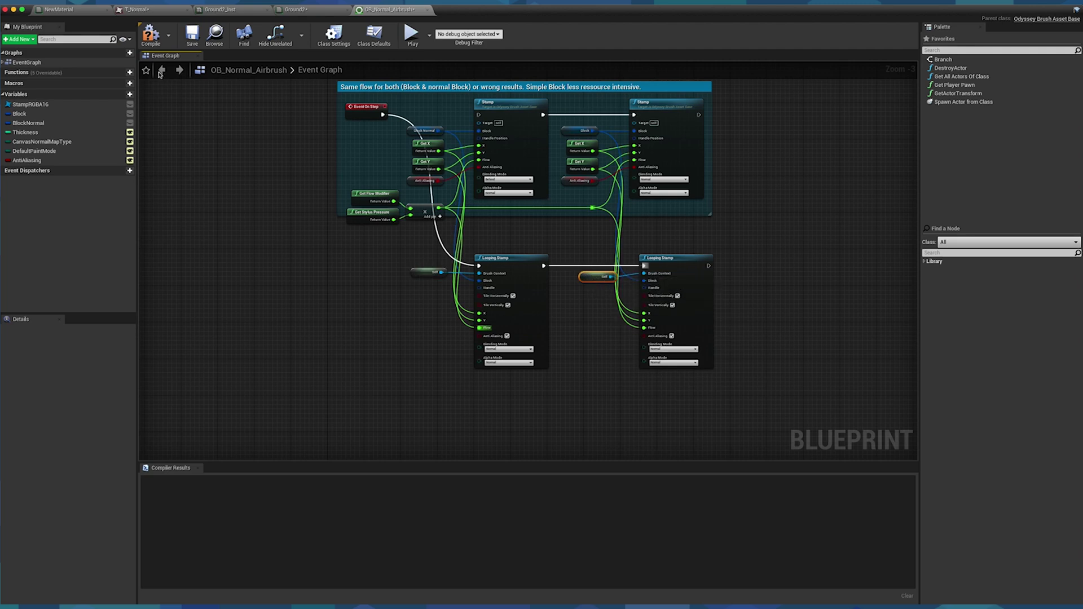
pyautogui.click(156, 38)
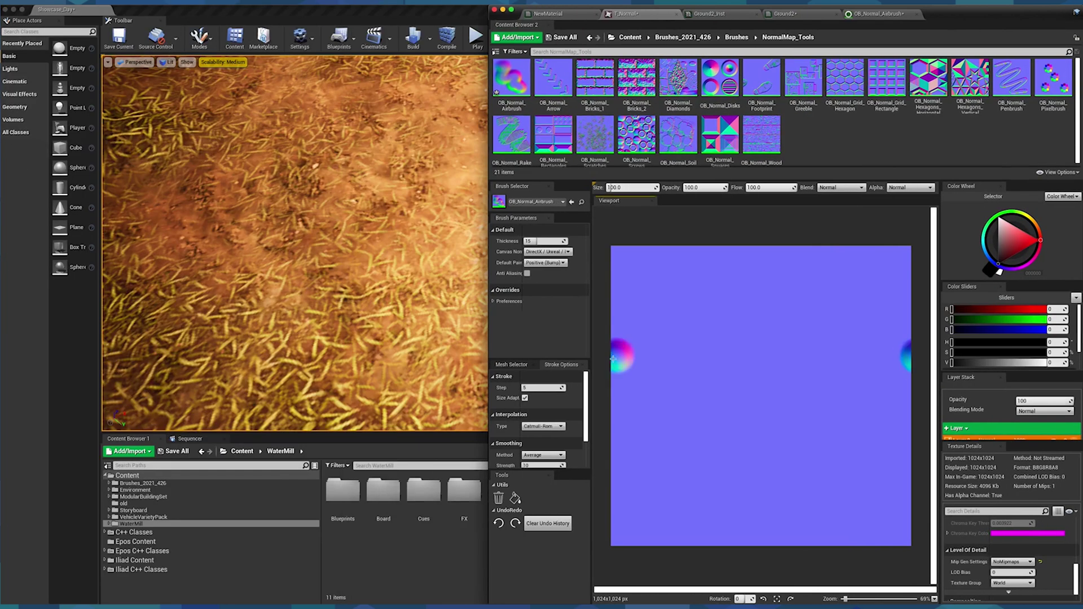
# Paint and clear a test stroke, and cover the T_Normal canvas with freehand airbrush strokes using Negative (Dig) mode and Thickness 3
pyautogui.moveTo(613, 359)
pyautogui.mouseDown()
pyautogui.moveTo(657, 541)
pyautogui.moveTo(779, 583)
pyautogui.moveTo(749, 466)
pyautogui.moveTo(728, 446)
pyautogui.moveTo(778, 413)
pyautogui.mouseUp()
pyautogui.click(499, 498)
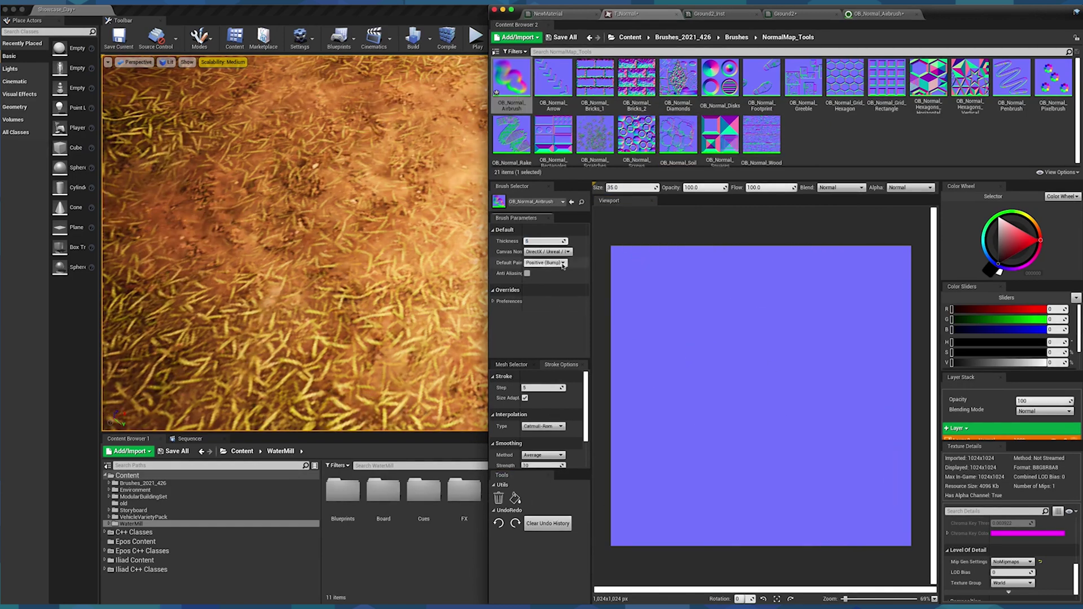
pyautogui.moveTo(621, 248)
pyautogui.mouseDown()
pyautogui.moveTo(626, 361)
pyautogui.moveTo(655, 485)
pyautogui.moveTo(632, 508)
pyautogui.mouseUp()
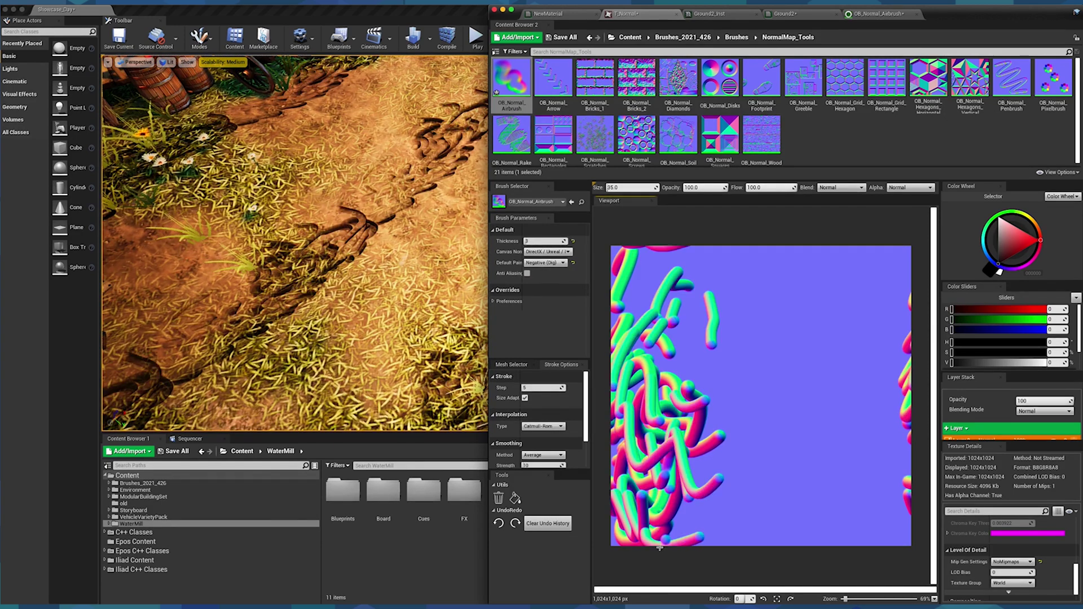
pyautogui.moveTo(677, 367)
pyautogui.mouseDown()
pyautogui.moveTo(790, 451)
pyautogui.moveTo(865, 379)
pyautogui.mouseUp()
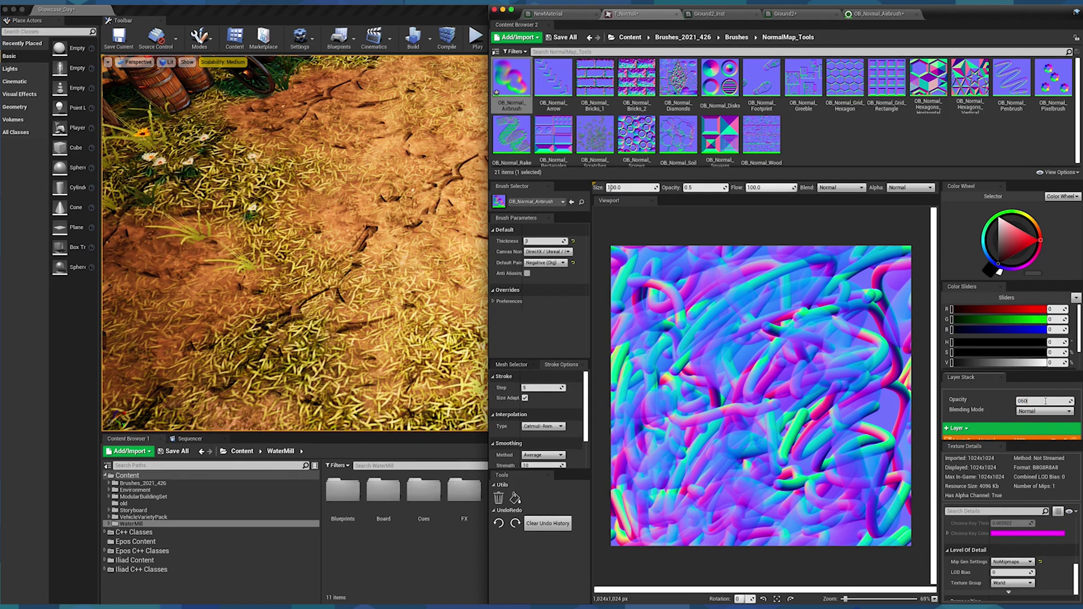
# Compare Layer 2 on the ground at opacity 60 and with its visibility toggled, and set its opacity to 75
pyautogui.press('Return')
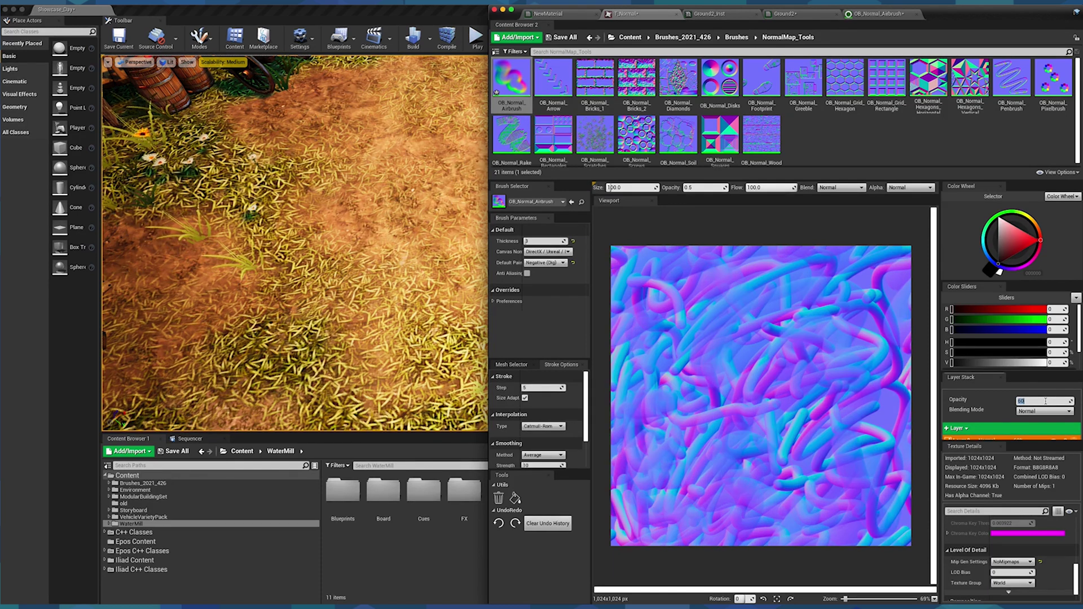
pyautogui.moveTo(391, 307); pyautogui.dragTo(403, 271, button='right')
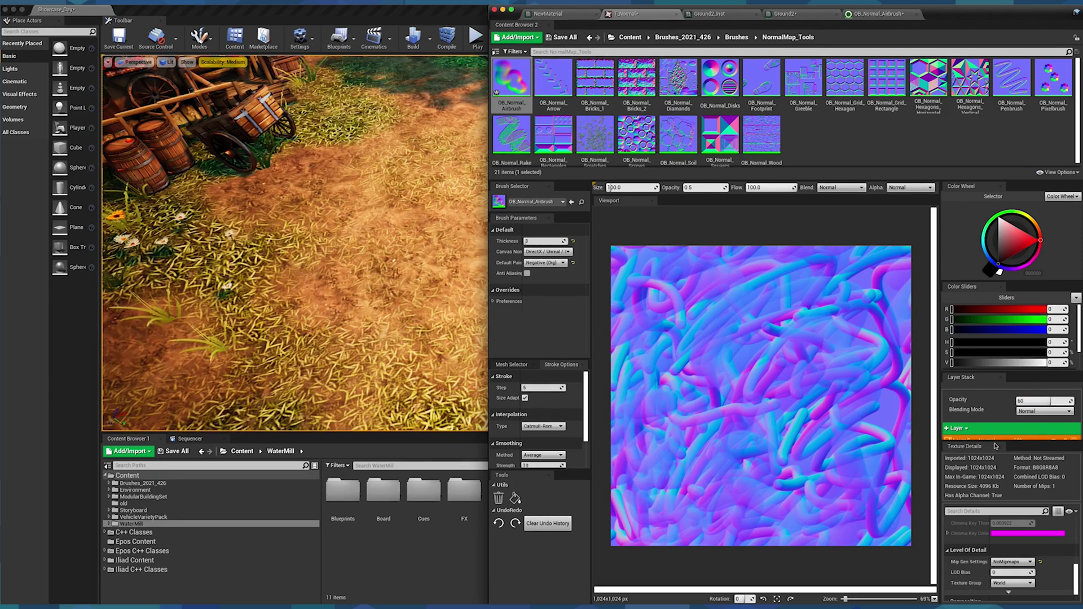
pyautogui.moveTo(994, 441); pyautogui.dragTo(995, 489)
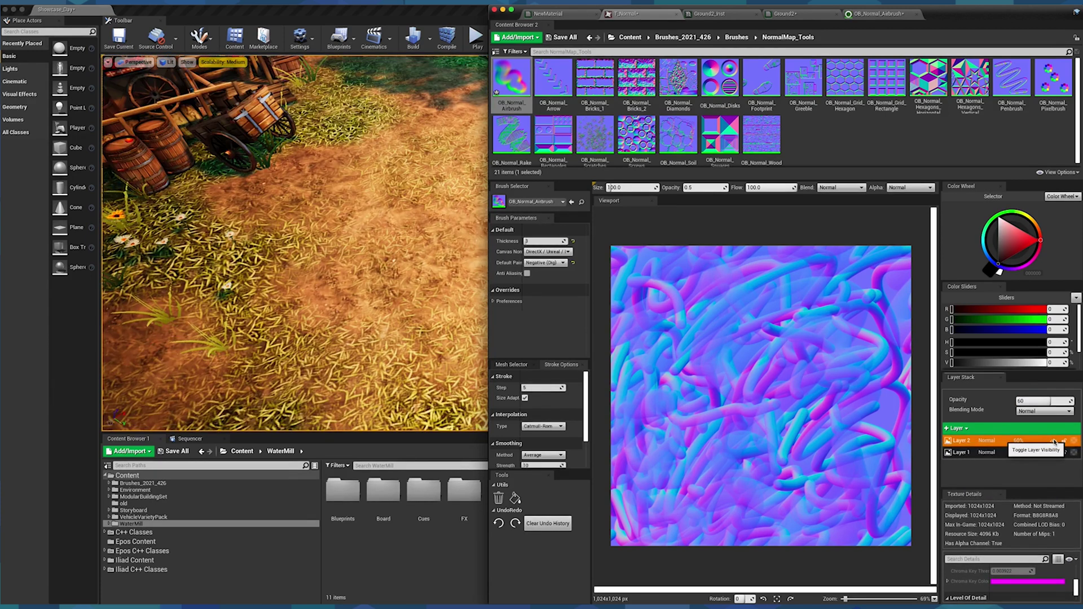
pyautogui.click(1053, 441)
pyautogui.click(1053, 441)
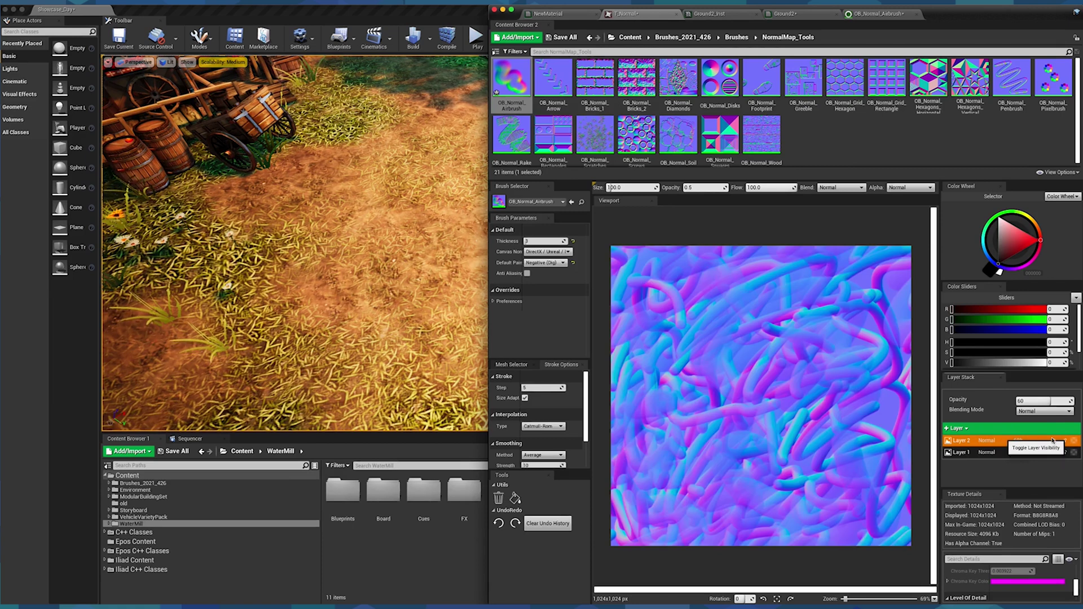
pyautogui.click(1063, 402)
pyautogui.write('75')
pyautogui.press('Return')
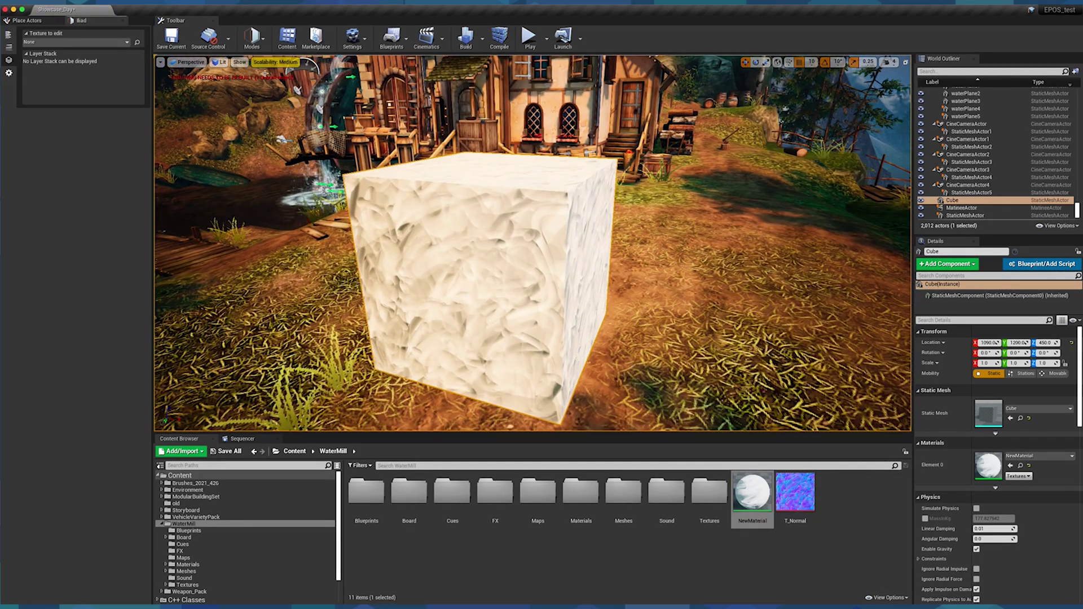
# Check the texture-to-edit list of the ILIAD mode and switch the level editor back to Select mode
pyautogui.click(117, 42)
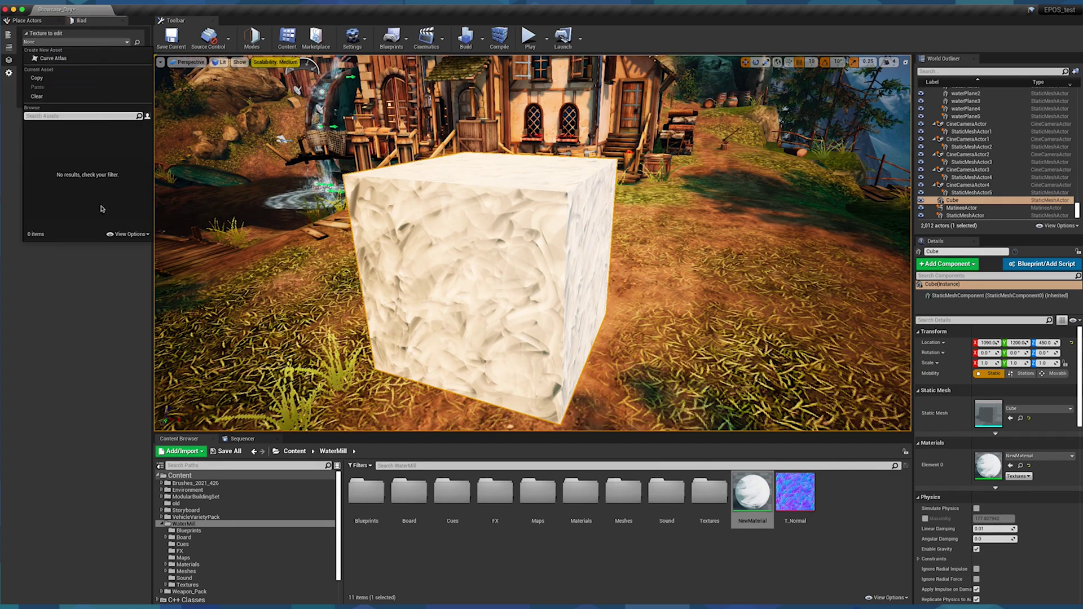
pyautogui.click(102, 289)
pyautogui.click(252, 39)
pyautogui.click(265, 63)
# Open NewMaterial and inspect the texture parameter node that feeds its Normal input
pyautogui.doubleClick(752, 494)
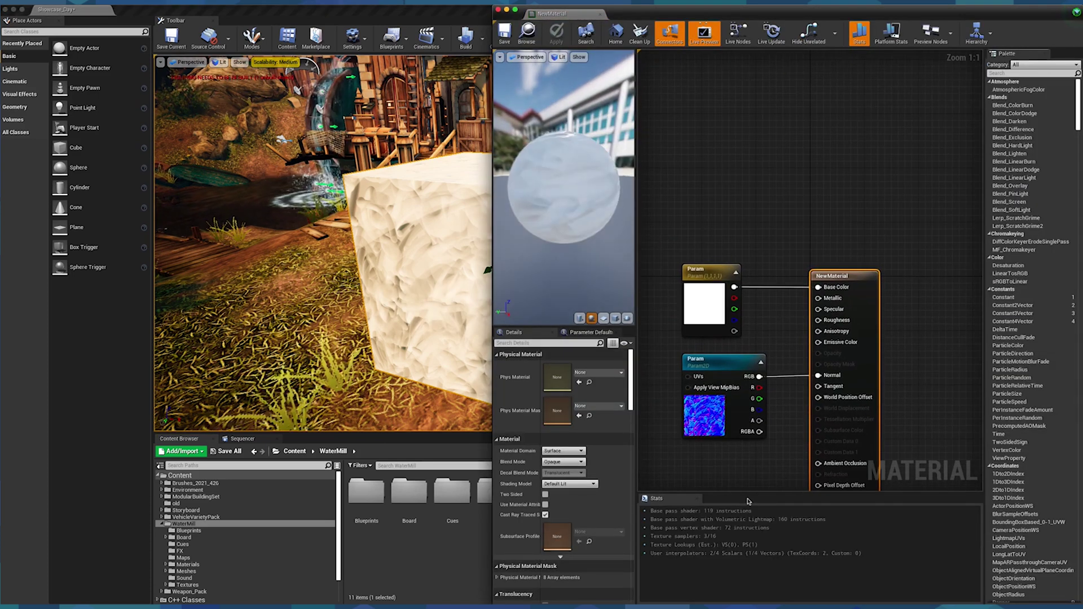
pyautogui.click(703, 430)
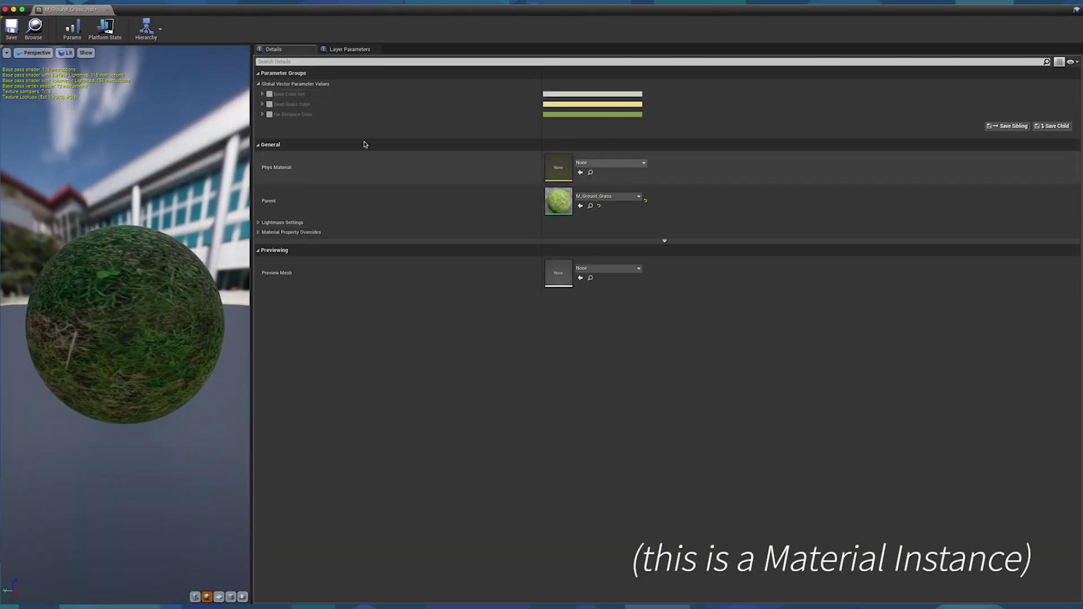
# Leave the M_Ground_Grass_Inst material instance and open the M_Ground_Grass material from the StarterContent materials
pyautogui.click(104, 29)
pyautogui.click(14, 10)
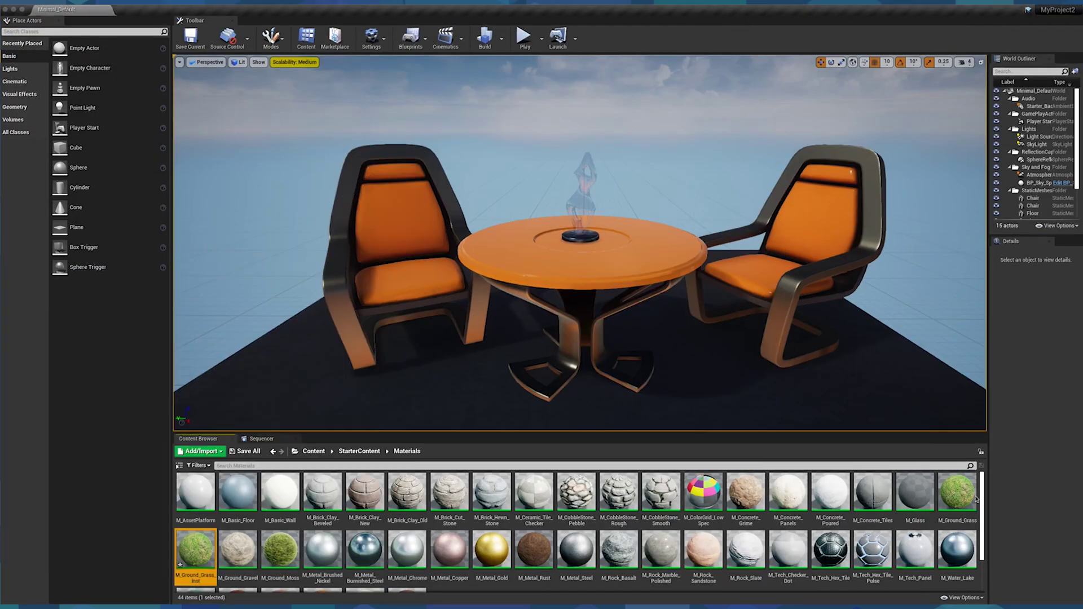
pyautogui.doubleClick(951, 500)
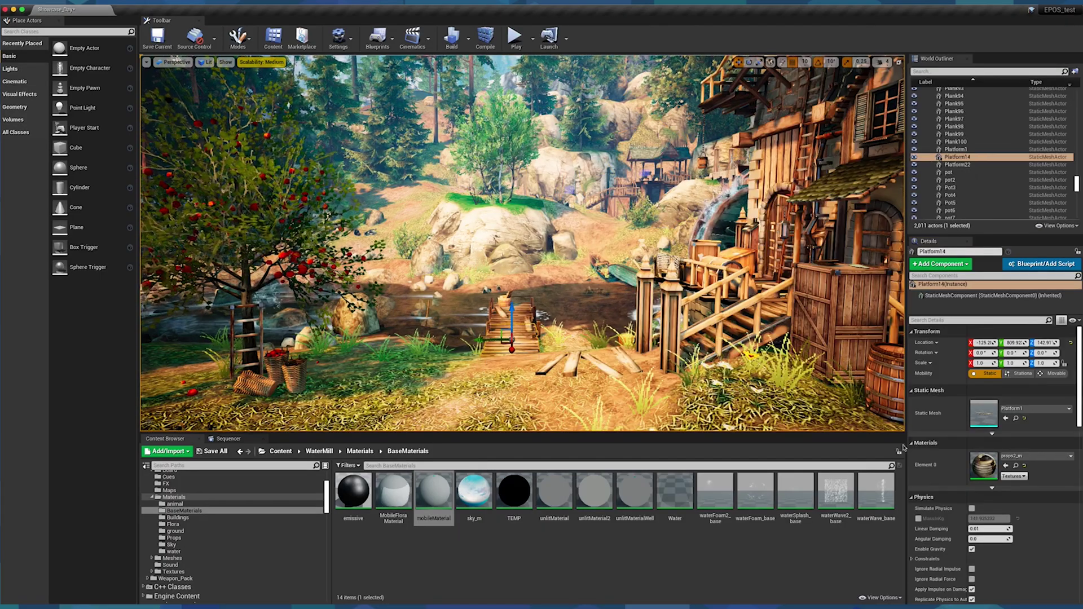
# Open the material instances of several scene props, including props2_m and props3_m, and view their shared parent mobileMaterial
pyautogui.doubleClick(983, 465)
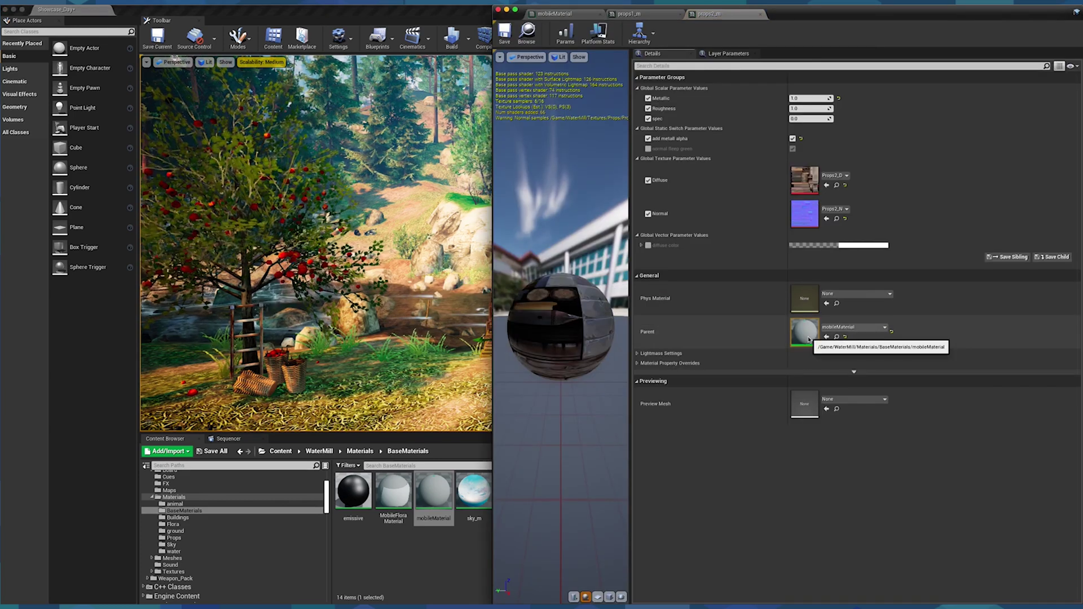
pyautogui.click(473, 338)
pyautogui.click(714, 217)
pyautogui.click(790, 352)
pyautogui.doubleClick(983, 465)
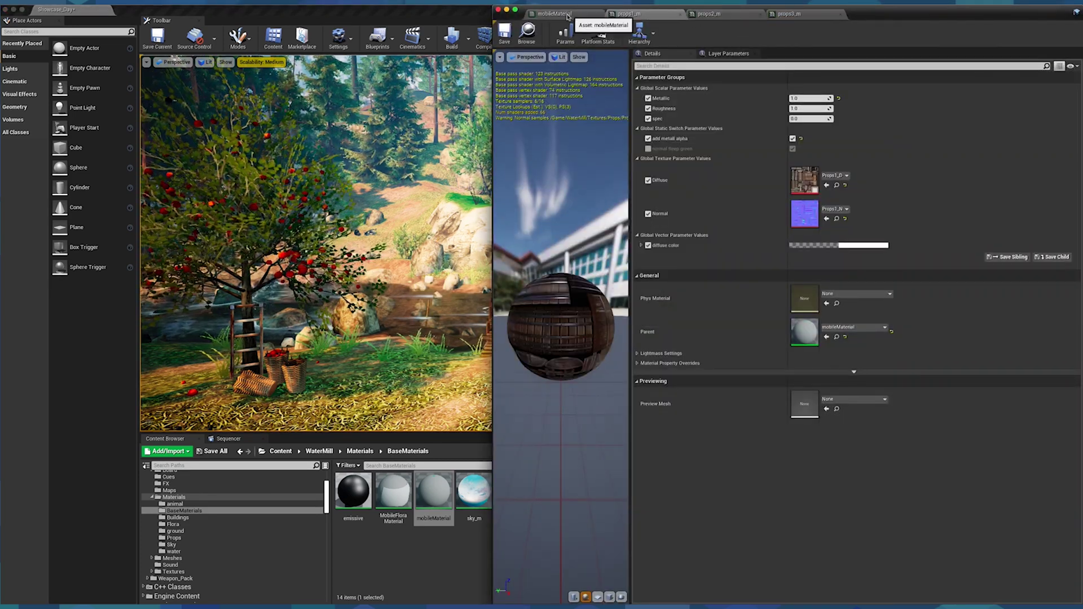
pyautogui.click(566, 16)
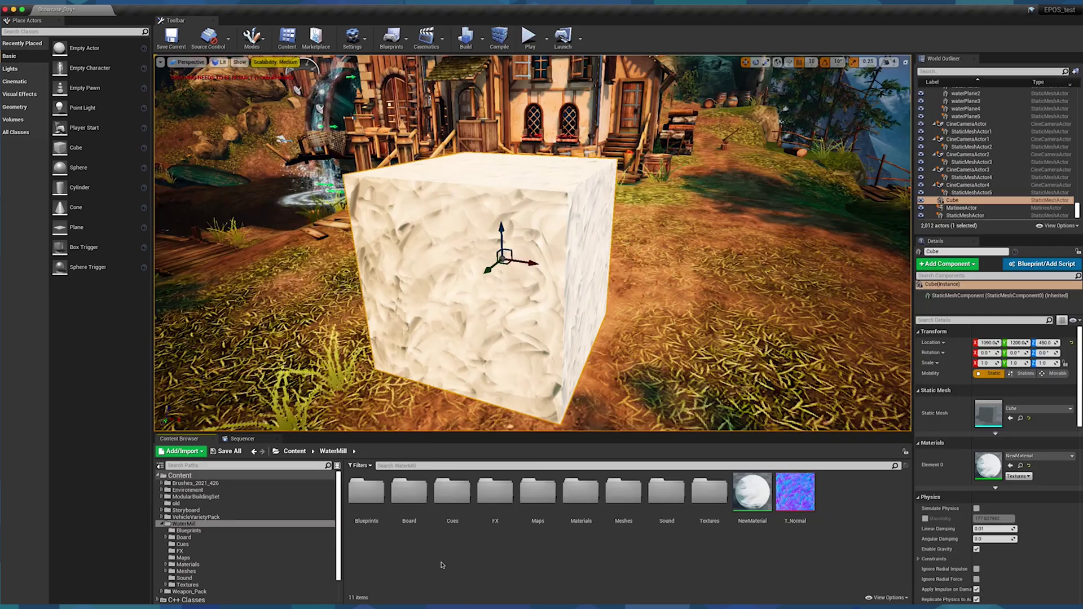
# Create a 16 x 16 BGRA 8 texture named T_Base_Normal in the WaterMill folder, filled with Purple (127, 127, 255)
pyautogui.rightClick(599, 546)
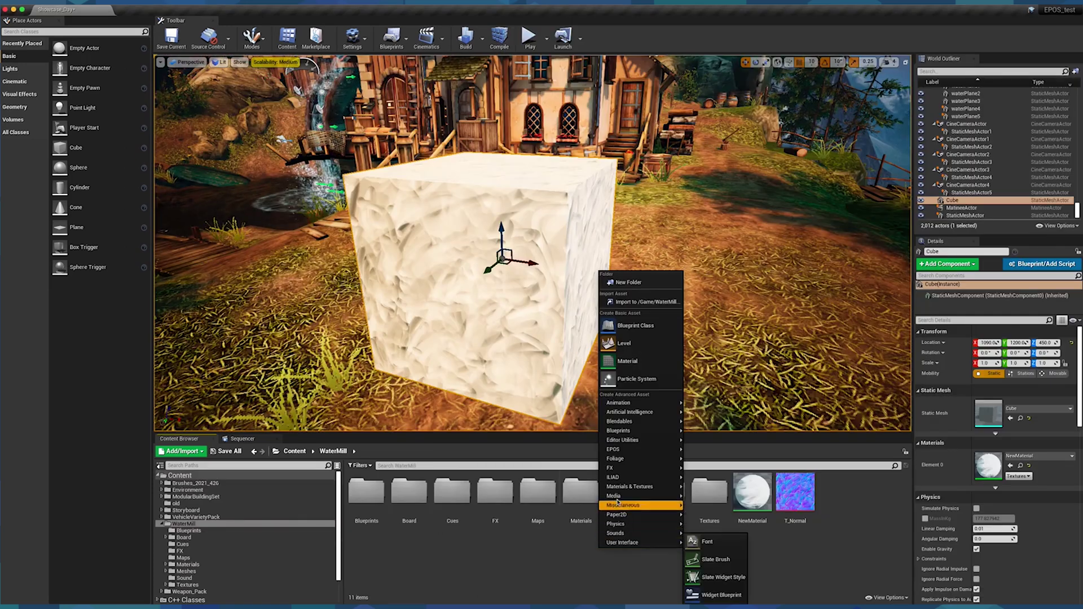
pyautogui.moveTo(619, 487)
pyautogui.click(709, 514)
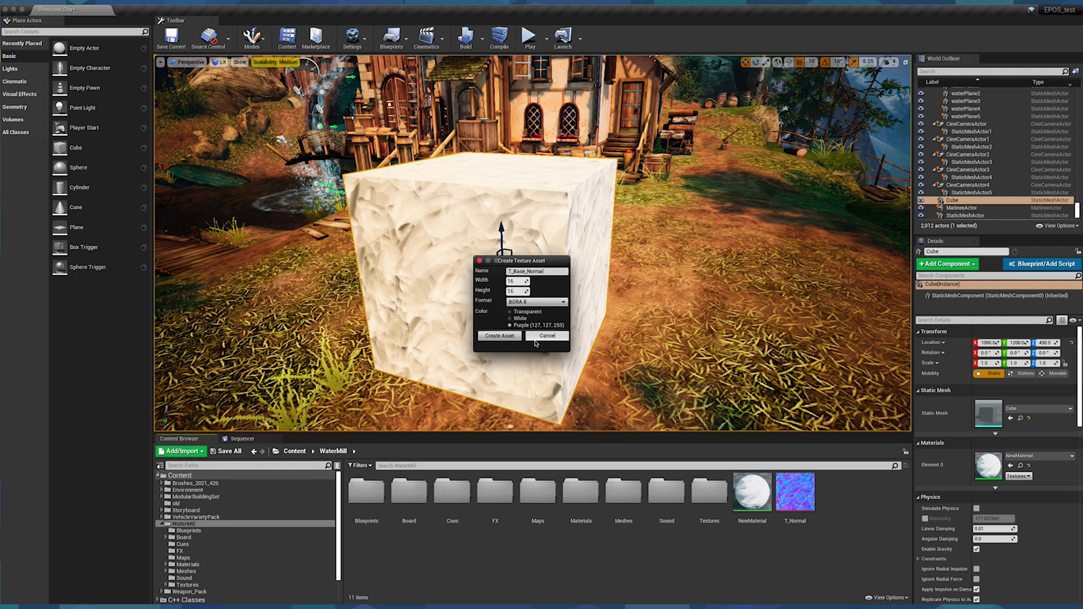
pyautogui.click(500, 336)
# Open T_Base_Normal, set its Compression Settings to Normalmap, and save the texture
pyautogui.doubleClick(793, 497)
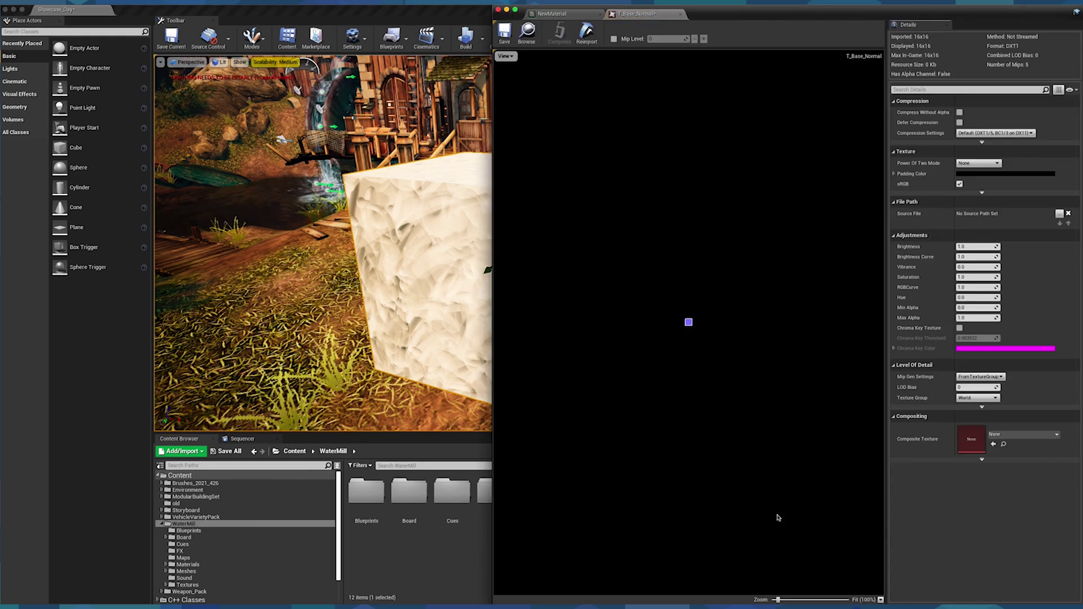
pyautogui.click(996, 133)
pyautogui.click(984, 145)
pyautogui.click(507, 41)
# Duplicate the T_Normal texture in the WaterMill folder as T_Normal_Default_Compression
pyautogui.click(472, 567)
pyautogui.rightClick(839, 498)
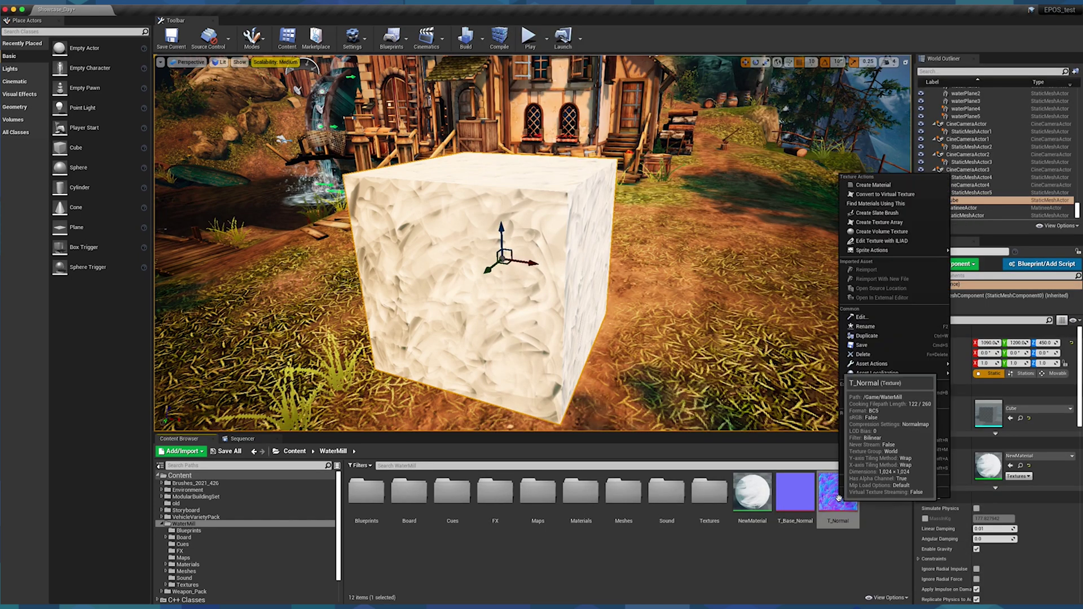
pyautogui.click(873, 337)
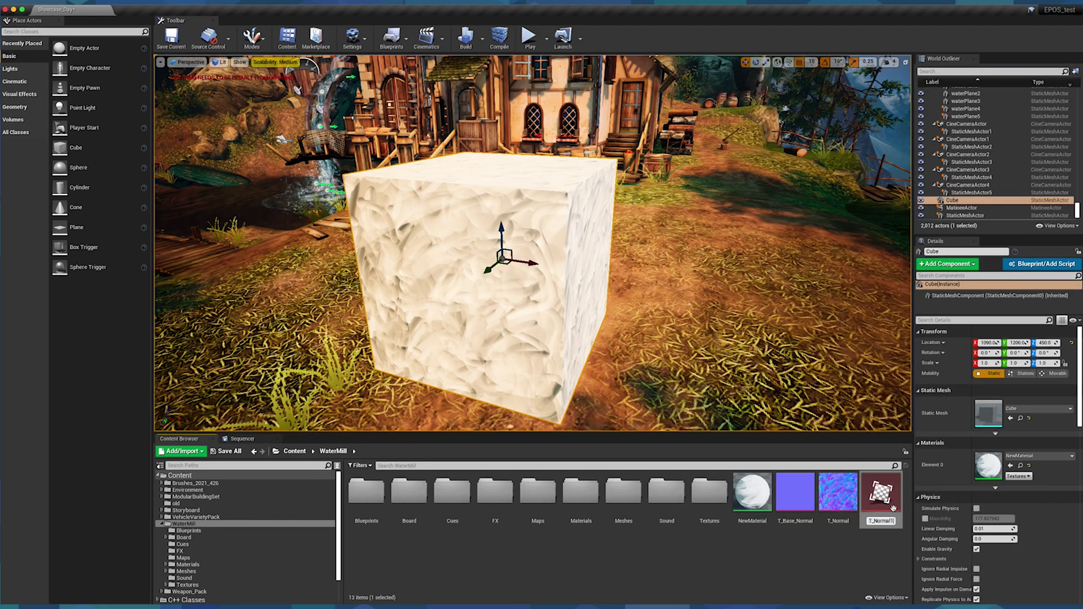
pyautogui.press('BackSpace')
pyautogui.write('_Compression')
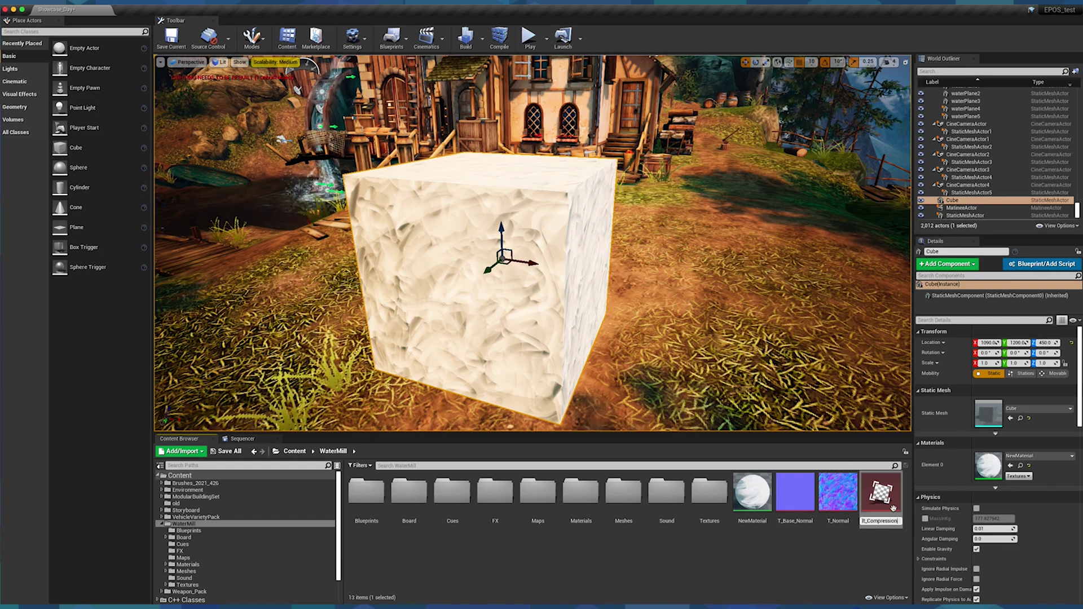
pyautogui.press('Return')
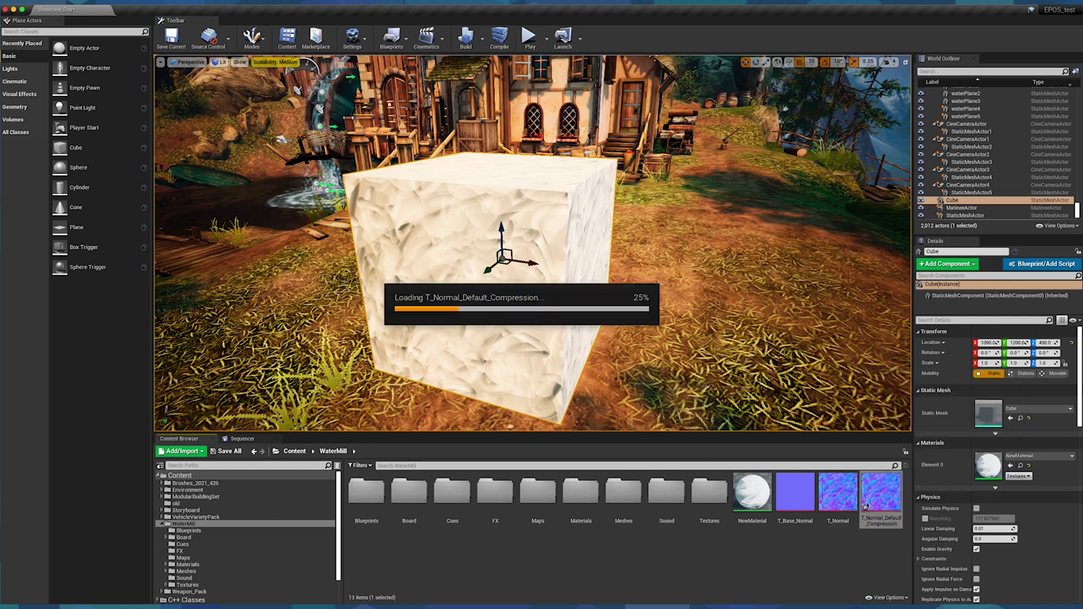
# Set the Compression Settings of T_Normal_Default_Compression to Default (DXT1/5, BC1/3 on DX11) and return to the level editor
pyautogui.click(968, 134)
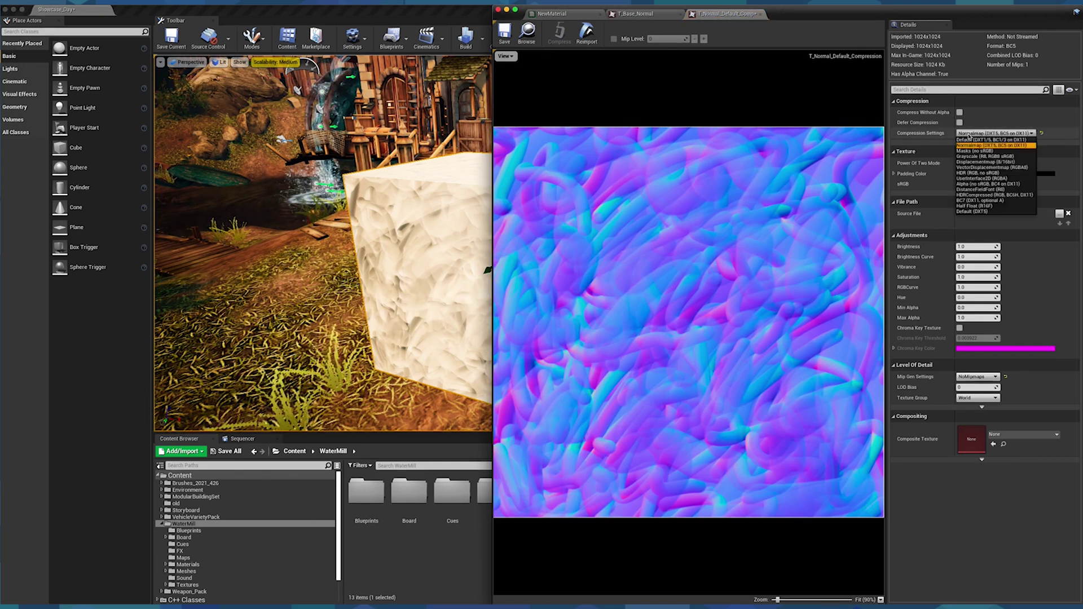
pyautogui.click(970, 150)
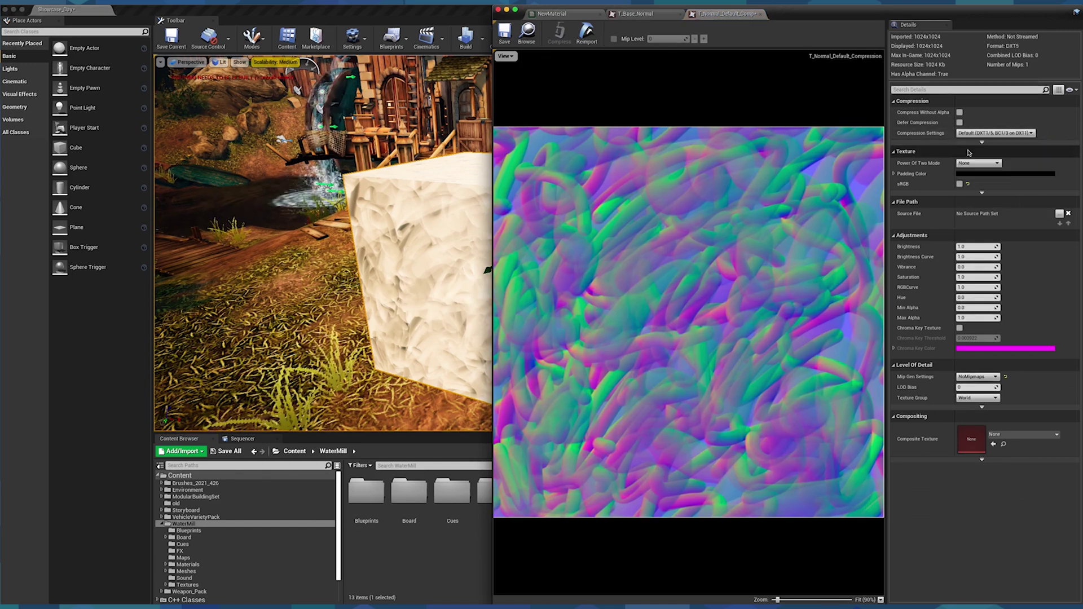
pyautogui.click(465, 548)
# Open NewMaterial and delete the texture parameter node connected to its Normal input
pyautogui.click(752, 492)
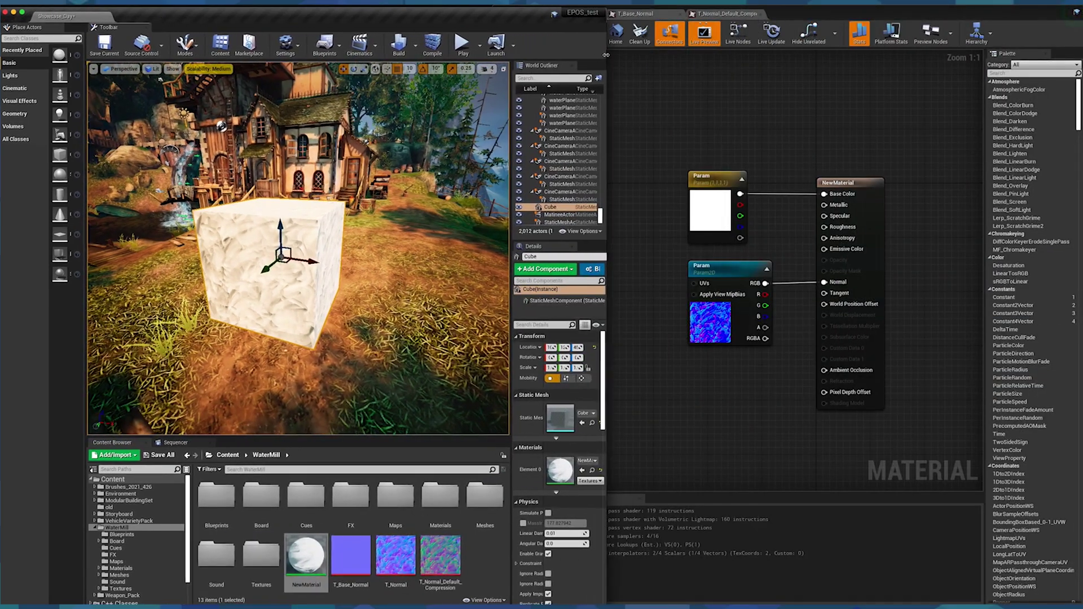
pyautogui.click(705, 326)
pyautogui.press('Delete')
# Add T_Normal_Default_Compression and T_Base_Normal to the NewMaterial graph as texture samples, with the T_Base_Normal sample stacked below the other
pyautogui.click(440, 555)
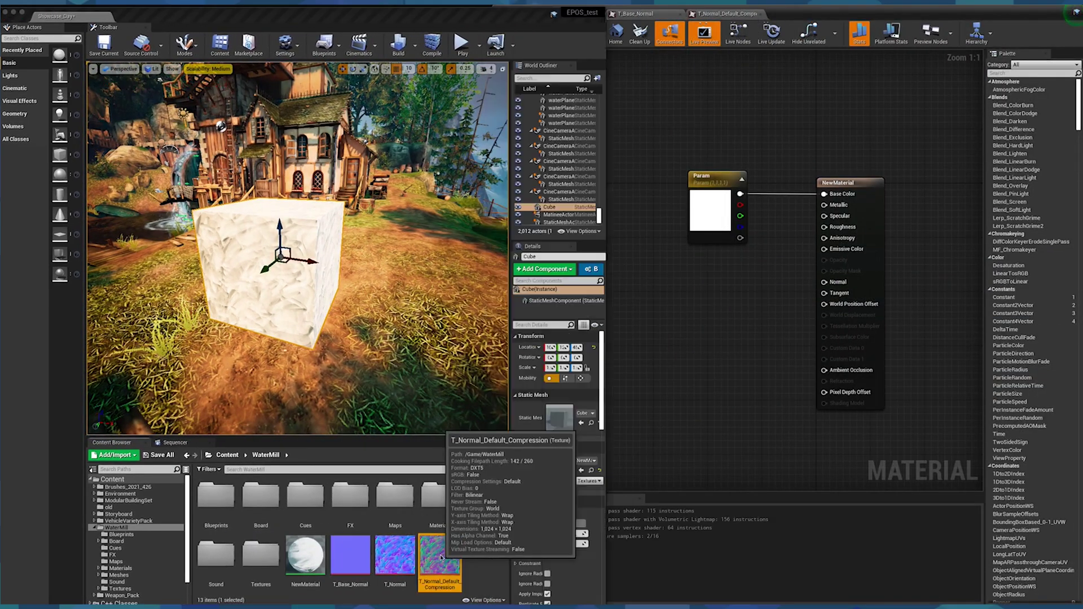
pyautogui.keyDown('ctrl'); pyautogui.click(353, 559); pyautogui.keyUp('ctrl')
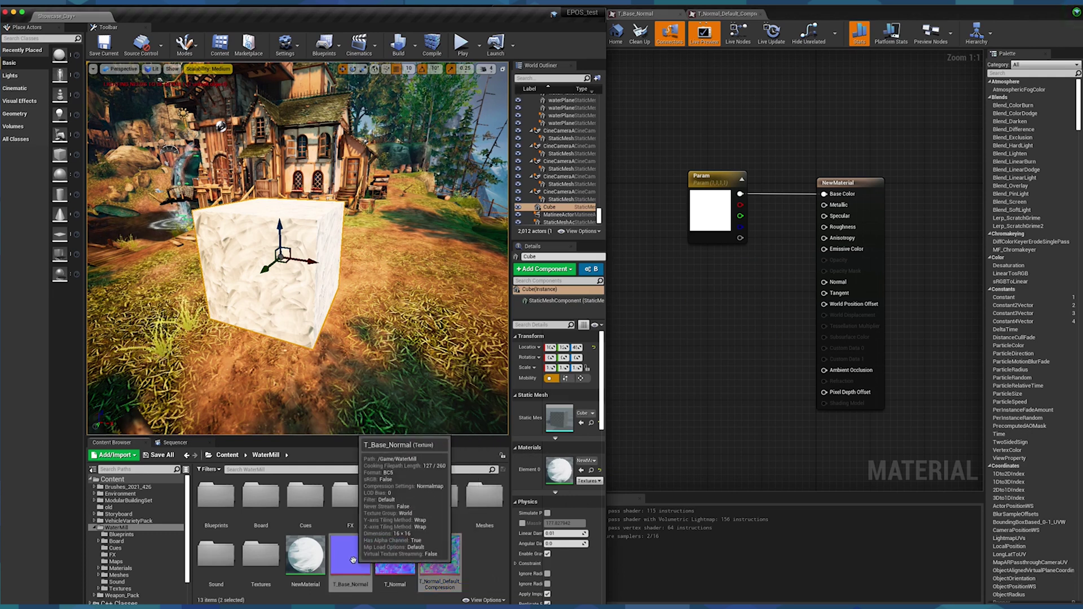
pyautogui.moveTo(450, 566); pyautogui.dragTo(632, 257)
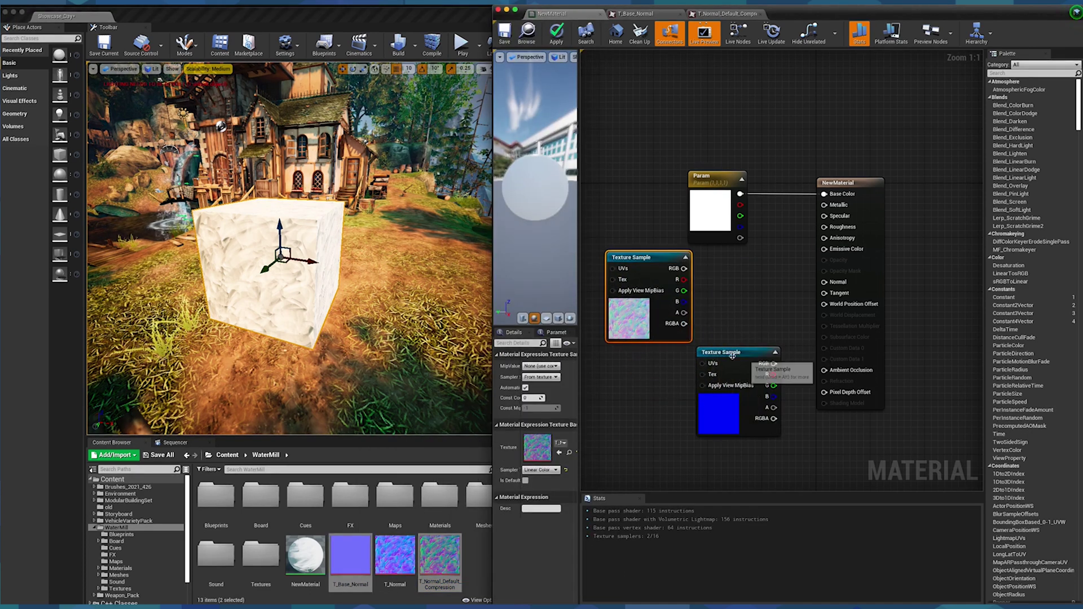
pyautogui.moveTo(730, 352); pyautogui.dragTo(640, 367)
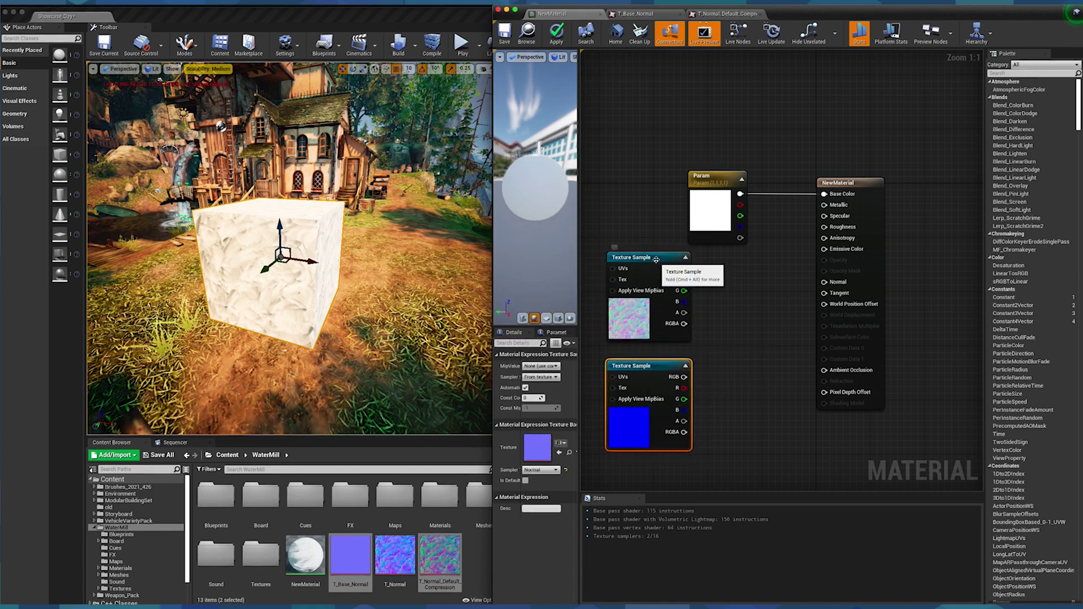
# Convert the T_Normal_Default_Compression texture sample to a parameter named Normal_to_Edit
pyautogui.click(650, 277)
pyautogui.rightClick(650, 277)
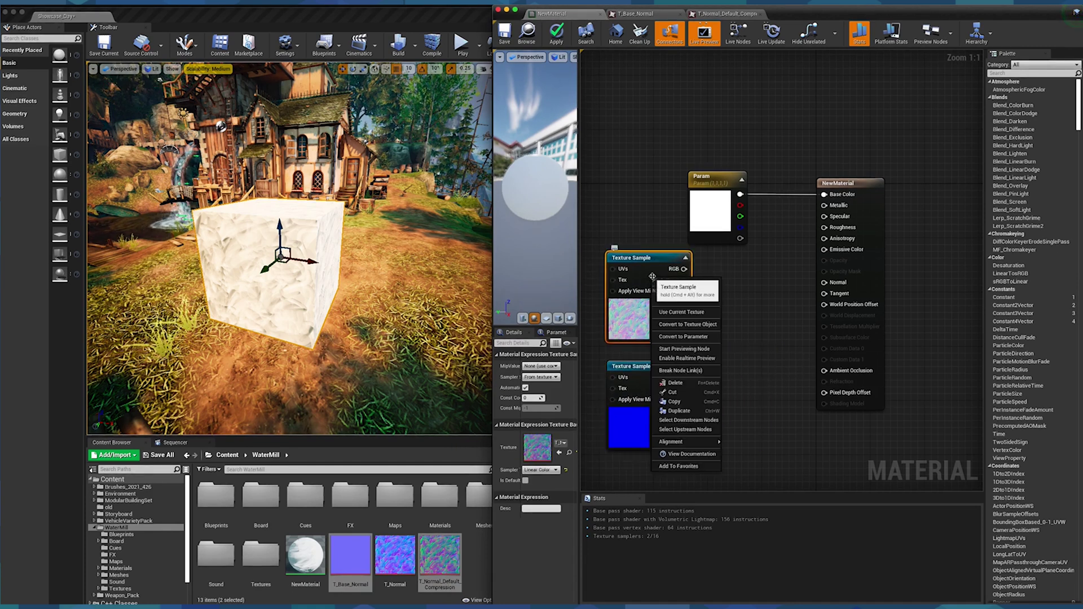
pyautogui.click(705, 336)
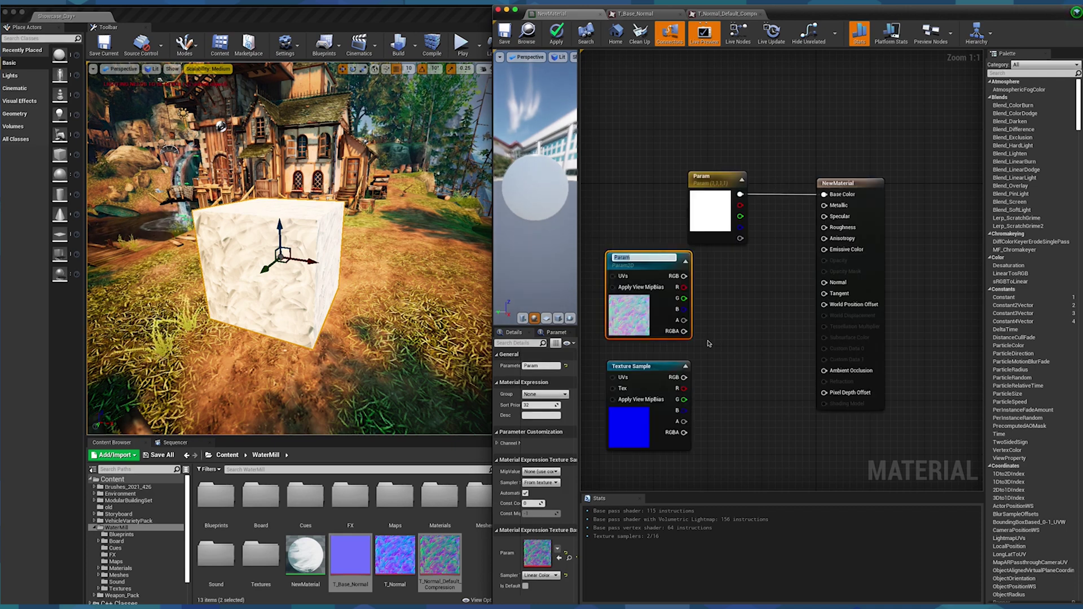
pyautogui.write('Normal_to_Edit')
# Convert the T_Base_Normal sample to a parameter named Normal_Base and connect its RGB output to the material's Normal input
pyautogui.click(638, 367)
pyautogui.rightClick(646, 367)
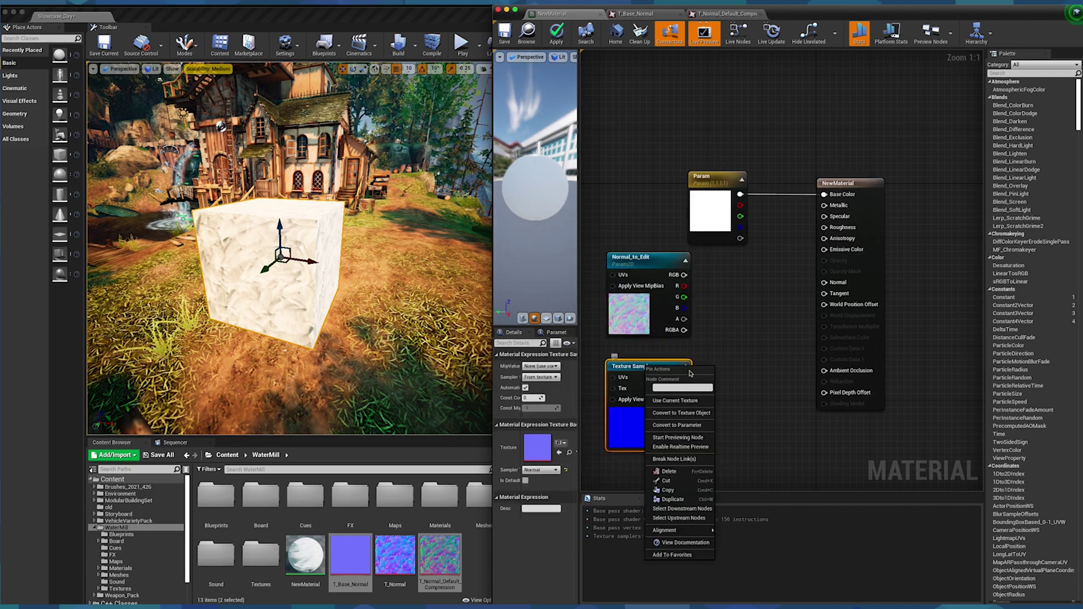
pyautogui.click(705, 425)
pyautogui.write('Normal_Base')
pyautogui.press('Return')
pyautogui.click(724, 356)
pyautogui.moveTo(684, 383); pyautogui.dragTo(823, 283)
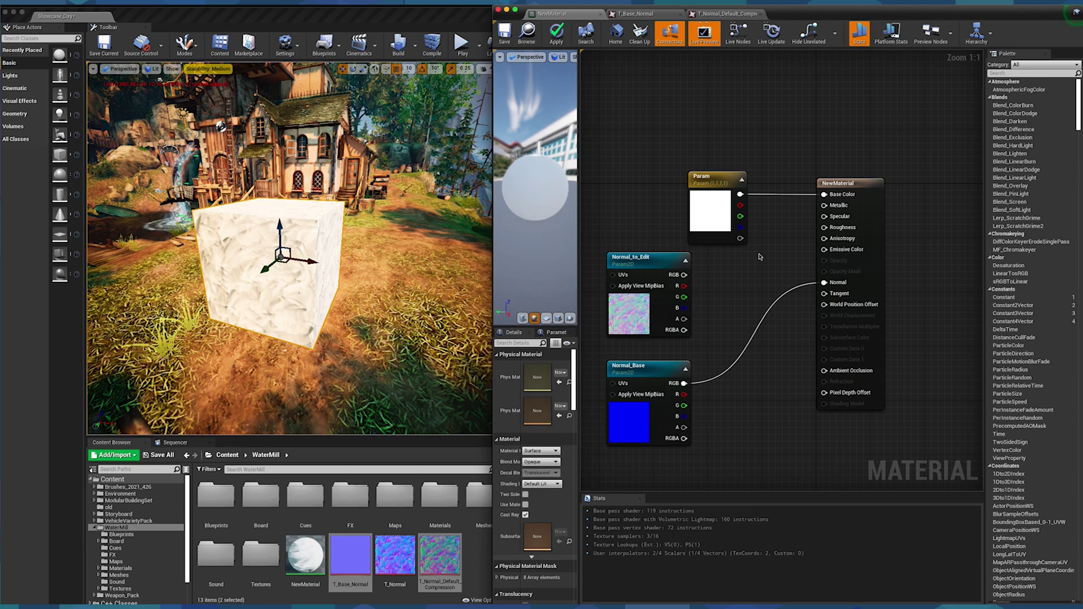
# Insert an Add node that sums Param and Normal_to_Edit, feed it into Roughness, and apply the material
pyautogui.rightClick(766, 264)
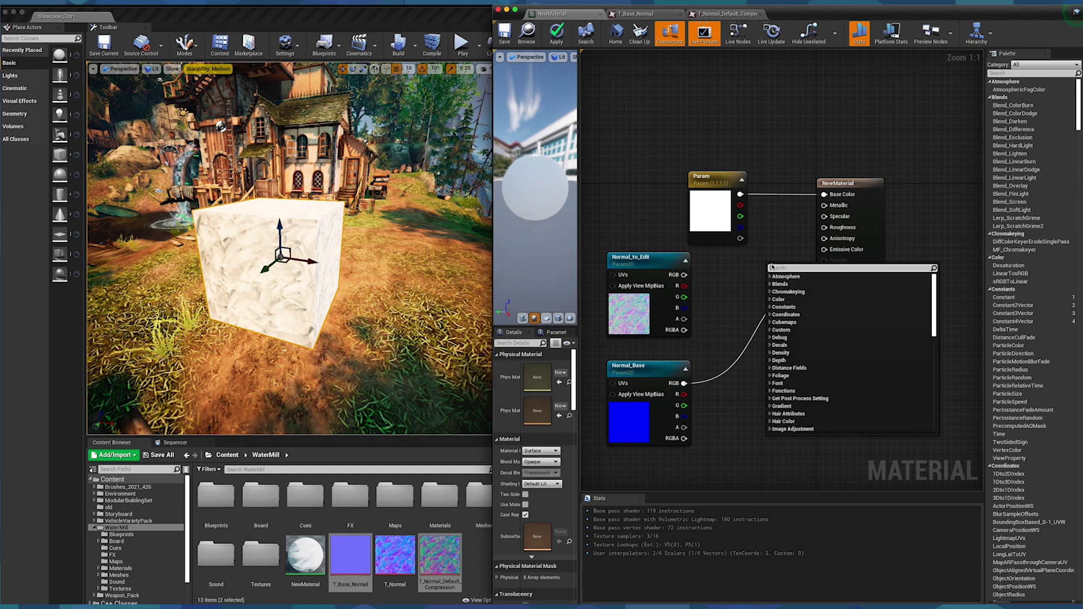
pyautogui.write('add')
pyautogui.click(781, 308)
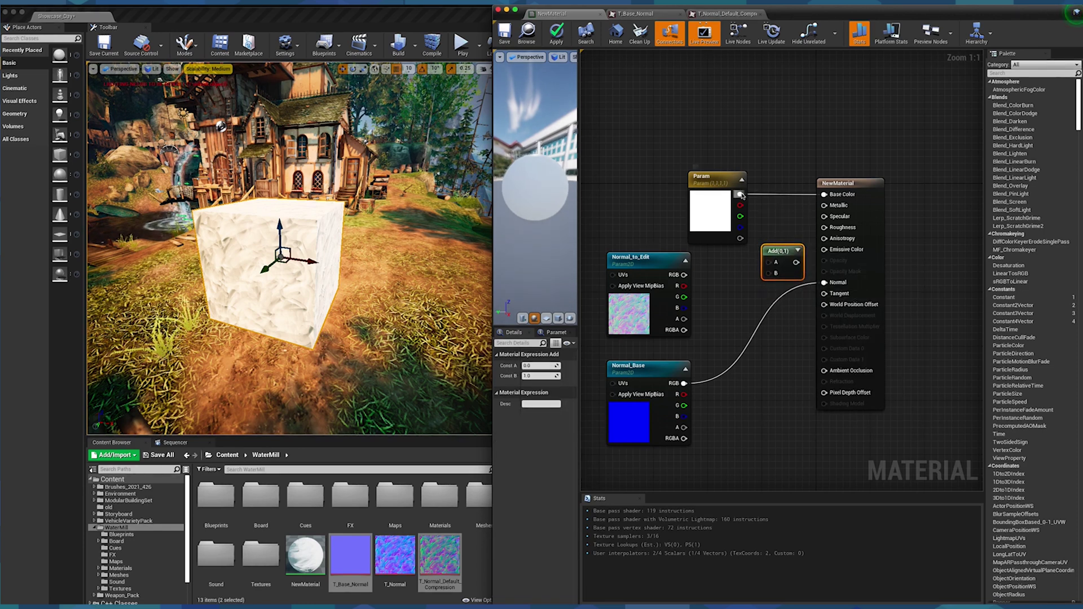
pyautogui.moveTo(769, 264); pyautogui.dragTo(769, 263)
pyautogui.moveTo(683, 275); pyautogui.dragTo(821, 227)
pyautogui.click(637, 316)
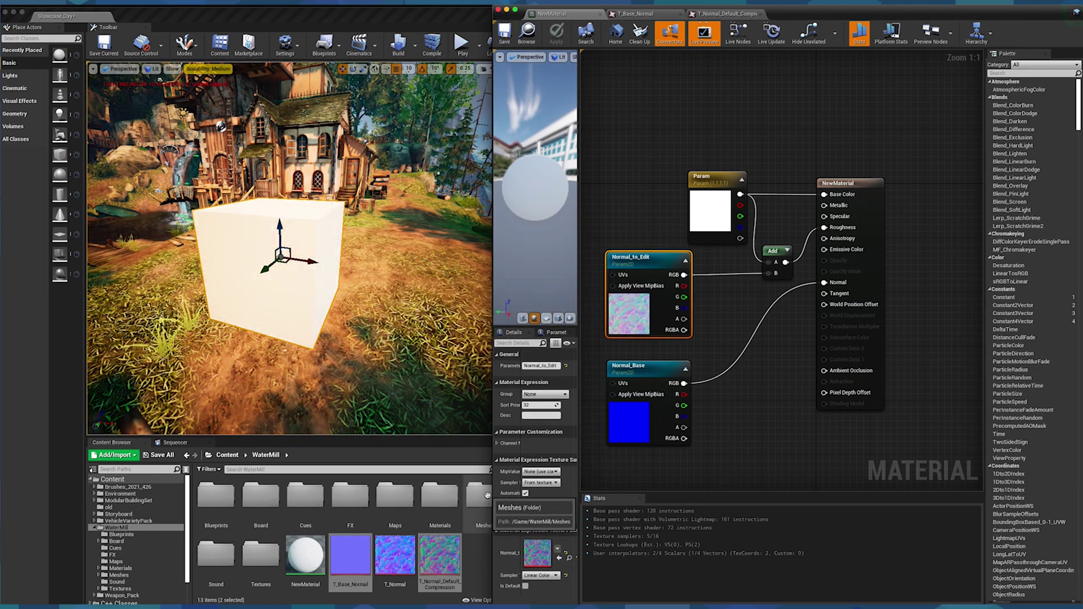
# Create a material instance of NewMaterial in the WaterMill folder and open it for editing
pyautogui.click(428, 21)
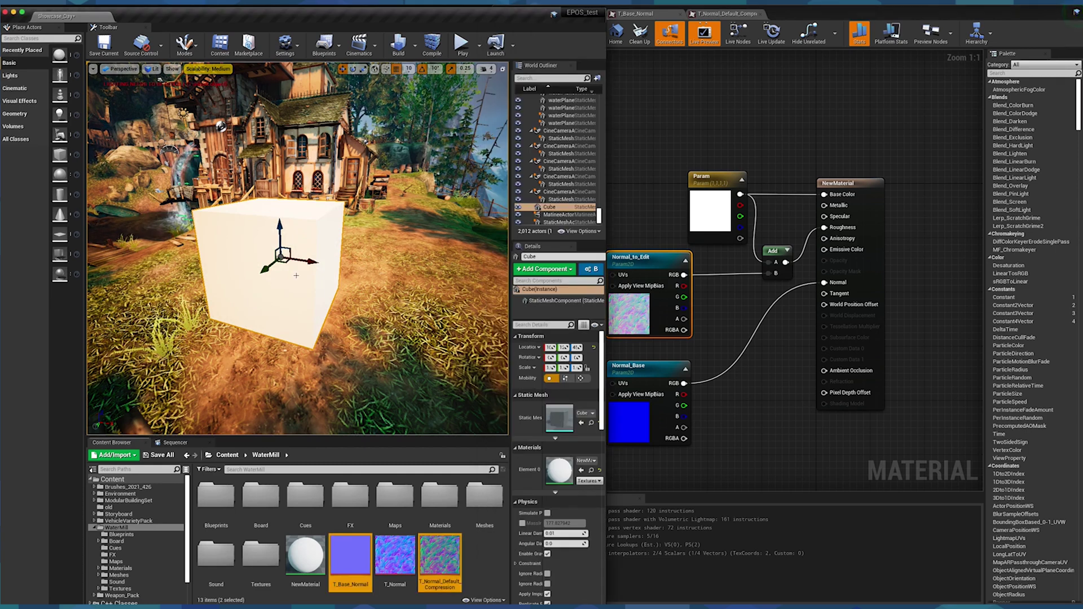
pyautogui.rightClick(309, 566)
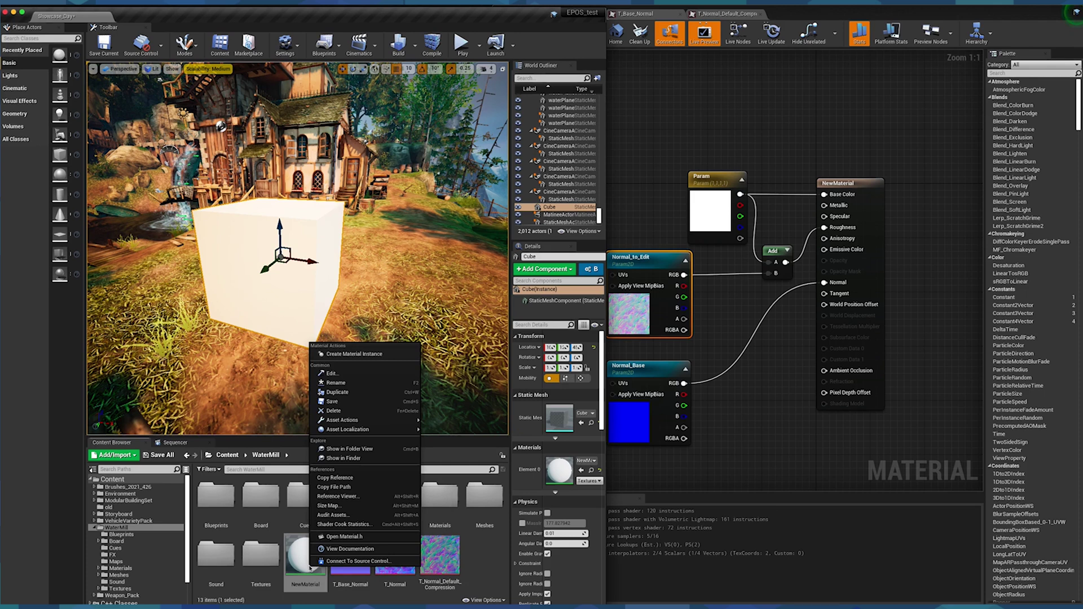
pyautogui.click(353, 354)
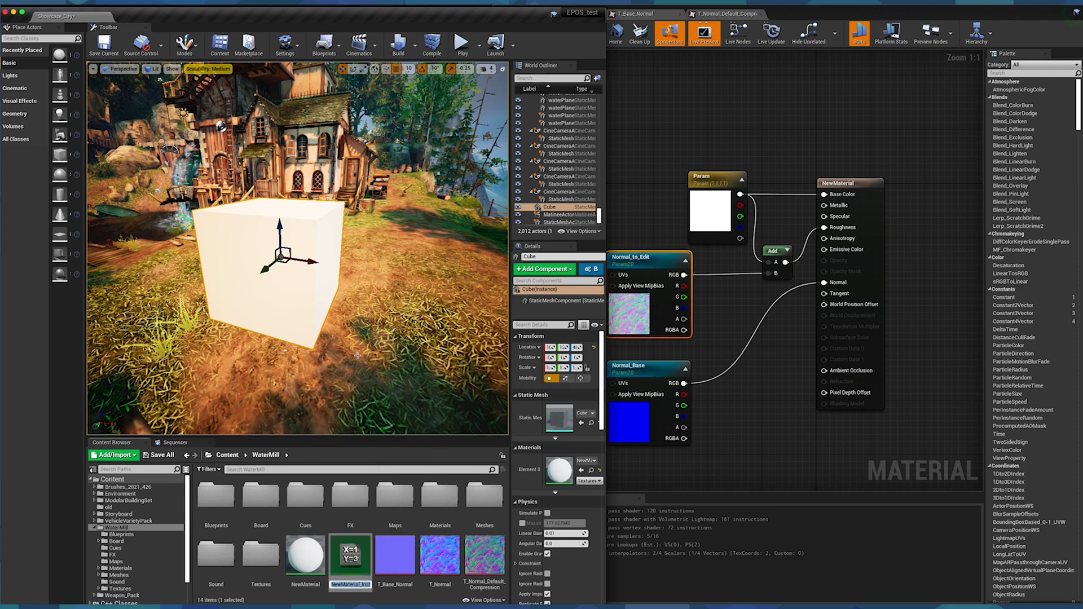
pyautogui.doubleClick(356, 558)
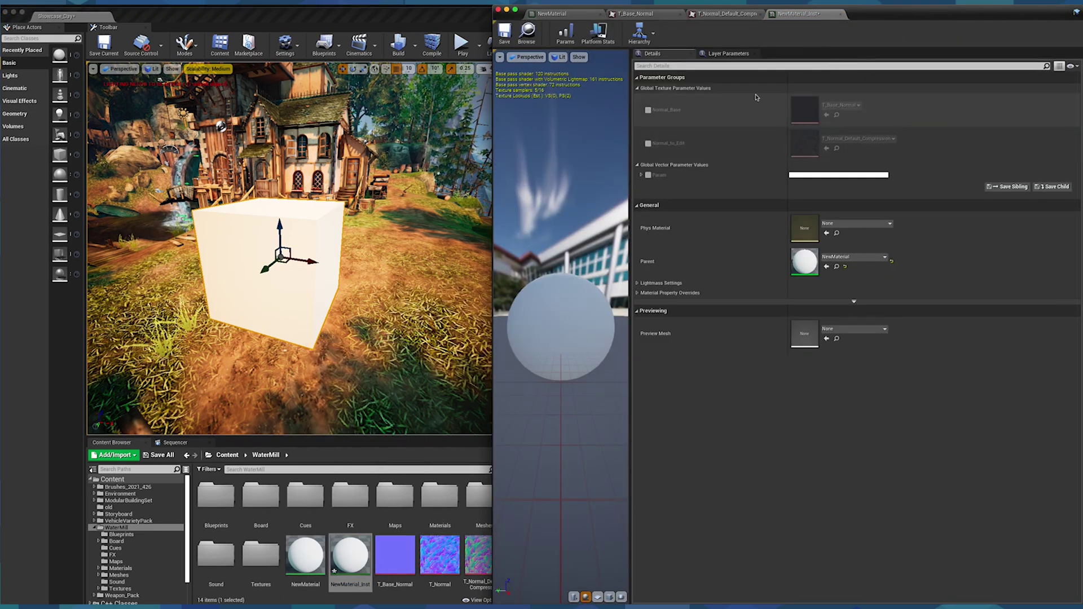
# Enable the Normal_to_Edit and Normal_Base overrides in the instance, assign T_Normal_Default_Compression to Normal_Base, and save it
pyautogui.click(571, 16)
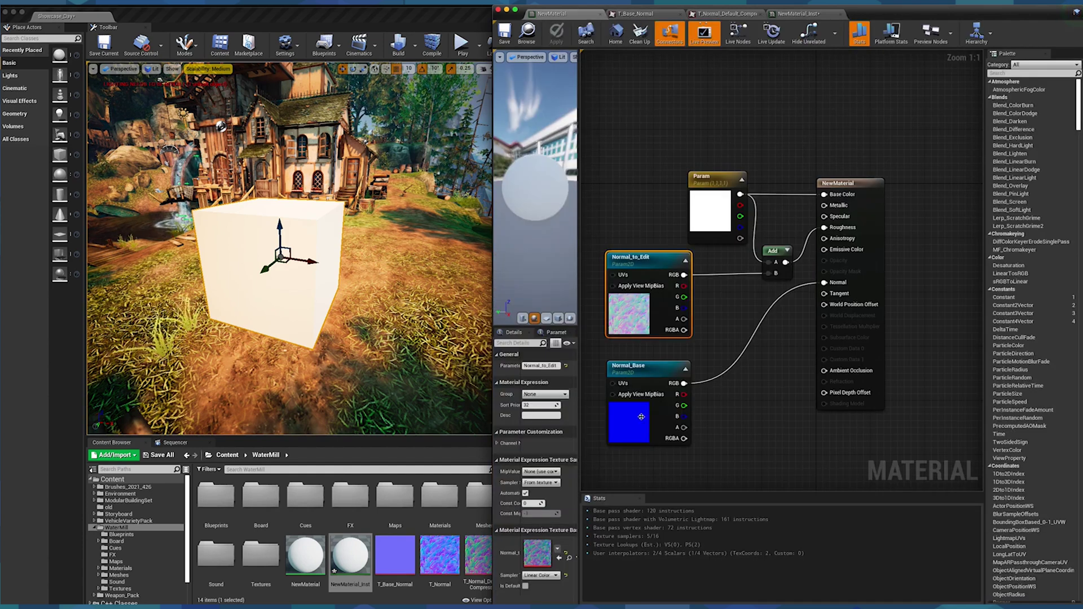
pyautogui.click(799, 14)
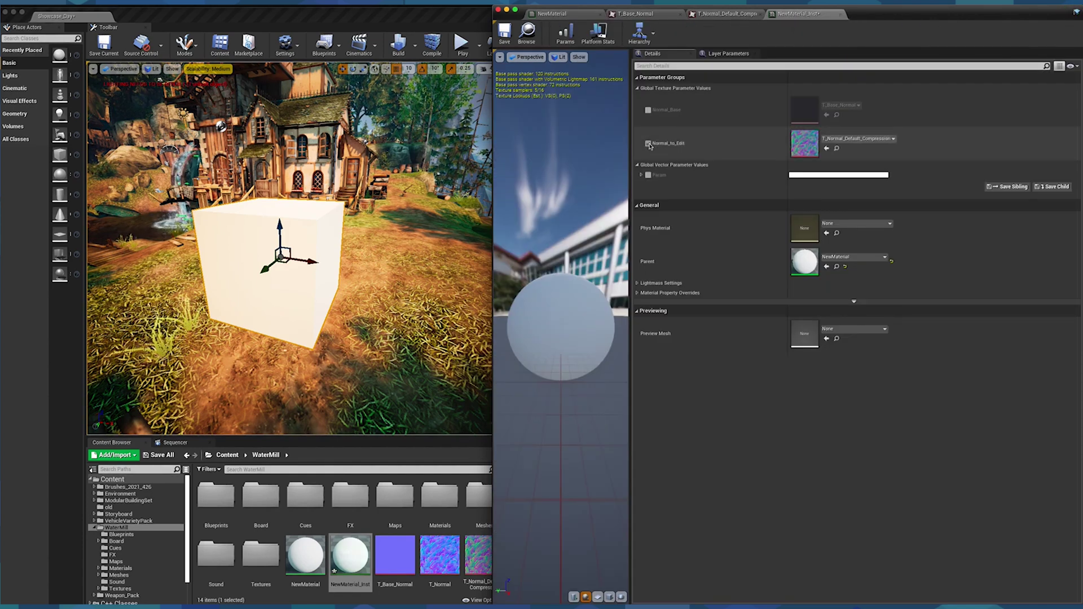
pyautogui.click(648, 110)
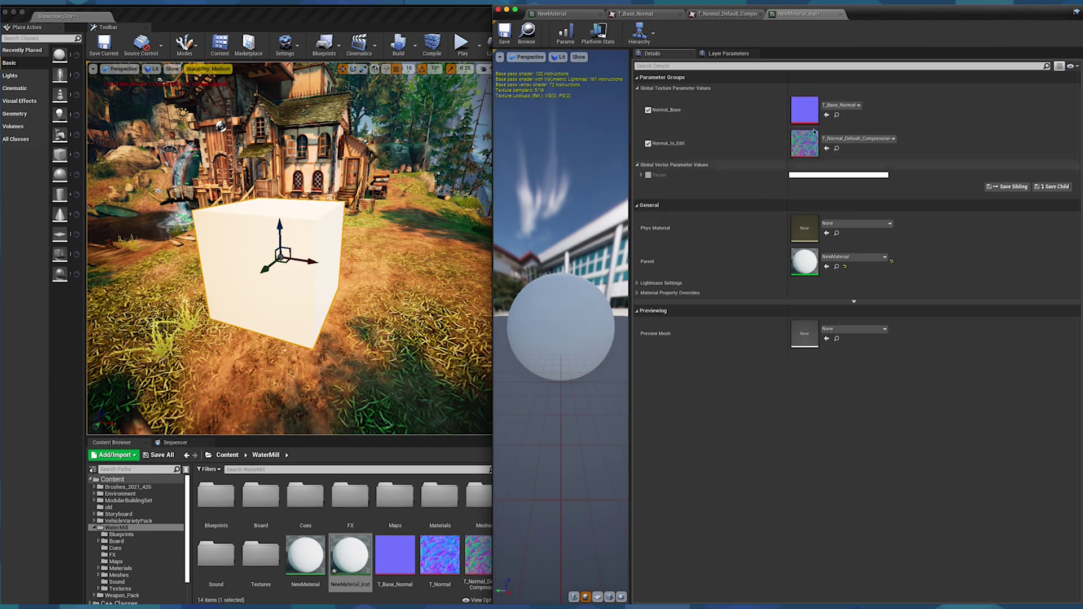
pyautogui.click(840, 105)
pyautogui.write('T')
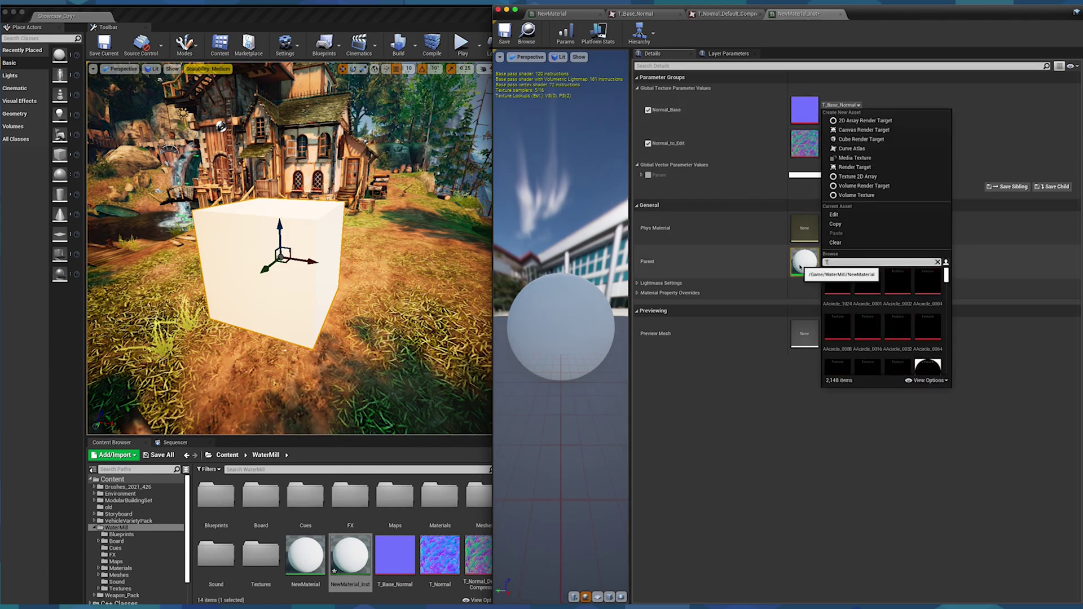
pyautogui.write('_NOrm')
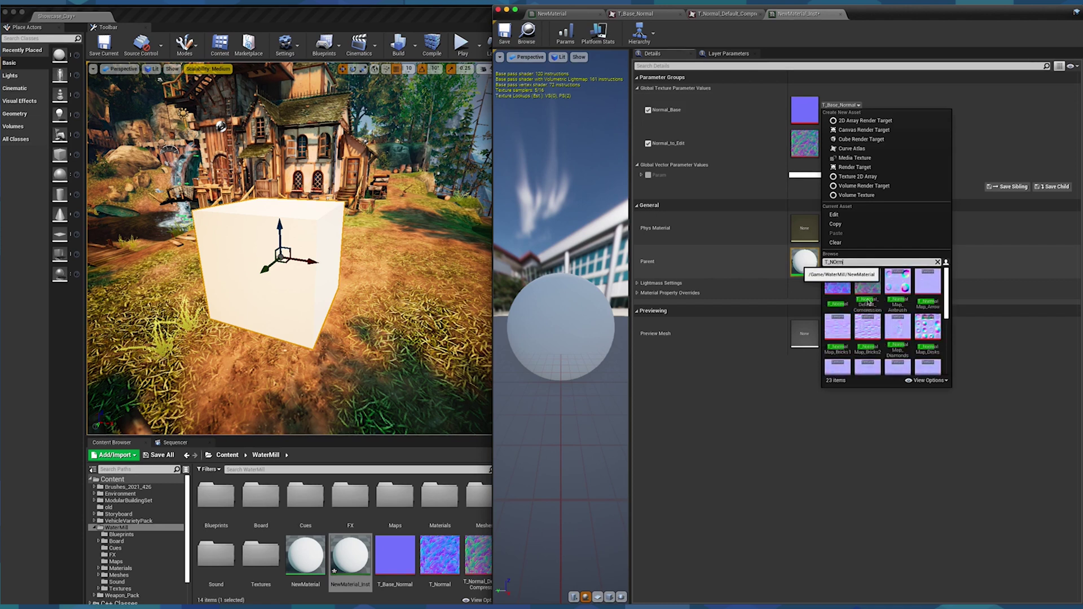
pyautogui.click(868, 303)
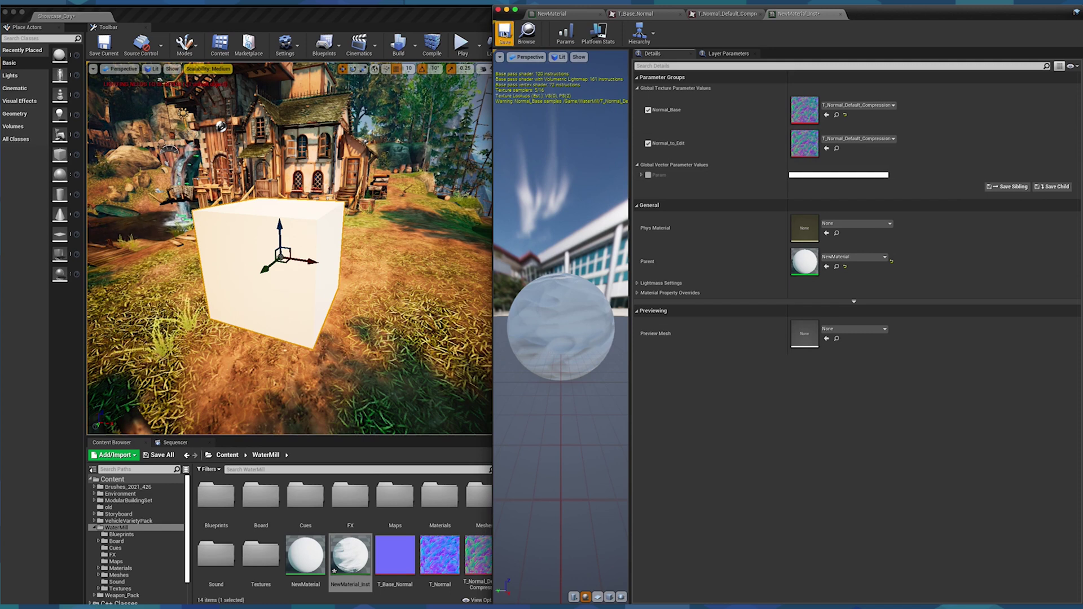
# Apply NewMaterial_Inst to the cube in the level and enlarge the level editor window
pyautogui.click(350, 567)
pyautogui.moveTo(351, 569); pyautogui.dragTo(289, 302)
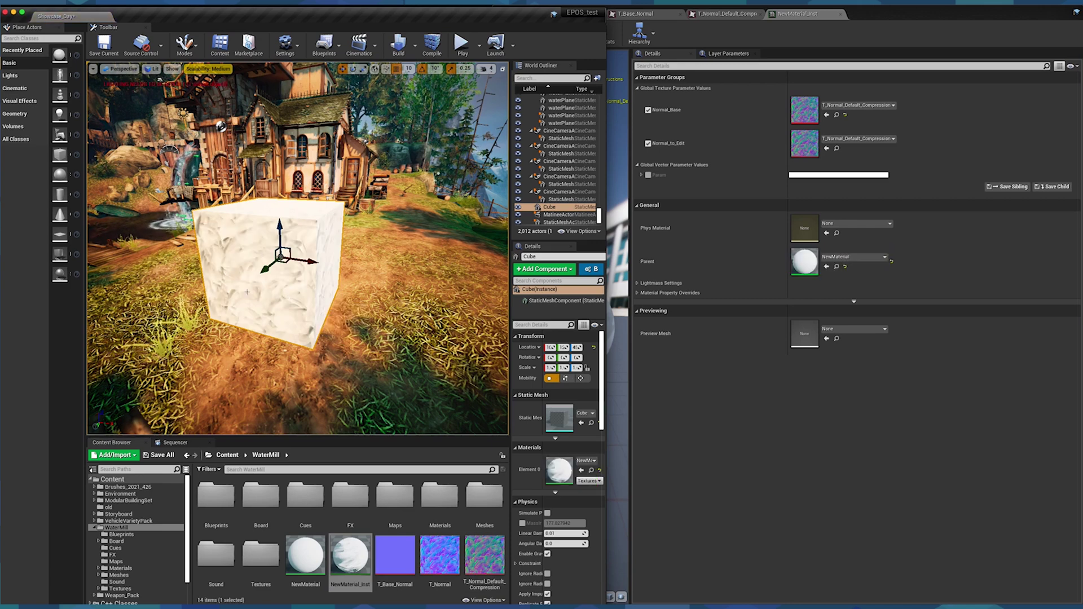
pyautogui.doubleClick(401, 17)
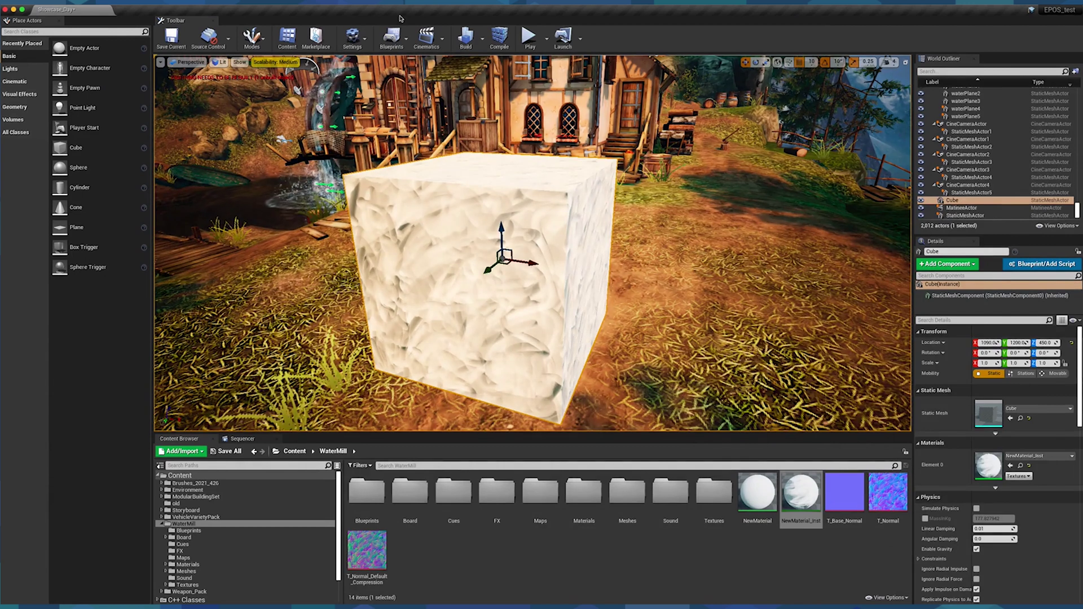
# Try to enter the ILIAD painting mode, and close the open texture and material editors
pyautogui.click(264, 43)
pyautogui.click(265, 77)
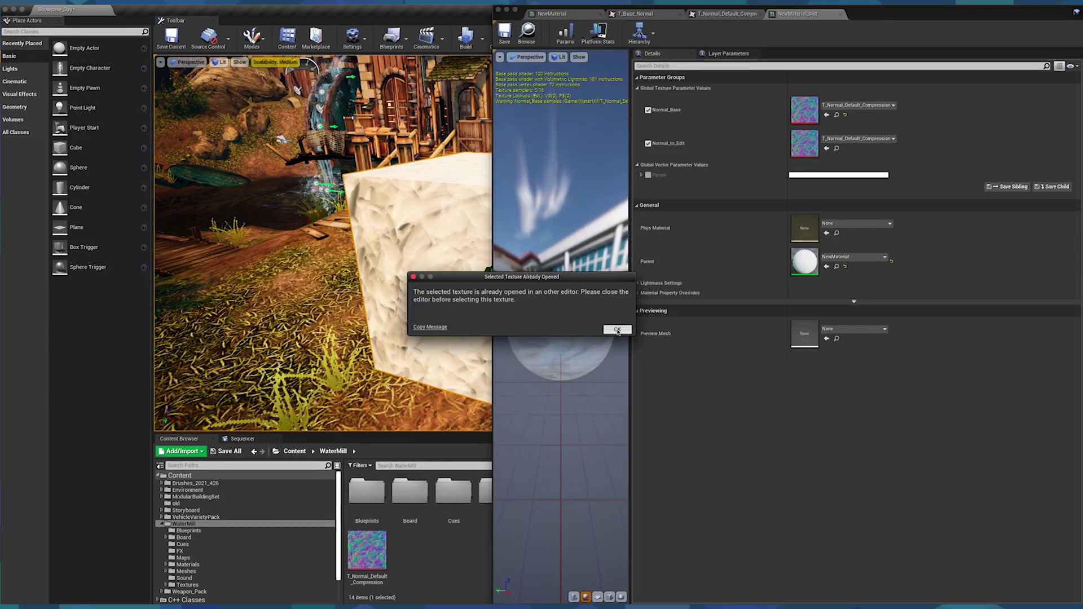
pyautogui.click(619, 330)
pyautogui.click(841, 14)
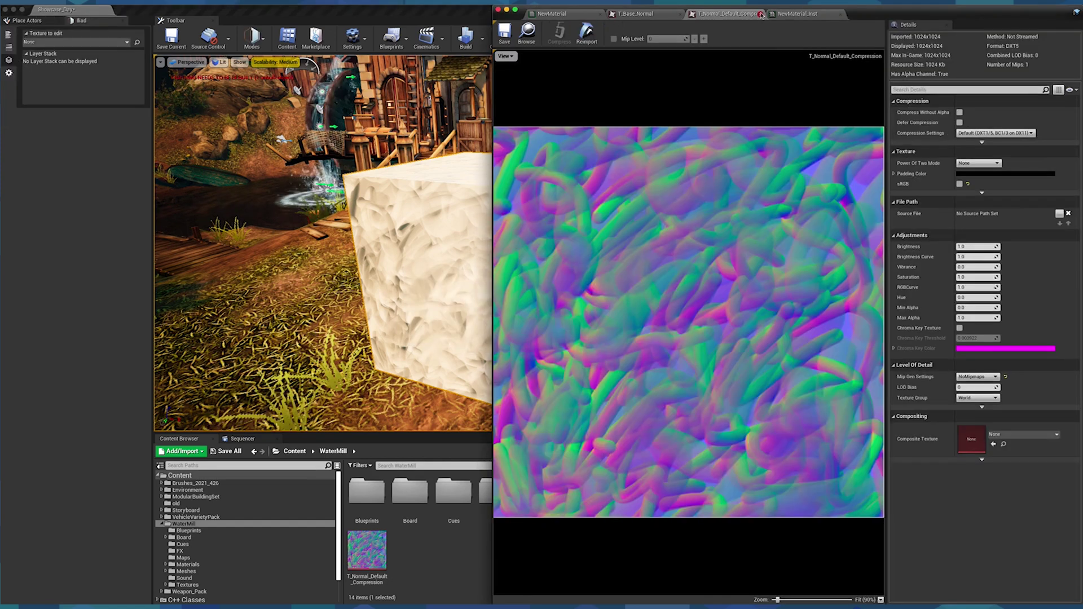
pyautogui.click(760, 14)
pyautogui.click(680, 14)
pyautogui.click(600, 14)
# Re-enter ILIAD mode by way of Select mode and choose T_Normal_Default_Compression as the texture to edit
pyautogui.click(263, 42)
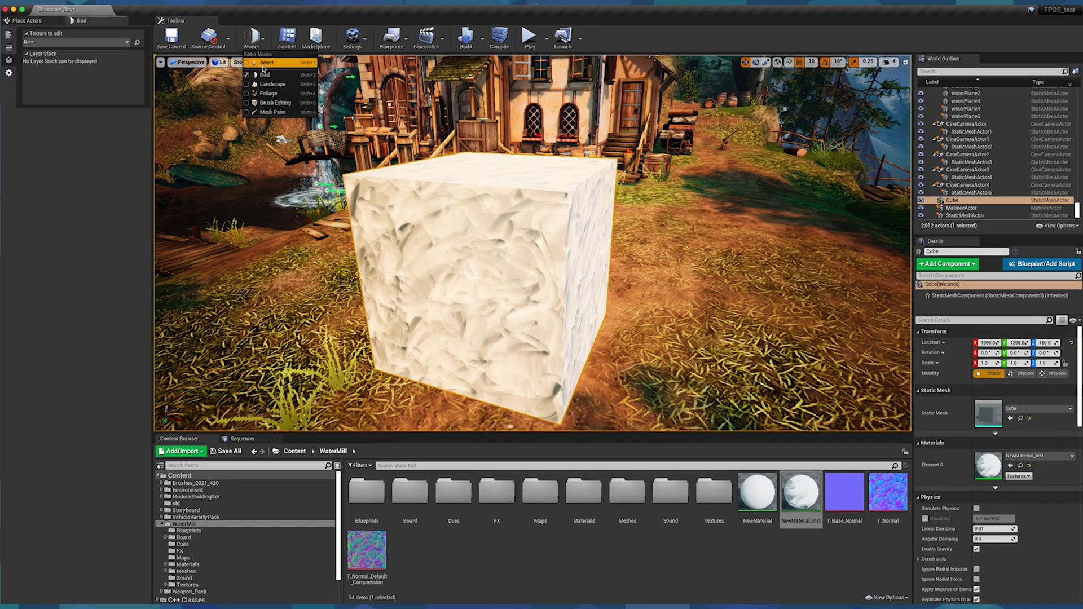
pyautogui.click(268, 64)
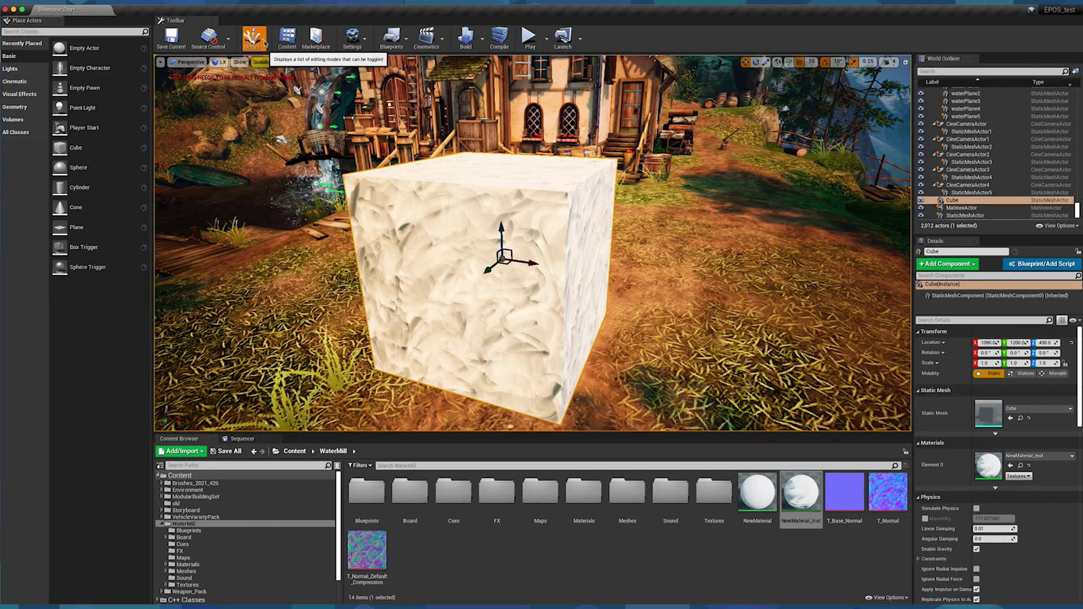
pyautogui.click(266, 42)
pyautogui.click(262, 77)
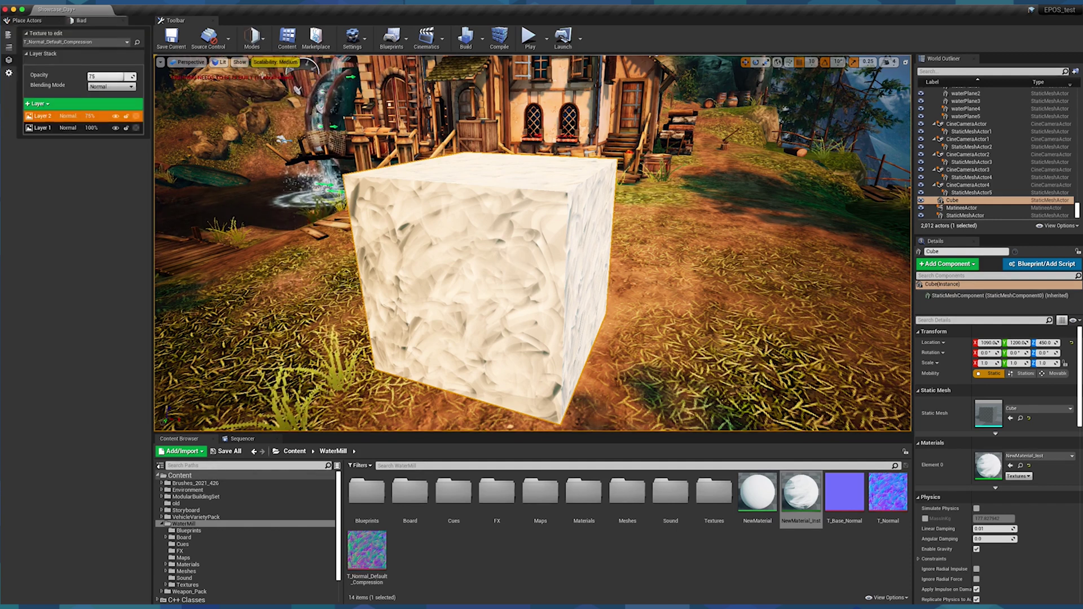
pyautogui.click(124, 43)
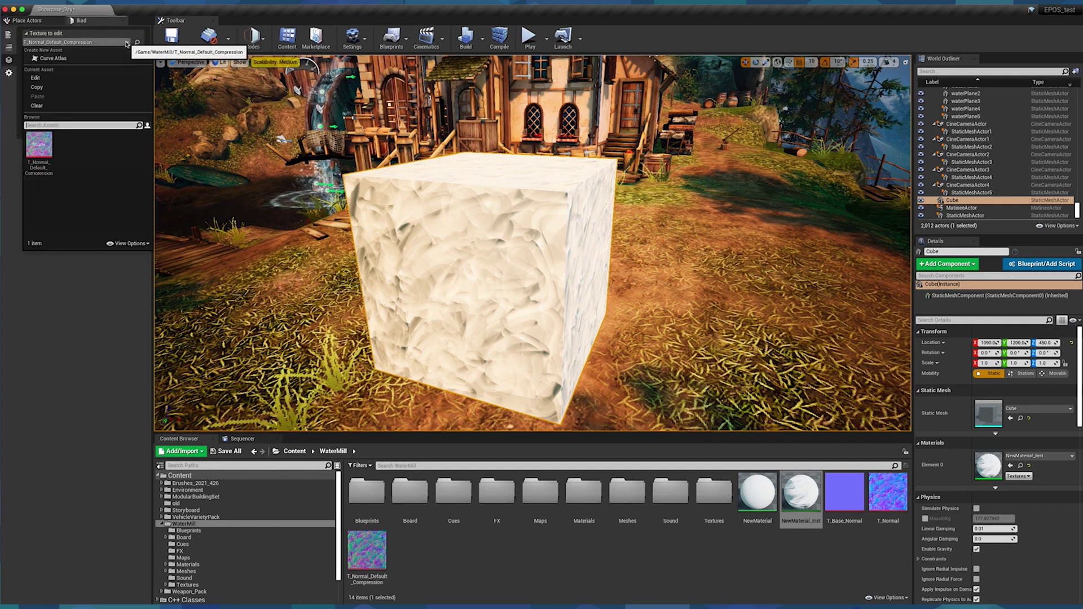
pyautogui.click(39, 147)
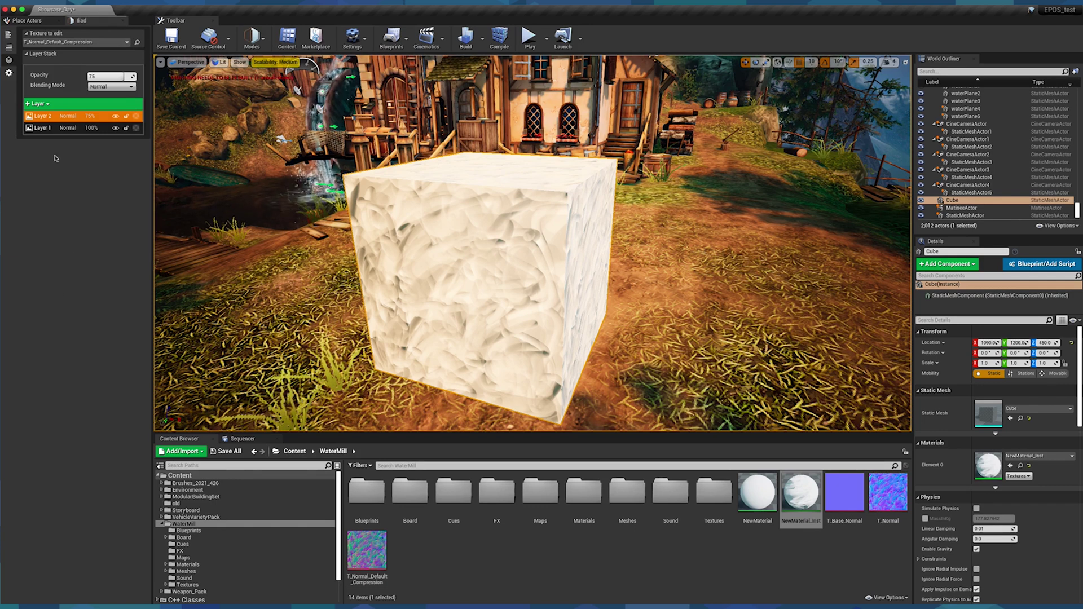
# Add a paint layer above Layer 2, choose a different brush, paint strokes on the cube's front face, and return to Select mode
pyautogui.click(37, 104)
pyautogui.click(42, 114)
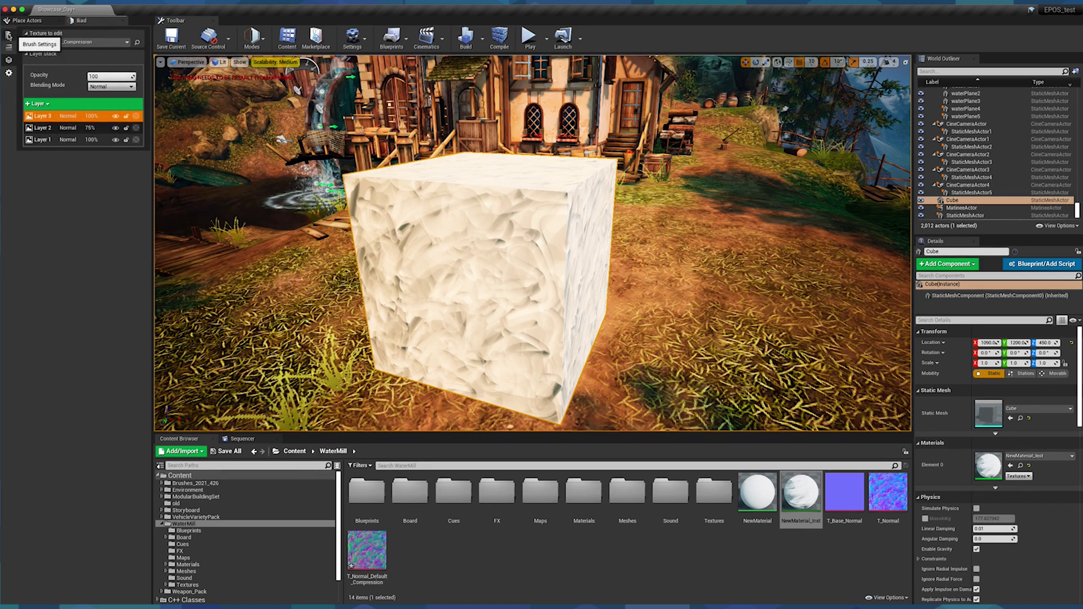
pyautogui.click(48, 39)
pyautogui.click(85, 46)
pyautogui.scroll(-4, 153, 220)
pyautogui.click(85, 237)
pyautogui.moveTo(426, 275)
pyautogui.mouseDown()
pyautogui.moveTo(513, 227)
pyautogui.moveTo(471, 350)
pyautogui.moveTo(504, 376)
pyautogui.mouseUp()
pyautogui.moveTo(93, 153); pyautogui.dragTo(75, 153)
pyautogui.moveTo(433, 201)
pyautogui.mouseDown()
pyautogui.moveTo(465, 257)
pyautogui.moveTo(530, 267)
pyautogui.moveTo(497, 335)
pyautogui.mouseUp()
pyautogui.click(252, 37)
pyautogui.click(265, 63)
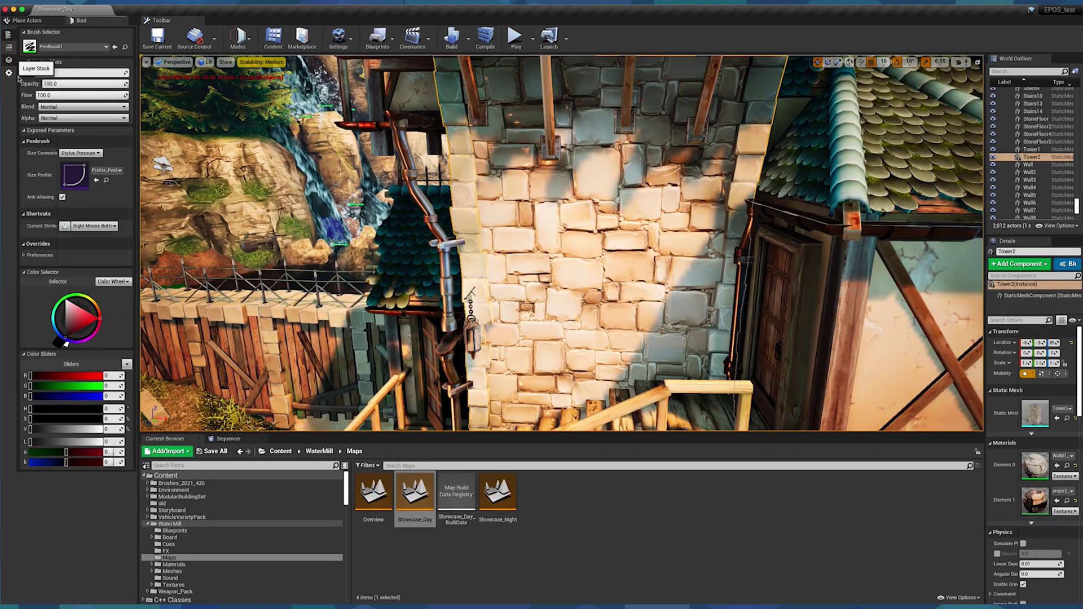
# Choose the tower's wall01_N normal map as the texture to edit and add a paint layer above Layer 1
pyautogui.click(8, 59)
pyautogui.click(102, 42)
pyautogui.click(61, 184)
pyautogui.click(45, 103)
pyautogui.click(52, 118)
pyautogui.click(52, 117)
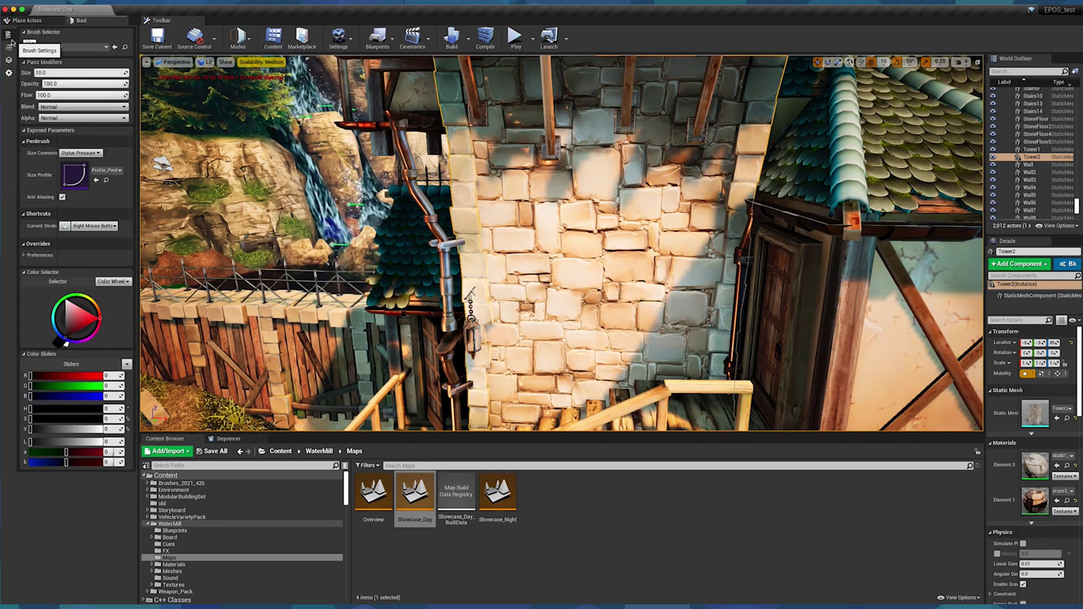
# Select the Normal_Bricks_2 brush and paint a brick pattern across the tower's stone wall
pyautogui.click(93, 46)
pyautogui.moveTo(163, 201); pyautogui.dragTo(164, 173)
pyautogui.scroll(5, 113, 148)
pyautogui.click(106, 169)
pyautogui.moveTo(491, 220)
pyautogui.mouseDown()
pyautogui.moveTo(592, 260)
pyautogui.moveTo(717, 169)
pyautogui.moveTo(565, 394)
pyautogui.moveTo(494, 145)
pyautogui.moveTo(712, 68)
pyautogui.mouseUp()
pyautogui.click(106, 47)
# Add a third paint layer above the brick pattern layer
pyautogui.click(9, 60)
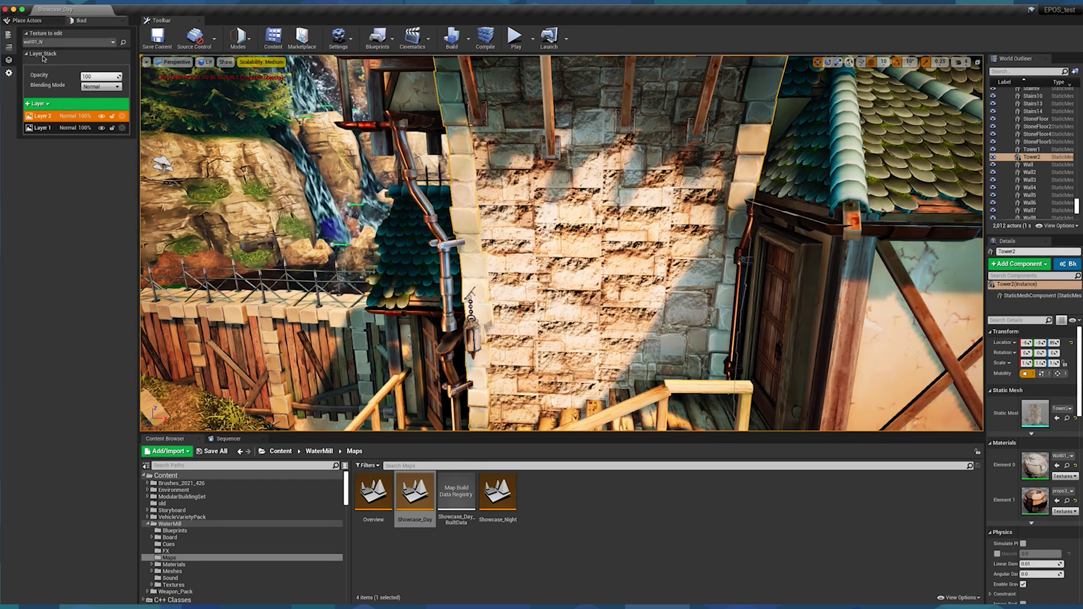
pyautogui.click(38, 104)
pyautogui.click(51, 126)
# Search the brush library for "normal" and select the Normal_Crackle brush
pyautogui.click(9, 35)
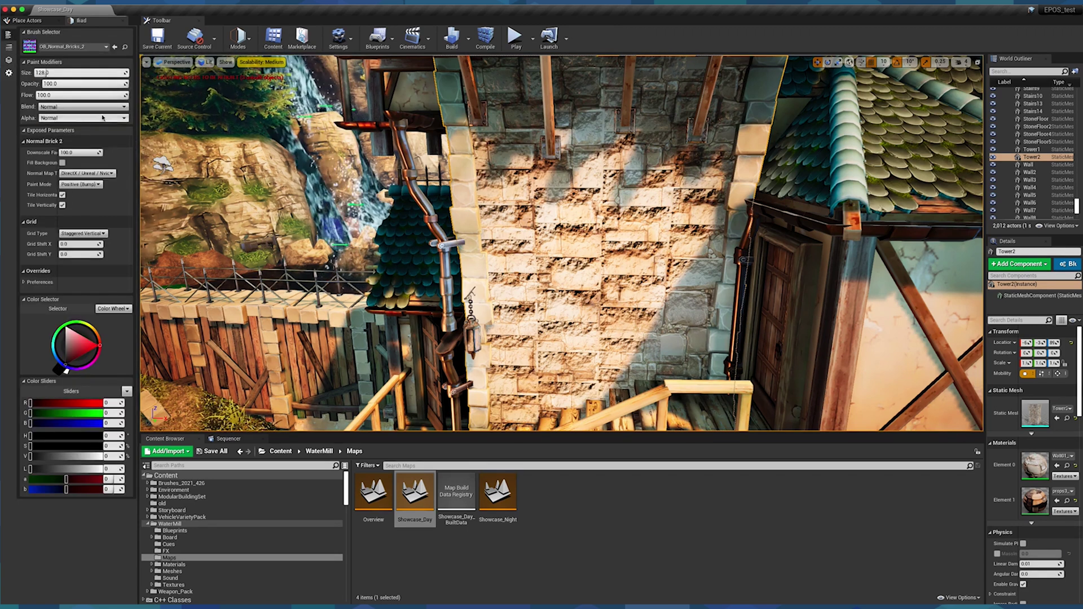
pyautogui.click(78, 47)
pyautogui.moveTo(165, 196); pyautogui.dragTo(165, 203)
pyautogui.click(135, 129)
pyautogui.write('normal')
pyautogui.click(144, 248)
pyautogui.click(139, 267)
pyautogui.click(79, 47)
pyautogui.write('normal')
pyautogui.click(85, 149)
# Set the Normal_Crackle brush size to 50 and paint a crack on the upper part of the tower wall
pyautogui.click(537, 179)
pyautogui.click(60, 72)
pyautogui.write('50')
pyautogui.press('Return')
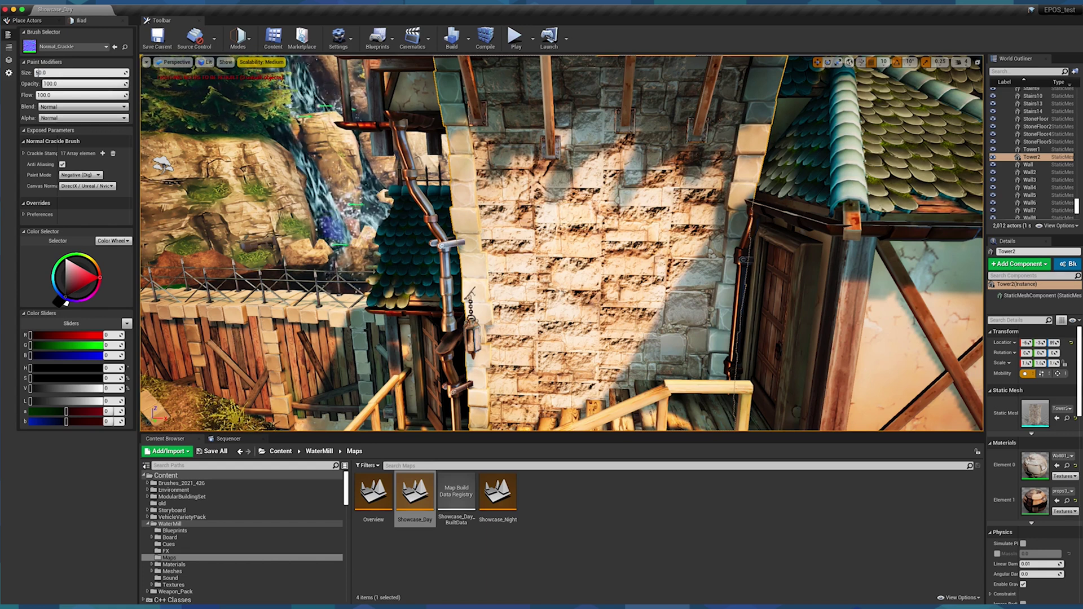
# Set the opacity of Layer 2, which holds the brick pattern, to 50
pyautogui.click(9, 60)
pyautogui.click(56, 128)
pyautogui.click(101, 76)
pyautogui.write('50')
pyautogui.press('Return')
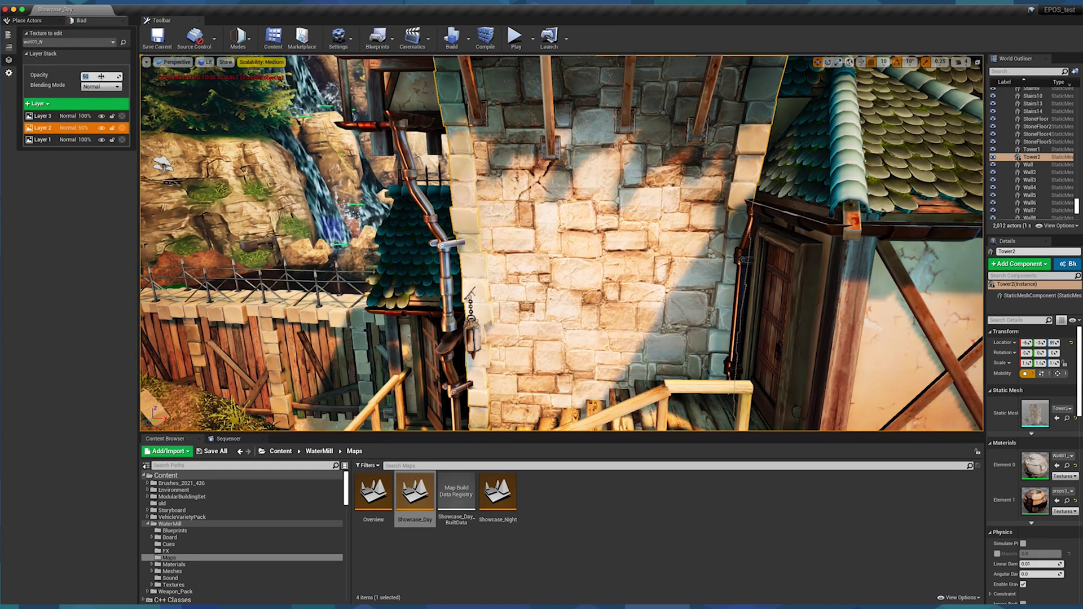